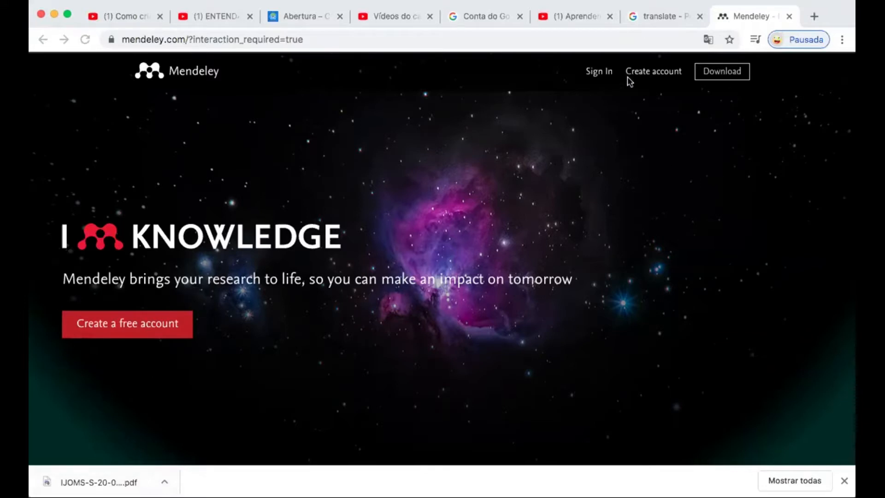
pyautogui.click(441, 41)
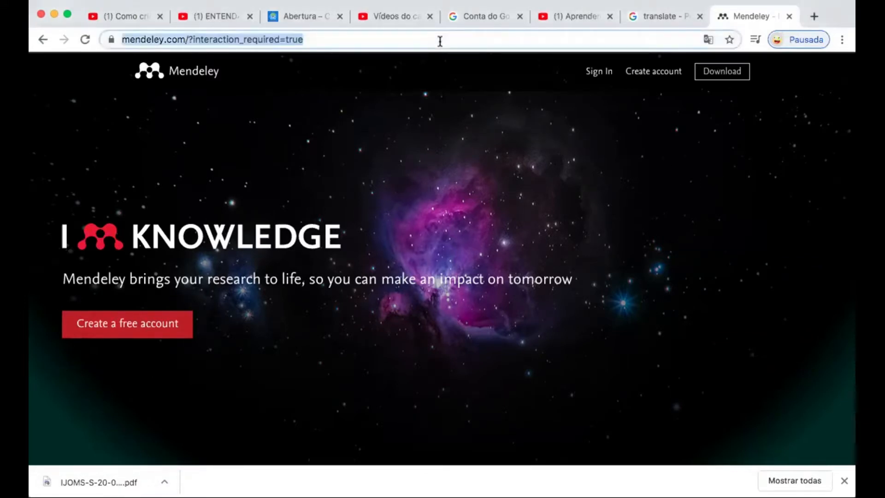
pyautogui.click(359, 40)
pyautogui.press('super+a')
pyautogui.click(440, 184)
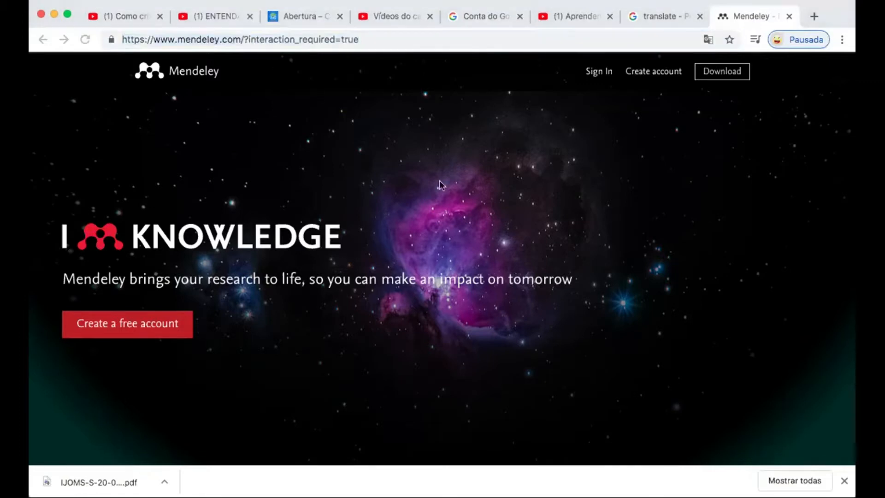
pyautogui.click(301, 39)
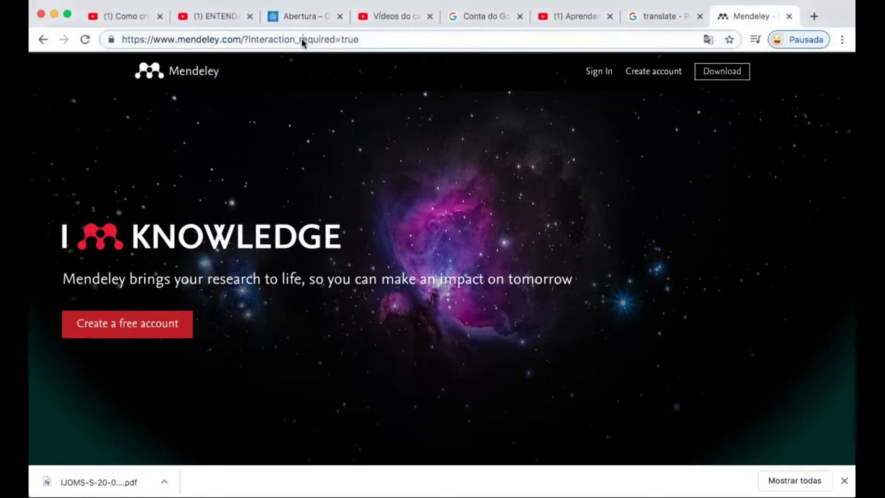
pyautogui.moveTo(356, 40); pyautogui.dragTo(245, 40)
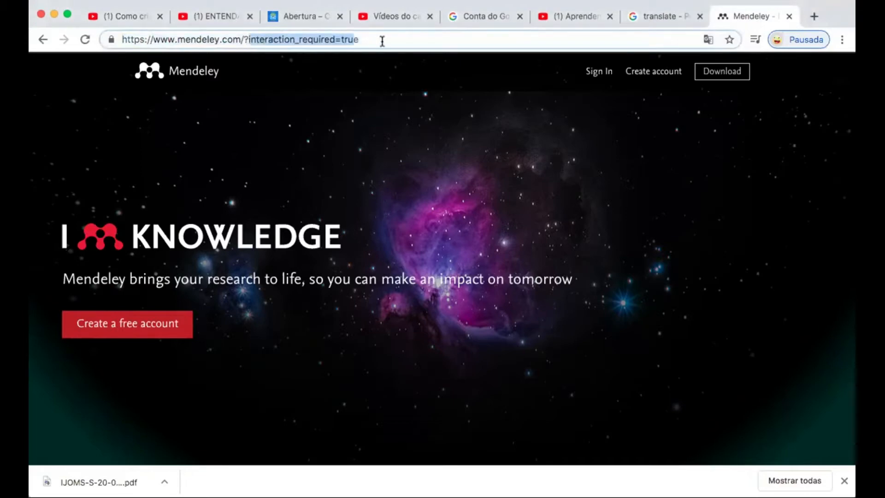
pyautogui.moveTo(375, 40); pyautogui.dragTo(211, 28)
pyautogui.write('www.')
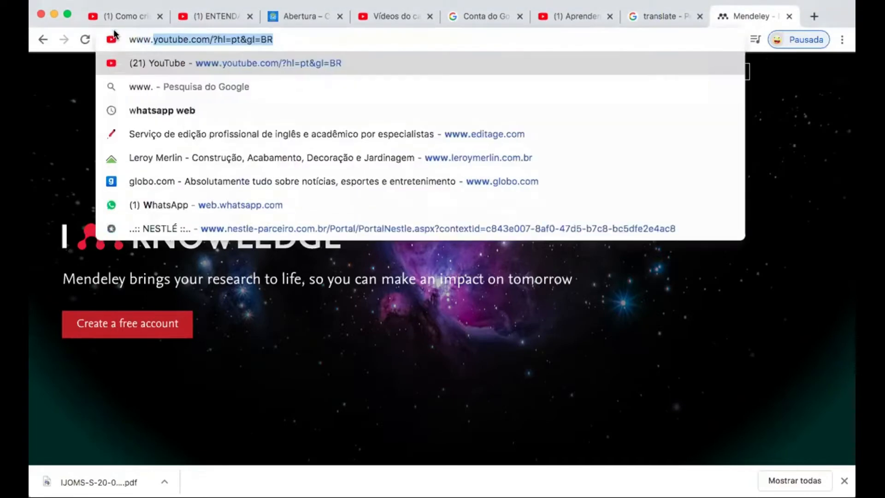
pyautogui.write('mendeley.com')
pyautogui.press('Return')
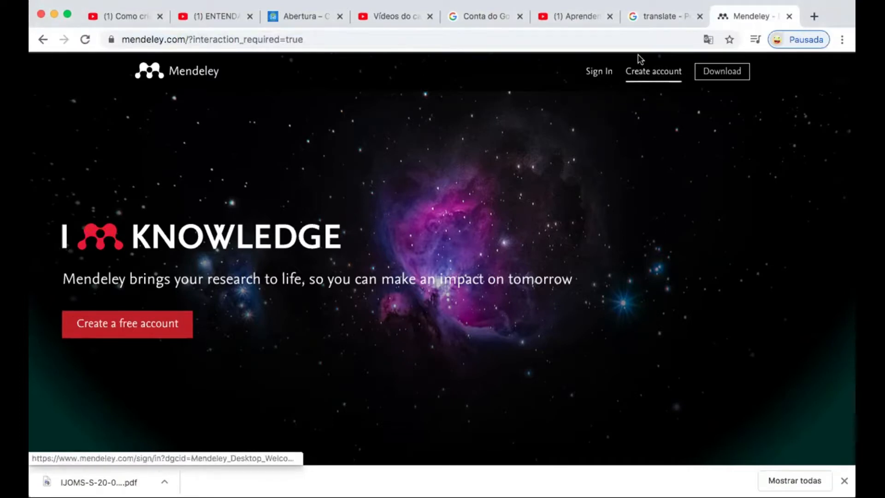
# Sign in to Mendeley with the first saved account's password, then log out
pyautogui.click(672, 74)
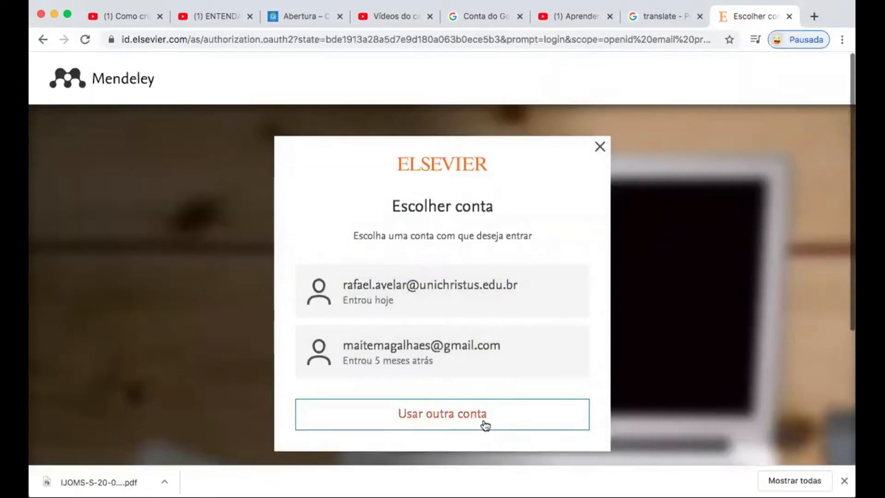
pyautogui.click(381, 302)
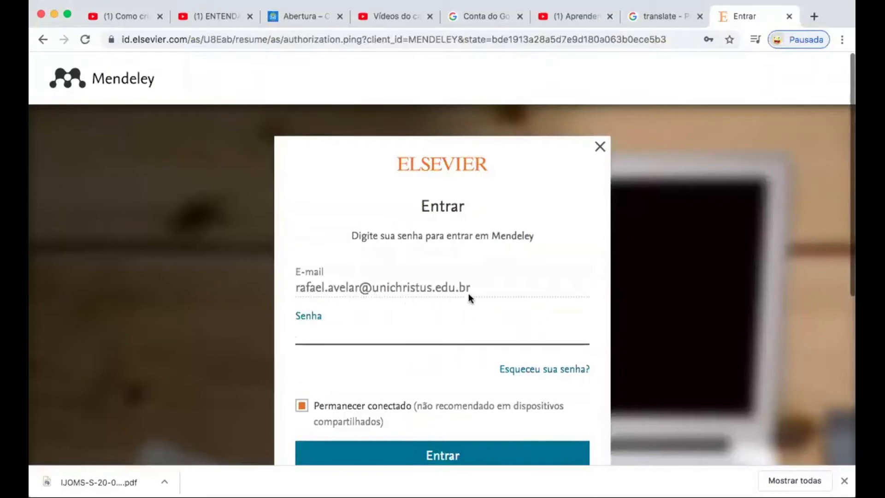
pyautogui.write('•••••••••')
pyautogui.press('Return')
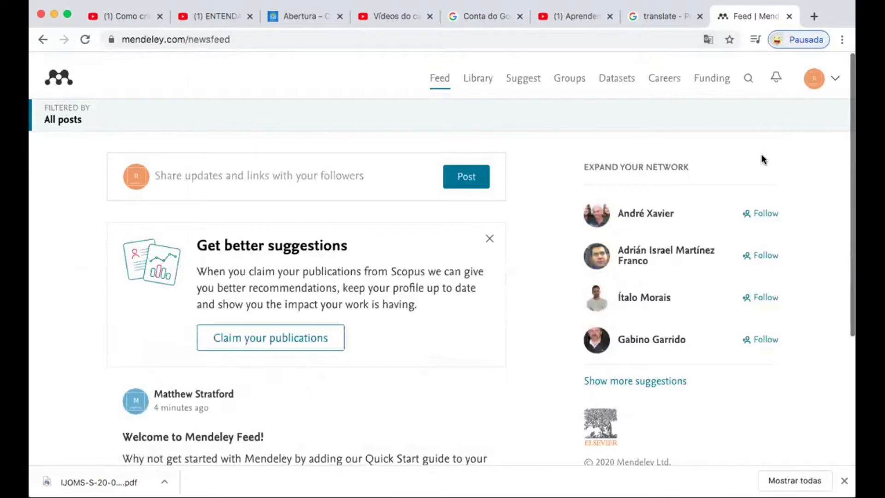
pyautogui.click(835, 78)
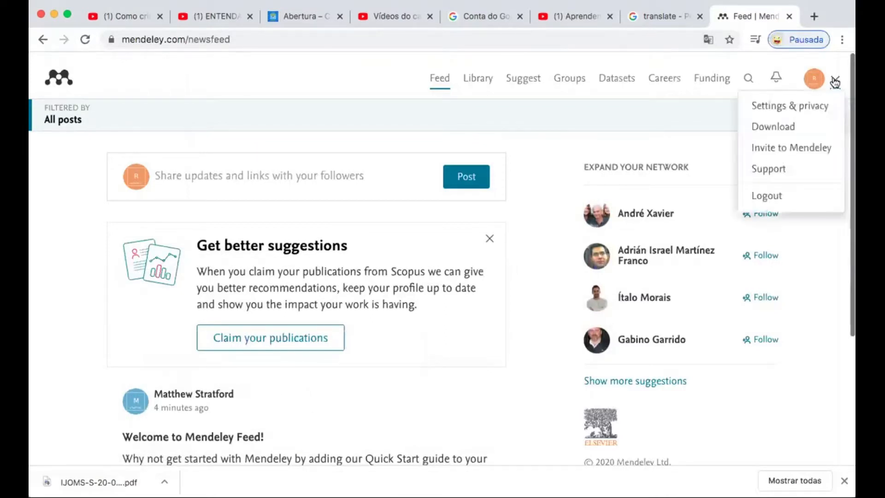
pyautogui.click(777, 205)
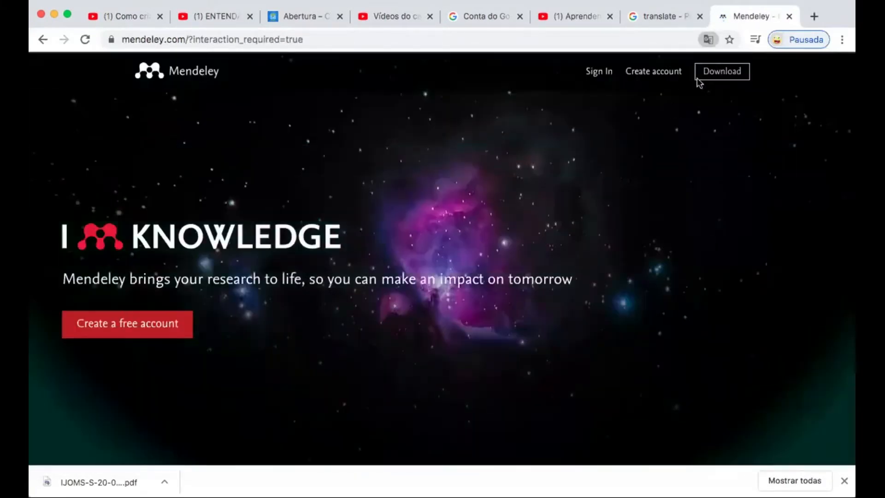
# Start creating a new account, choosing Usar outra conta and entering a different e-mail address
pyautogui.click(661, 78)
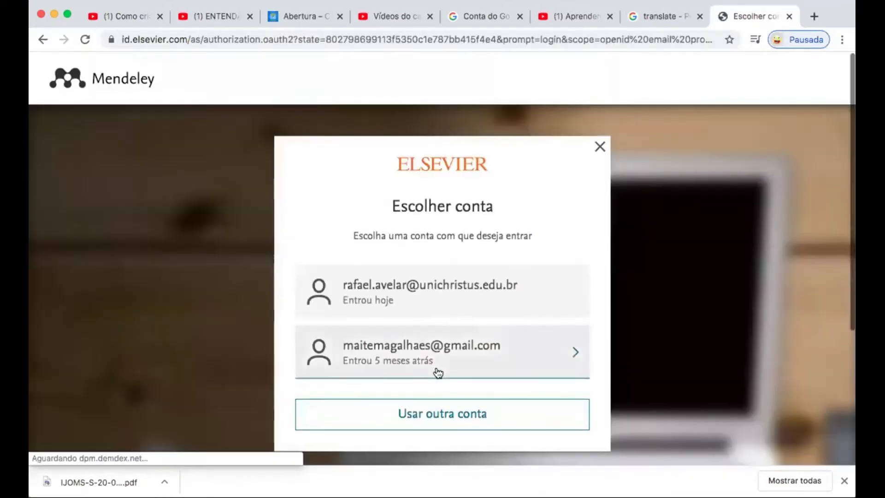
pyautogui.scroll(-2, 438, 373)
pyautogui.click(473, 361)
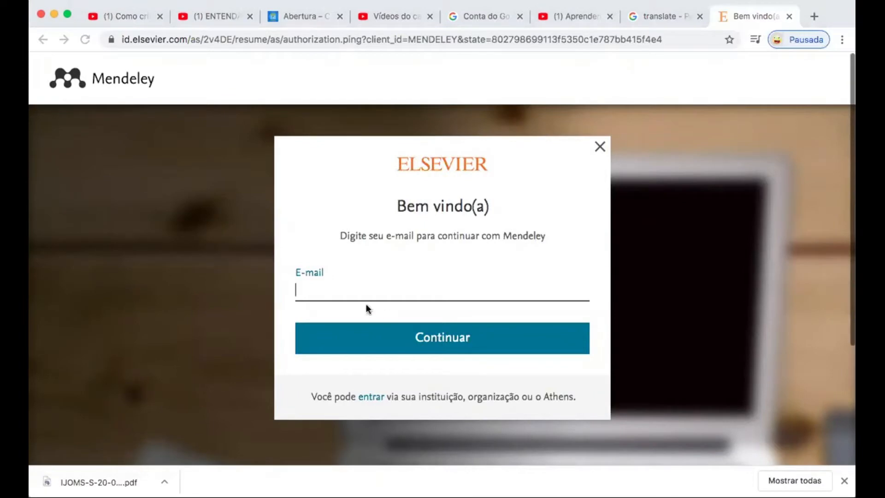
pyautogui.click(321, 295)
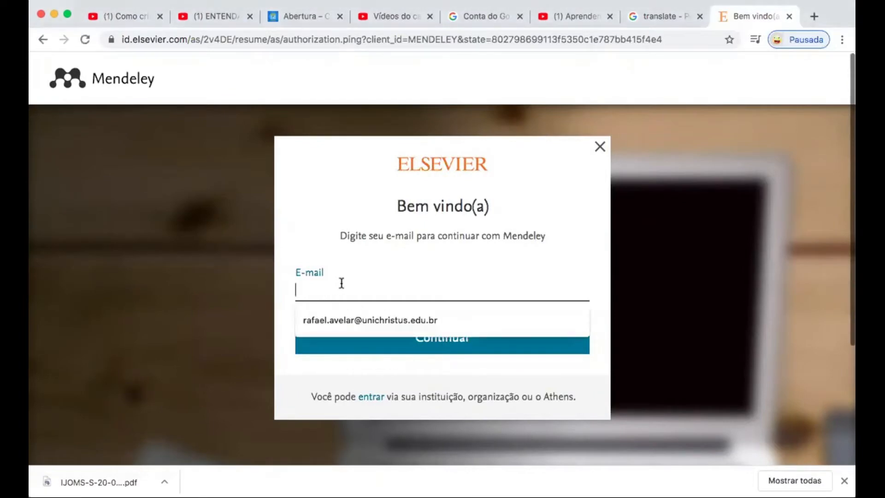
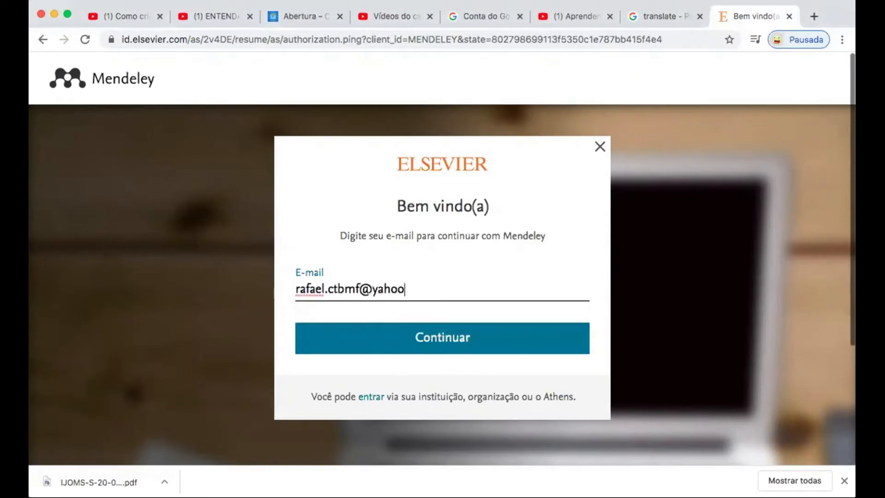
pyautogui.click(476, 337)
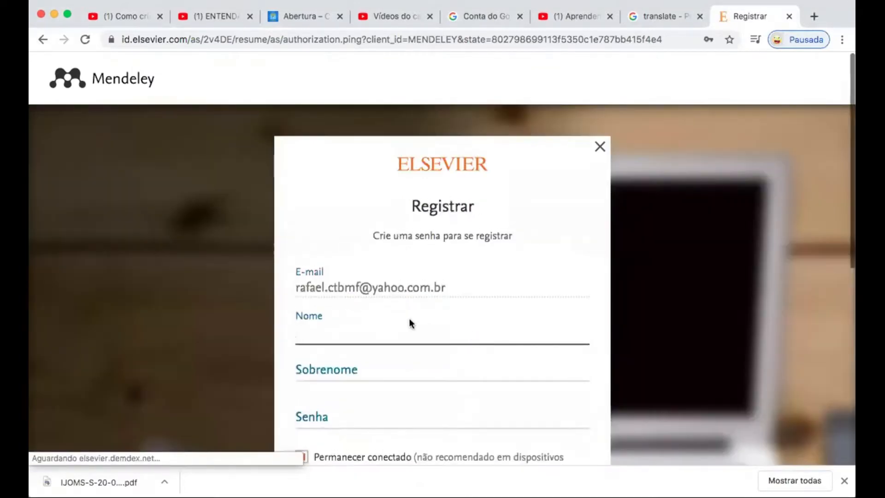
# Try submitting the Registrar form, then abandon it by going back a page
pyautogui.scroll(-2, 405, 320)
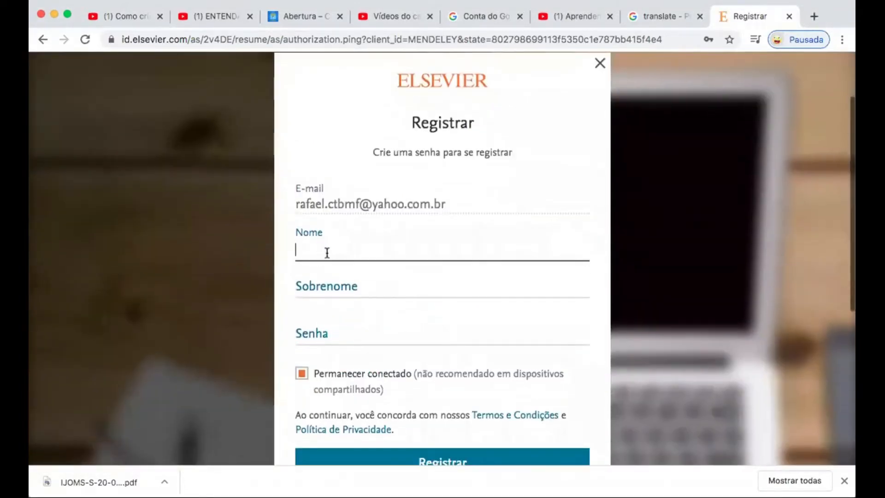
pyautogui.click(351, 288)
pyautogui.click(648, 342)
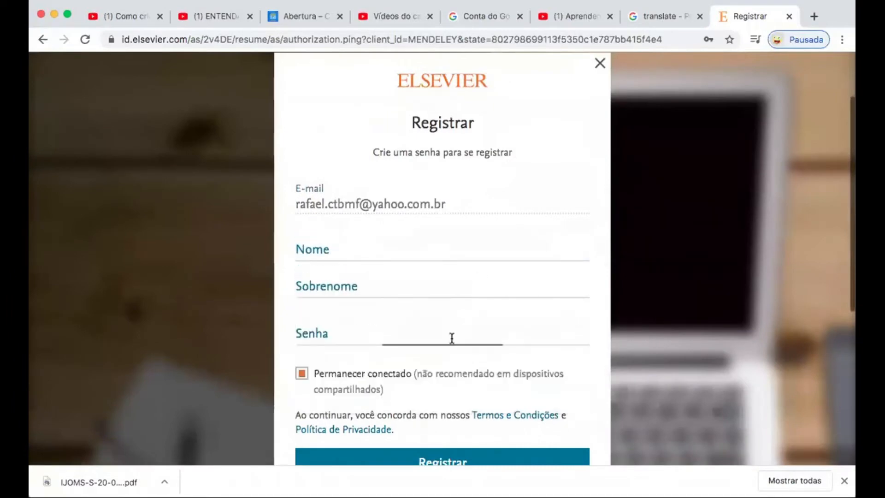
pyautogui.scroll(-2, 362, 333)
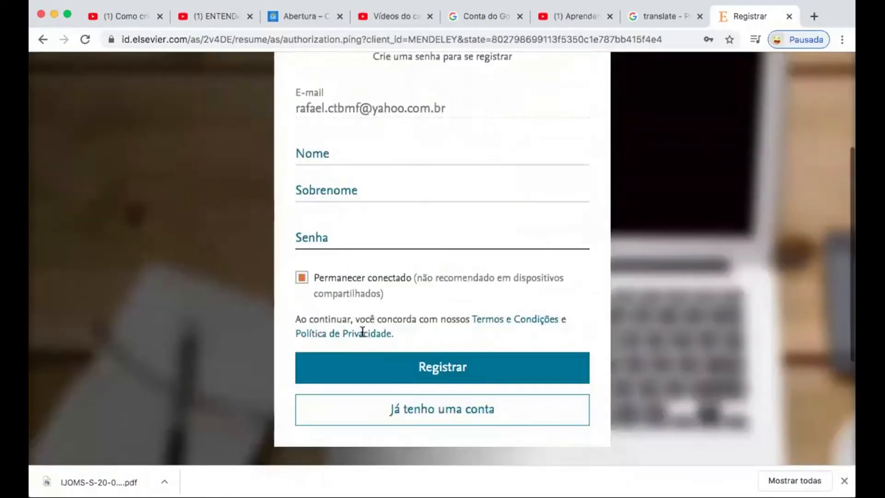
pyautogui.click(469, 372)
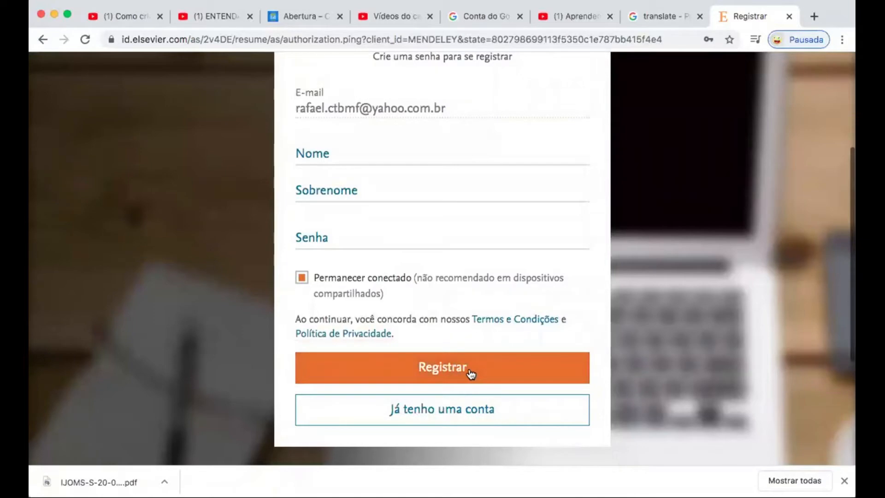
pyautogui.scroll(-3, 560, 328)
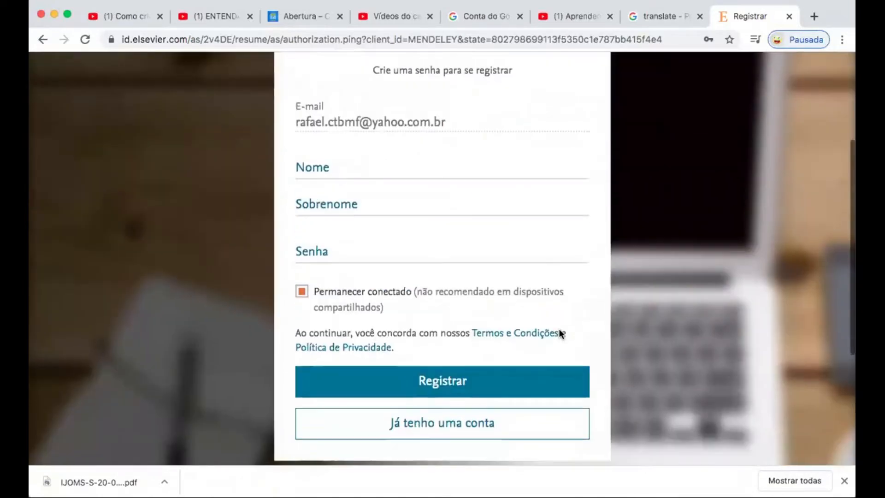
pyautogui.scroll(4, 731, 173)
pyautogui.click(47, 42)
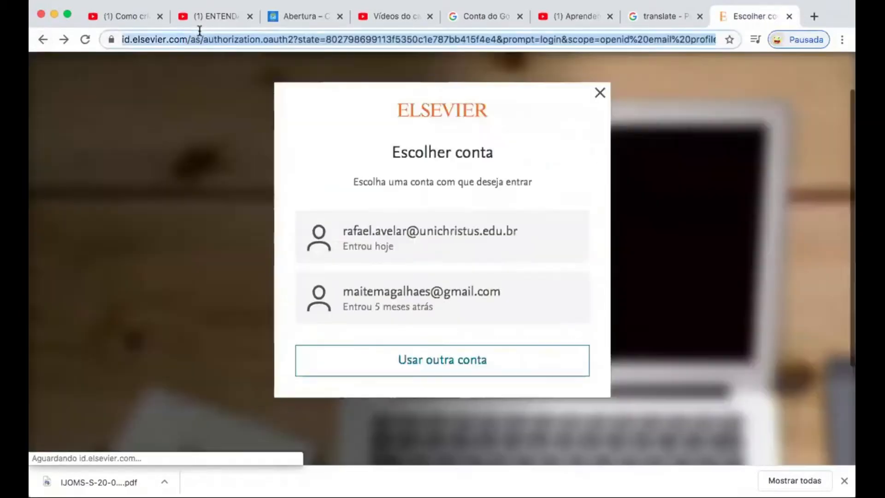
# Sign back in to Mendeley with the first saved account and its password
pyautogui.click(199, 31)
pyautogui.write('mend')
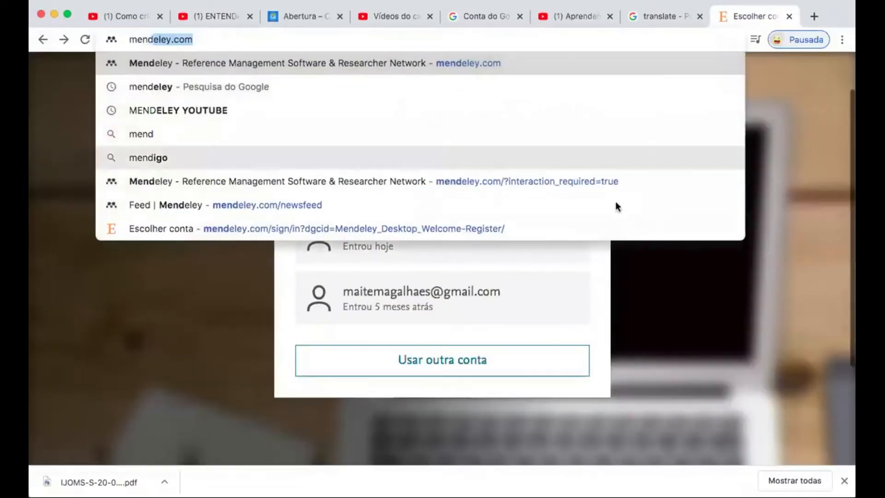
pyautogui.click(698, 310)
pyautogui.click(468, 243)
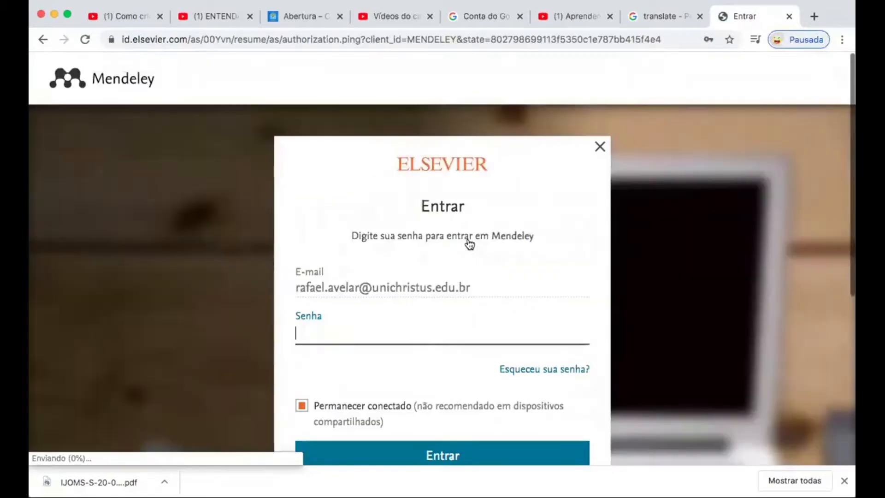
pyautogui.write('•••••••••')
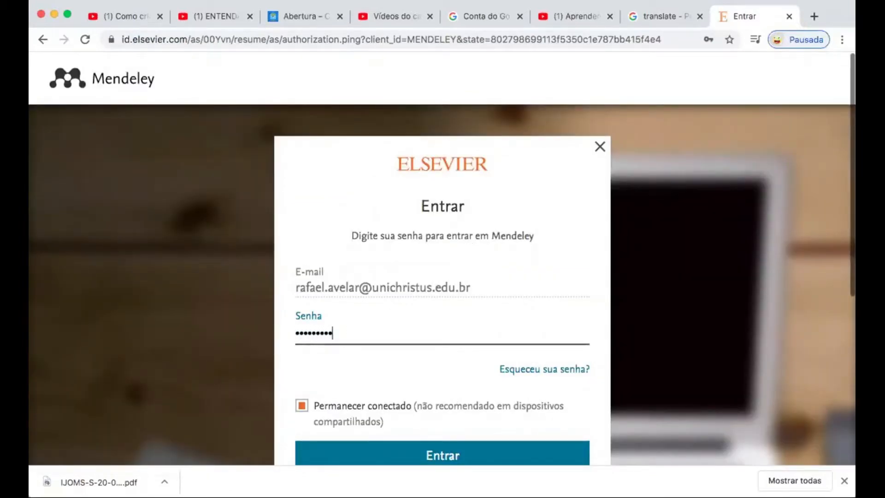
pyautogui.click(477, 455)
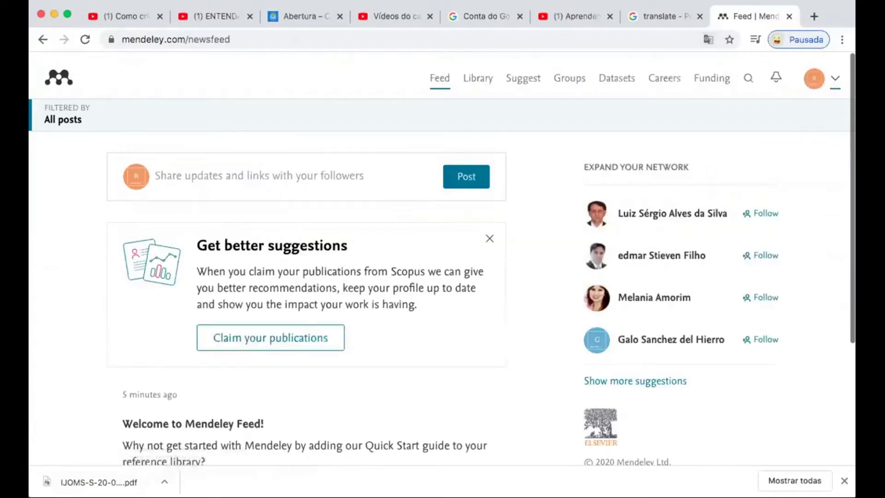
# Go to the Mendeley Download page from the avatar menu, which shows Error 502
pyautogui.click(836, 78)
pyautogui.click(785, 128)
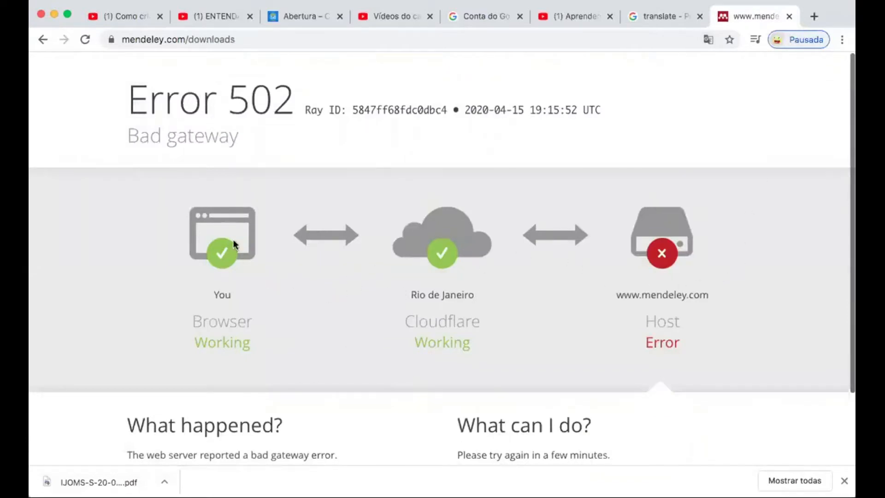
pyautogui.click(253, 40)
pyautogui.write('downl')
pyautogui.press('BackSpace')
pyautogui.press('BackSpace')
pyautogui.press('BackSpace')
pyautogui.press('BackSpace')
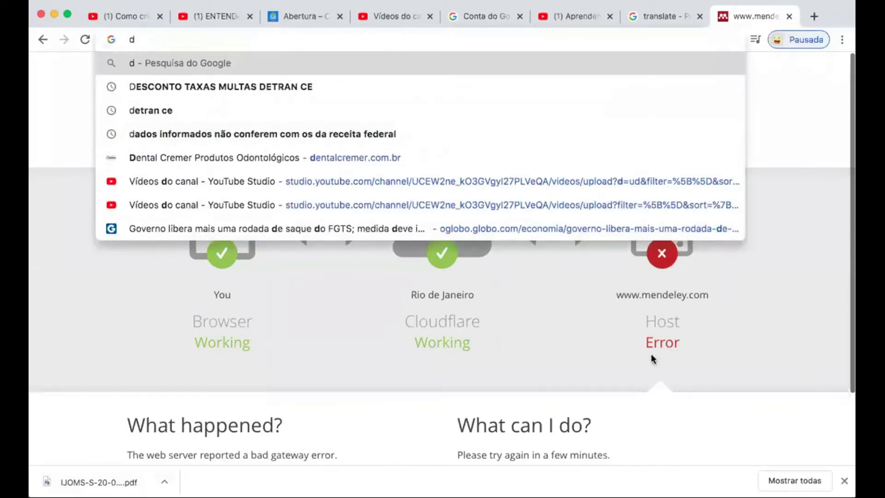
pyautogui.scroll(-3, 652, 356)
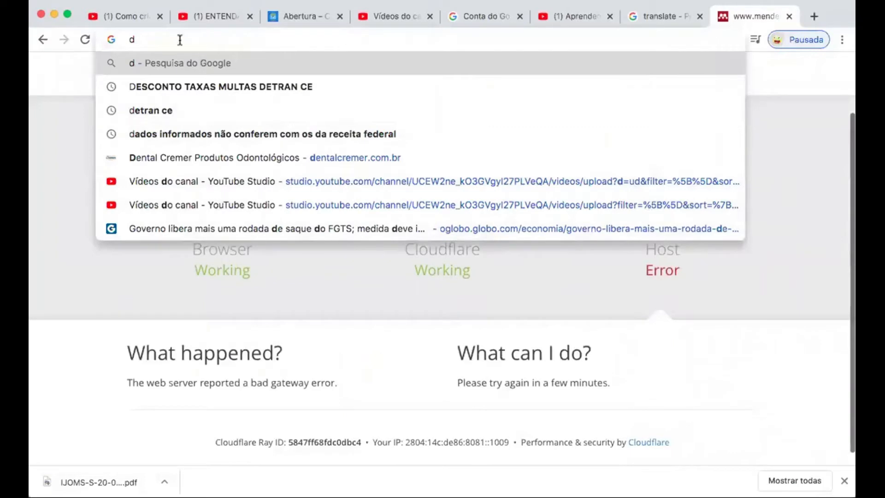
# Google 'download mendeley' and open the 'Download Mendeley Desktop | Mendeley' result
pyautogui.write('owlo')
pyautogui.press('BackSpace')
pyautogui.press('BackSpace')
pyautogui.press('BackSpace')
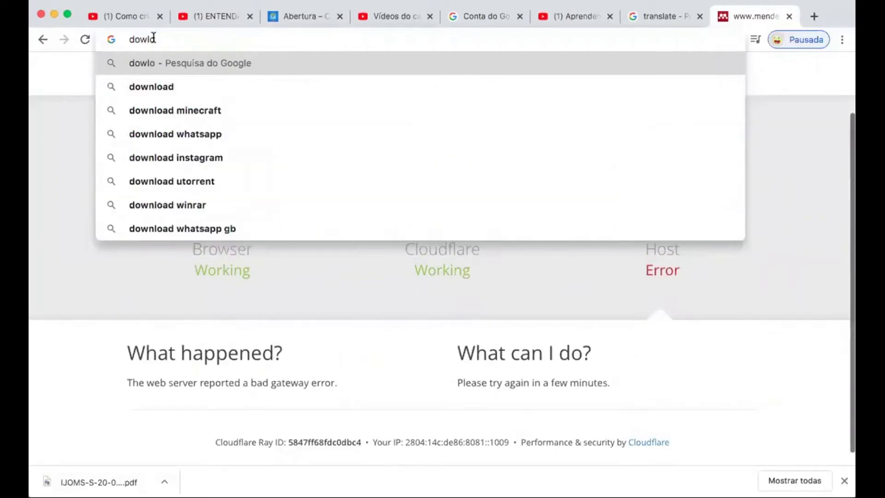
pyautogui.press('Up')
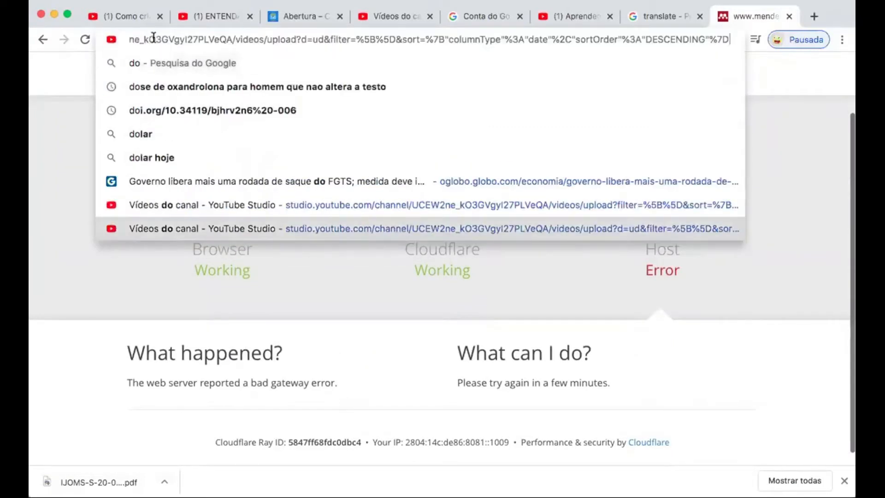
pyautogui.press('Escape')
pyautogui.write('wn')
pyautogui.press('Down')
pyautogui.write('ndeley')
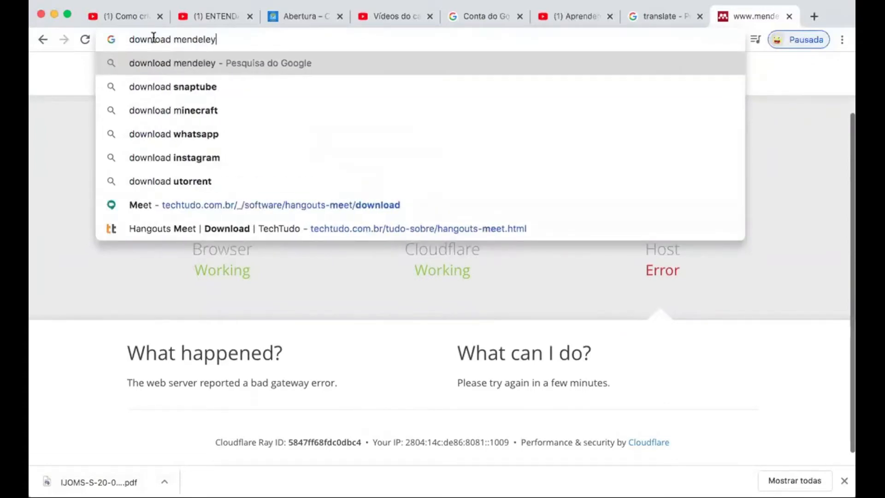
pyautogui.press('Return')
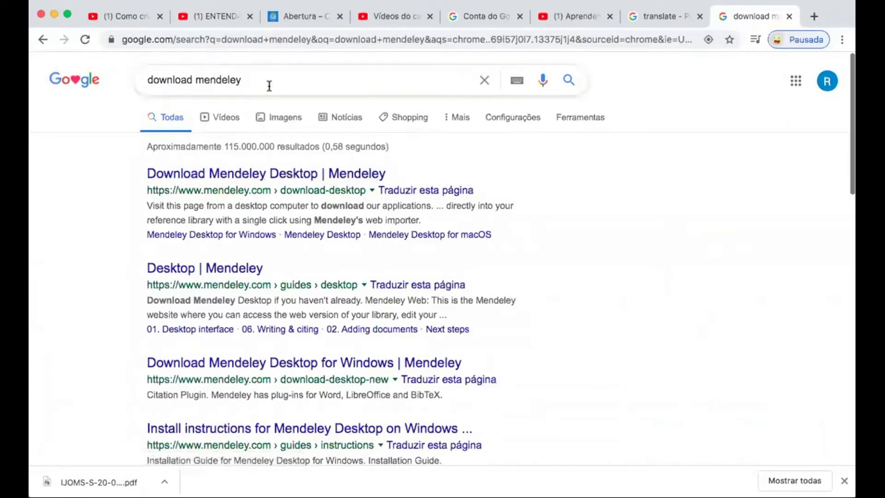
pyautogui.click(227, 175)
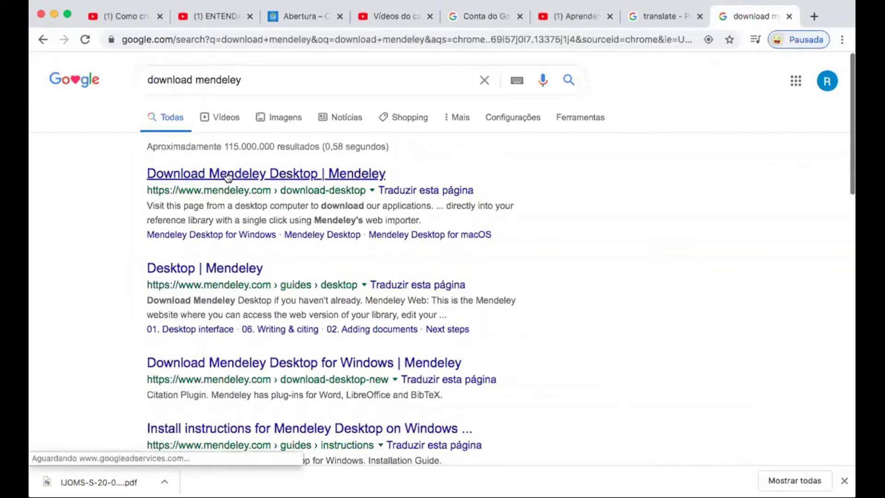
pyautogui.click(299, 173)
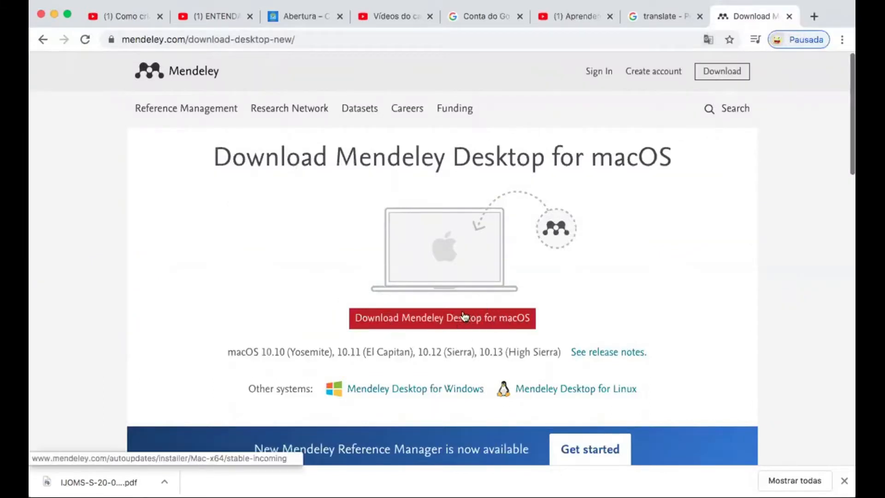
# Start the Mendeley Desktop for macOS download, then cancel it from the download bar
pyautogui.click(416, 322)
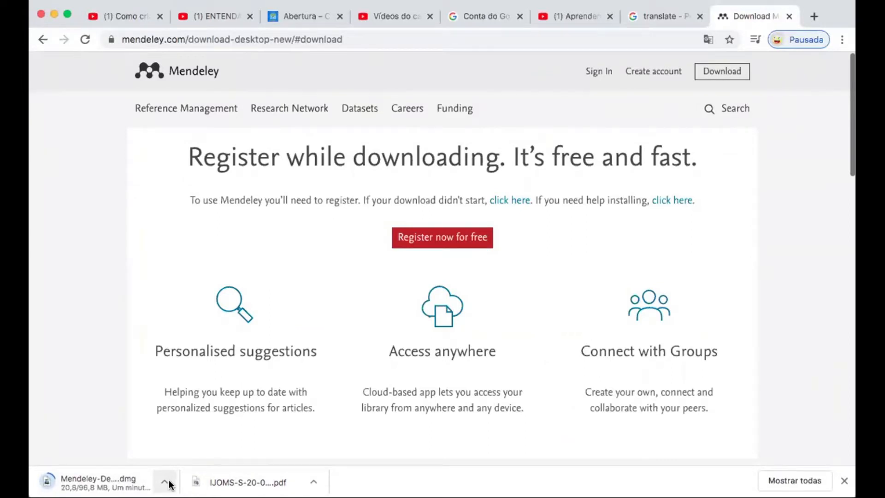
pyautogui.click(168, 484)
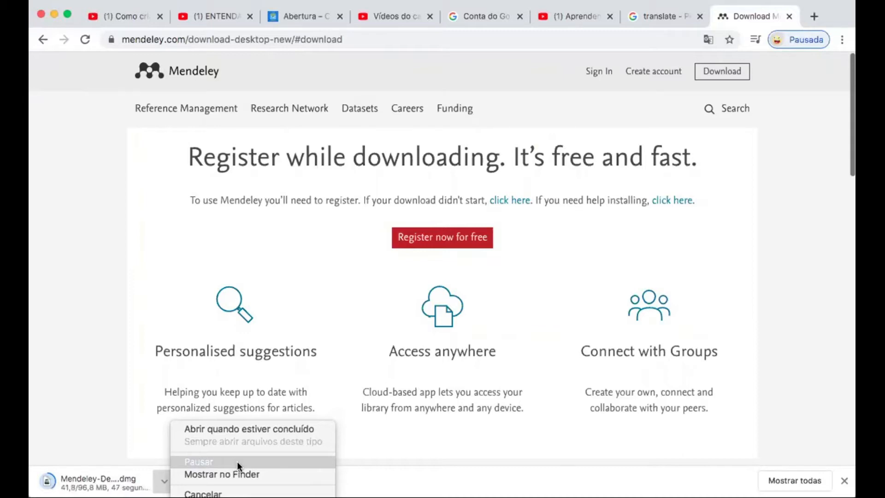
pyautogui.click(202, 492)
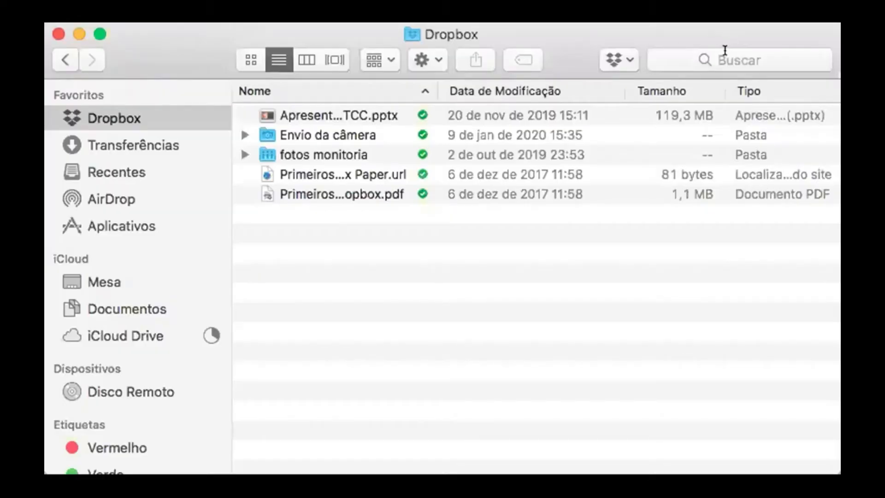
# Search Finder for 'MENDELE' and launch the Mendeley Desktop app from the results
pyautogui.click(521, 98)
pyautogui.write('M')
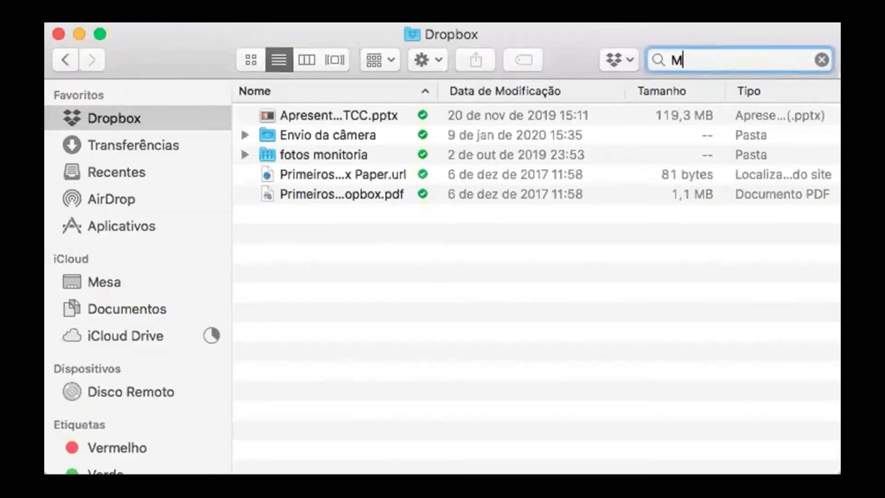
pyautogui.write('ED')
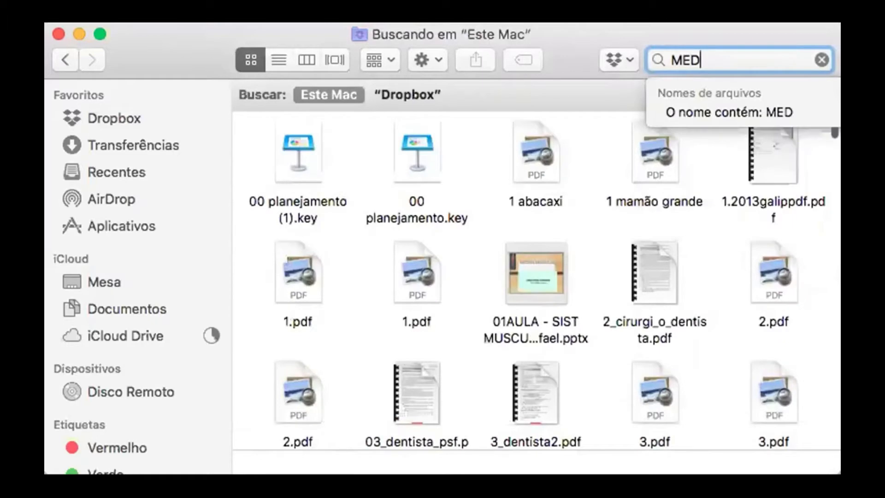
pyautogui.write('N')
pyautogui.press('BackSpace')
pyautogui.press('BackSpace')
pyautogui.write('N')
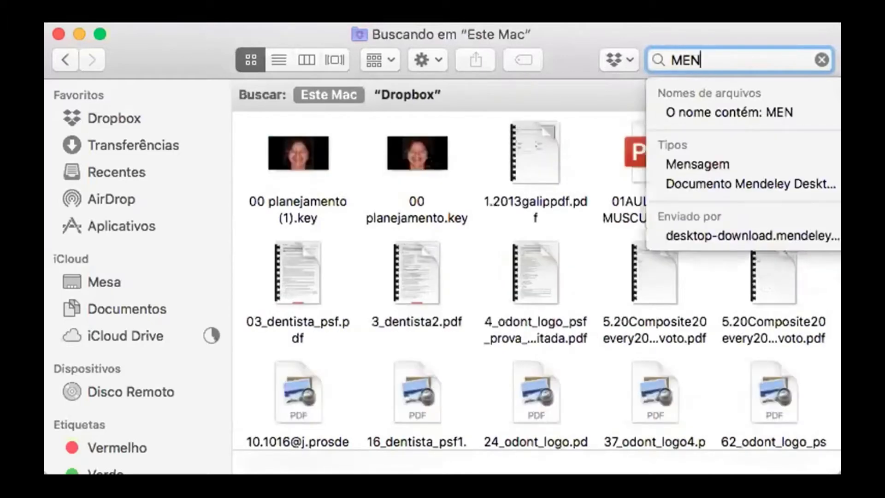
pyautogui.write('DELE')
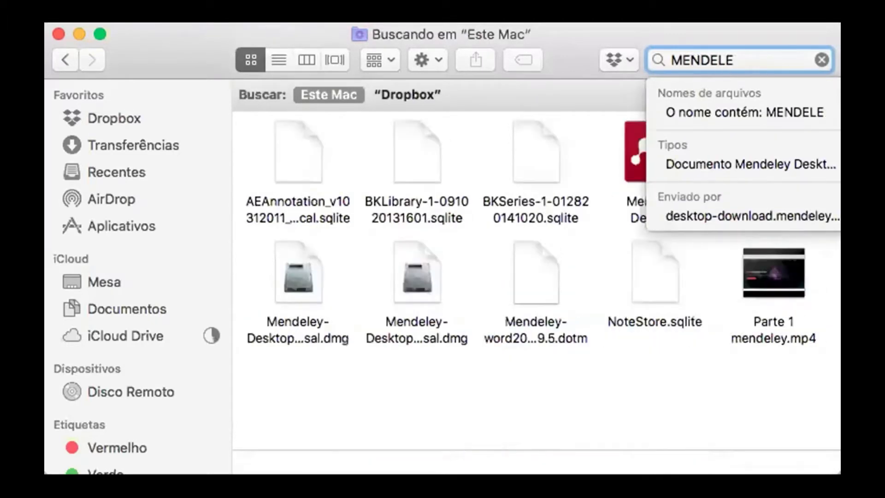
pyautogui.click(628, 132)
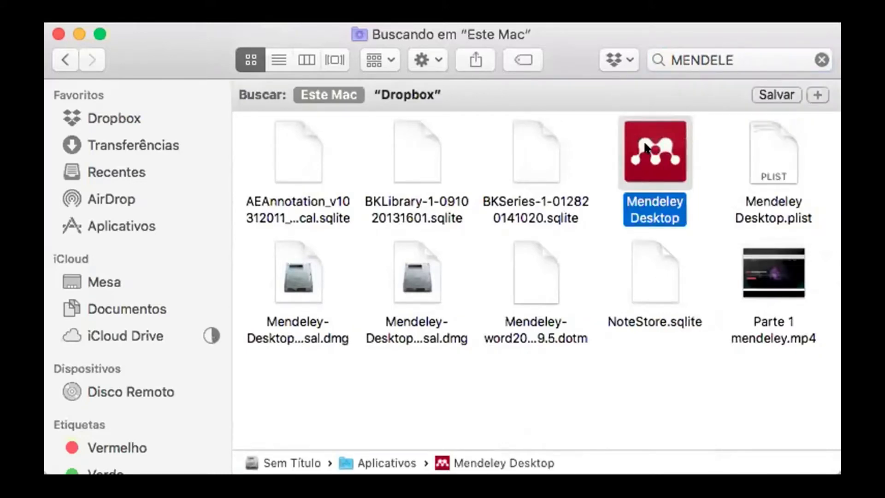
pyautogui.doubleClick(645, 147)
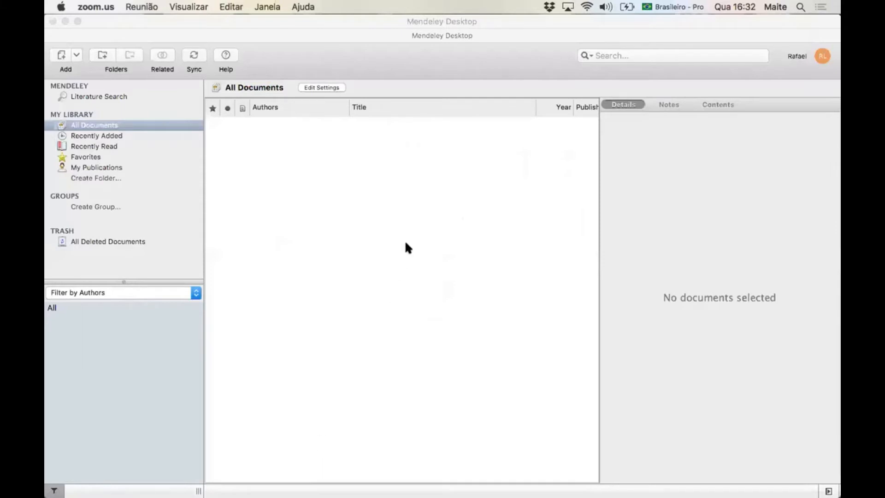
pyautogui.click(244, 237)
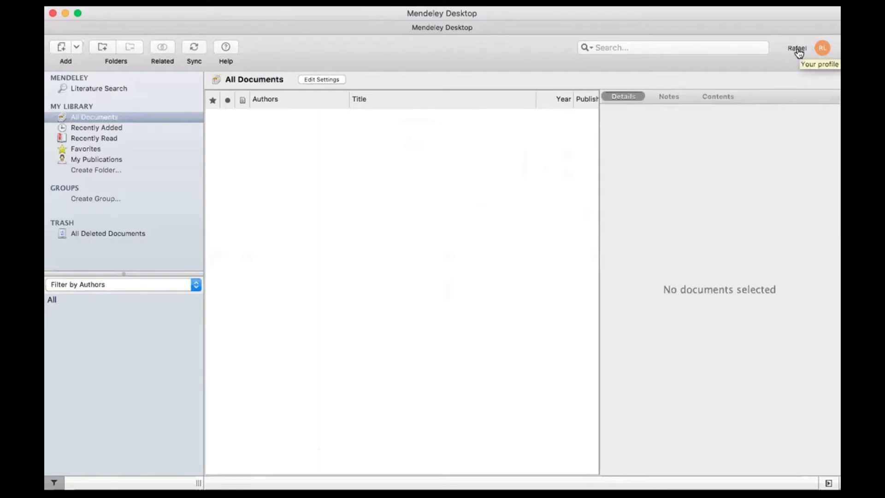
pyautogui.click(821, 48)
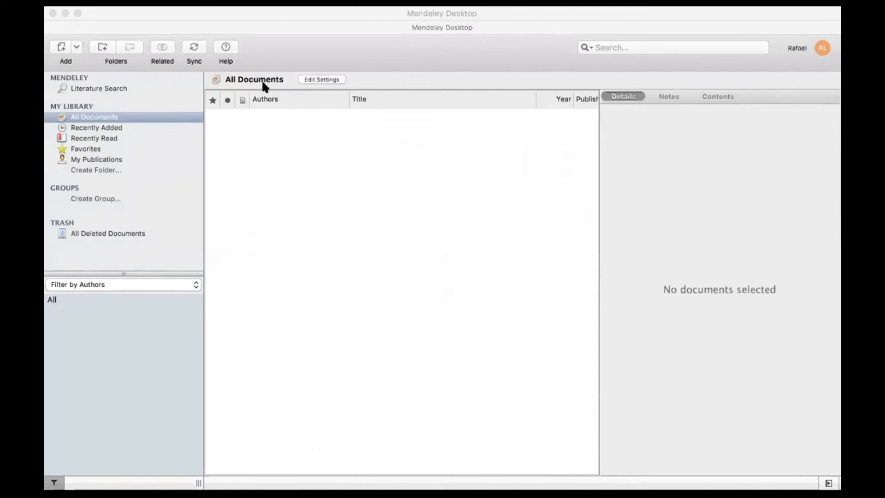
pyautogui.click(142, 20)
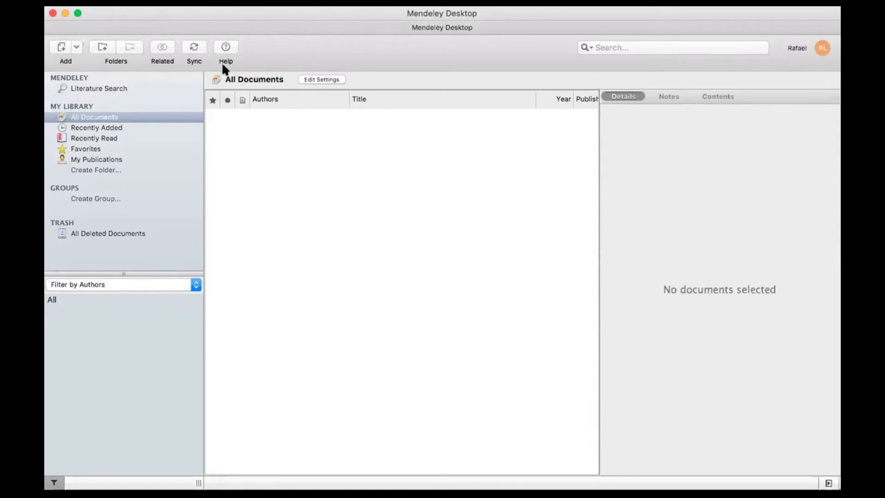
# Uninstall the MS Word Plugin from the Tools menu and confirm with OK
pyautogui.click(177, 2)
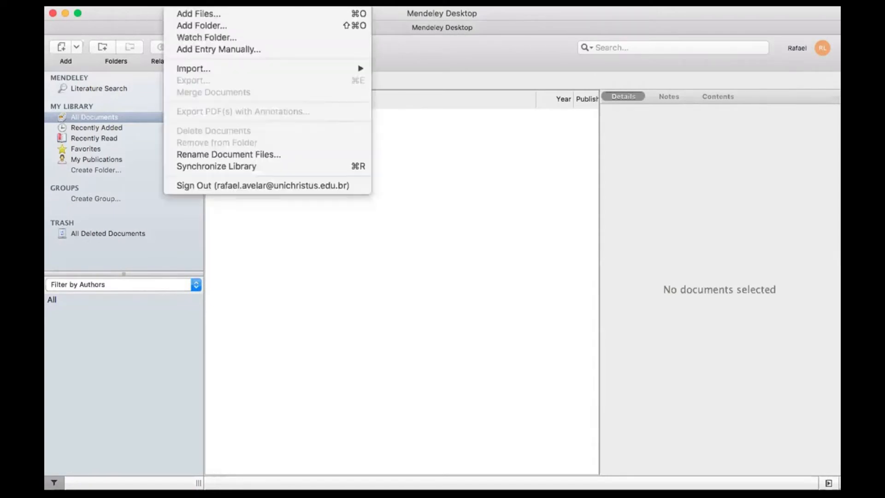
pyautogui.moveTo(202, 2)
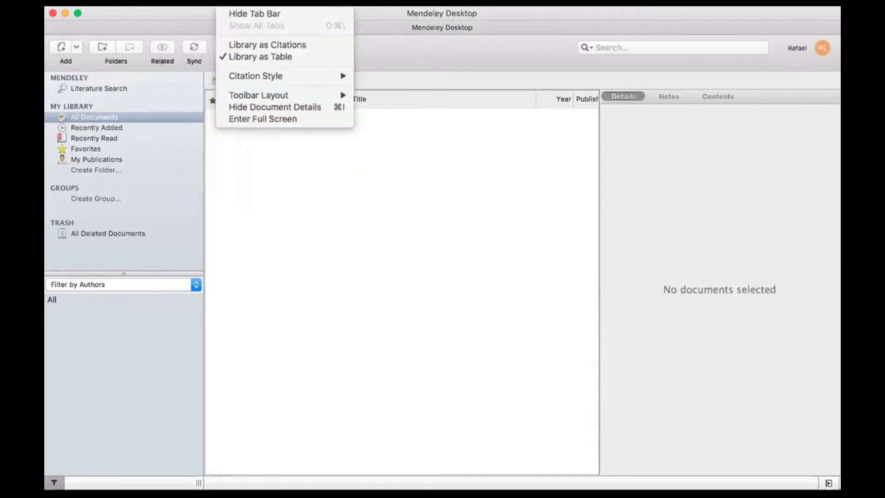
pyautogui.moveTo(260, 2)
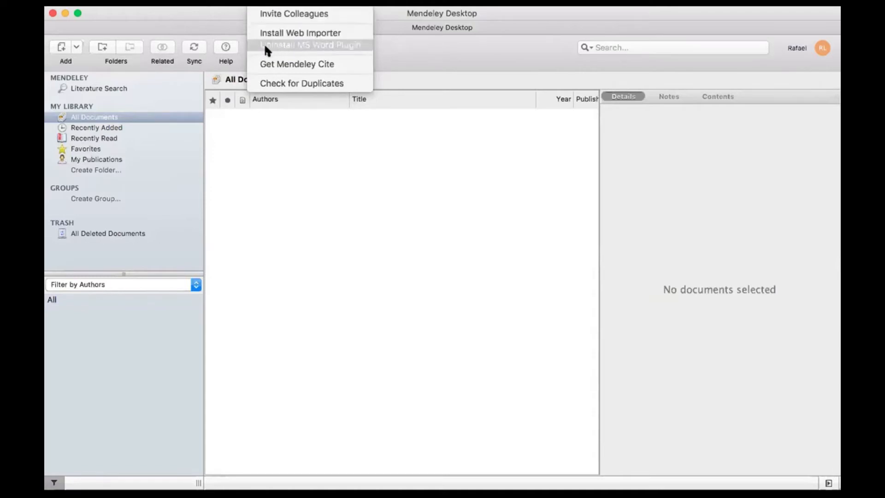
pyautogui.click(335, 46)
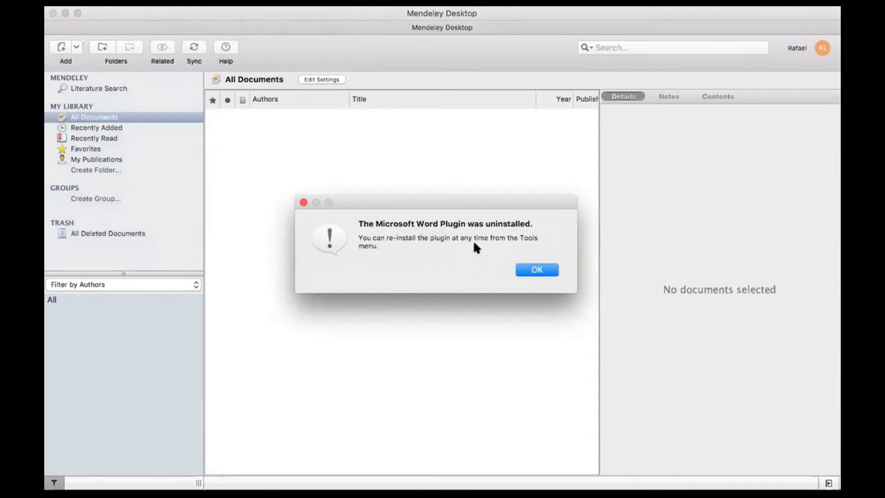
pyautogui.click(537, 269)
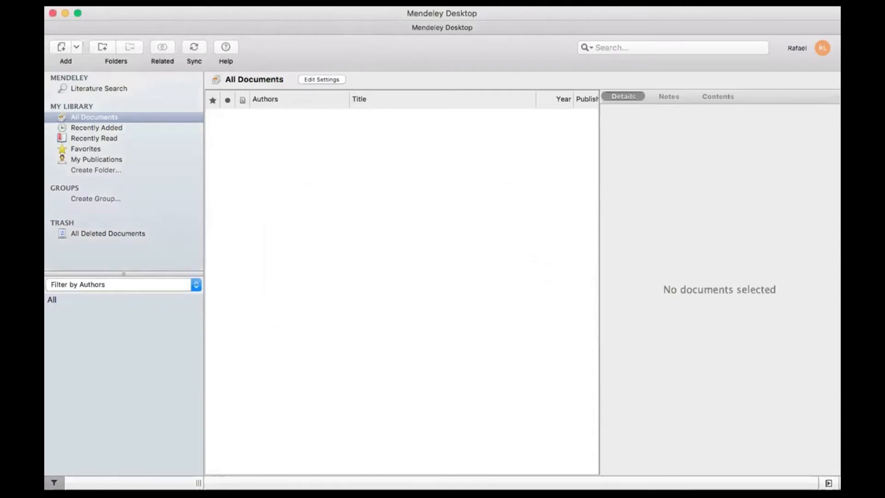
# Reinstall the MS Word Plugin via Tools > Install MS Word Plugin
pyautogui.click(263, 2)
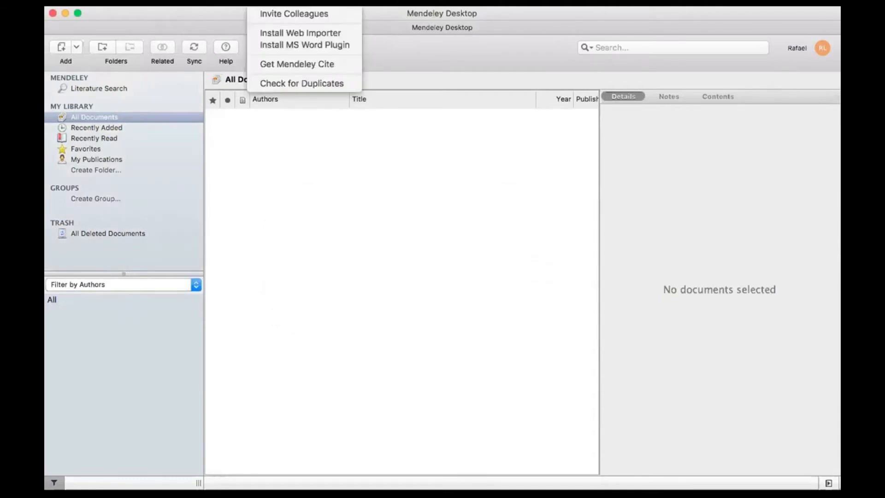
pyautogui.click(292, 45)
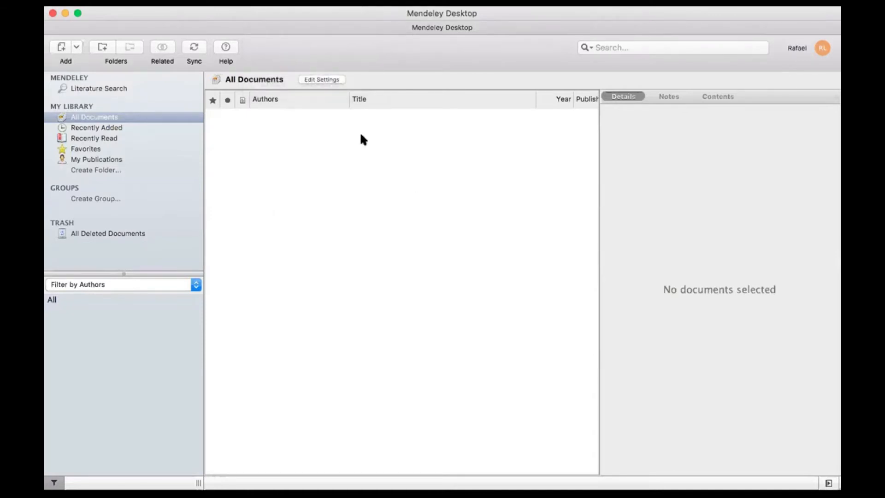
pyautogui.click(262, 3)
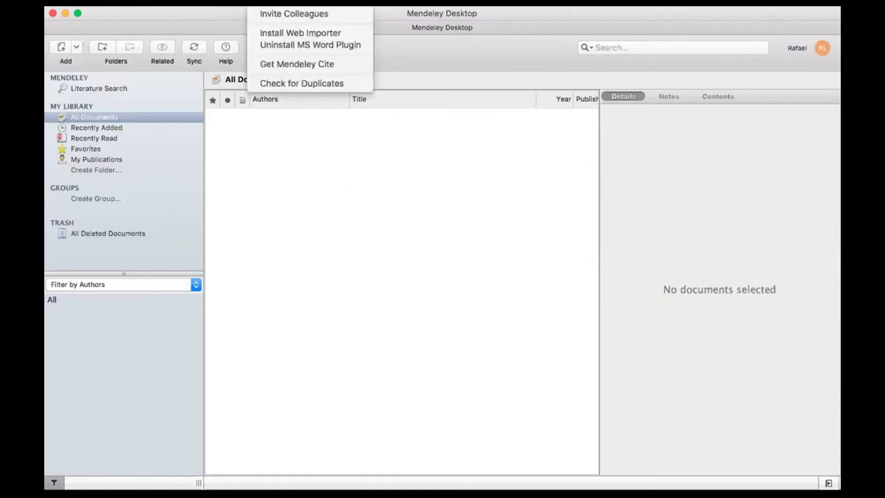
pyautogui.click(399, 206)
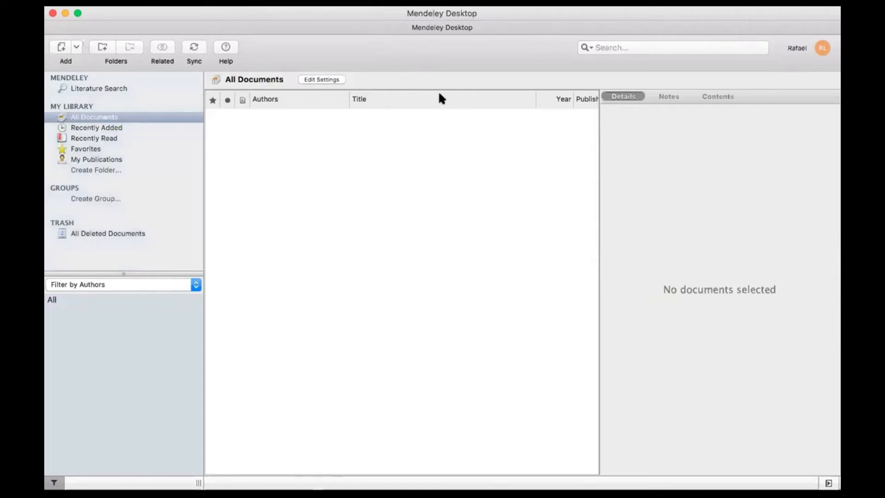
pyautogui.click(466, 467)
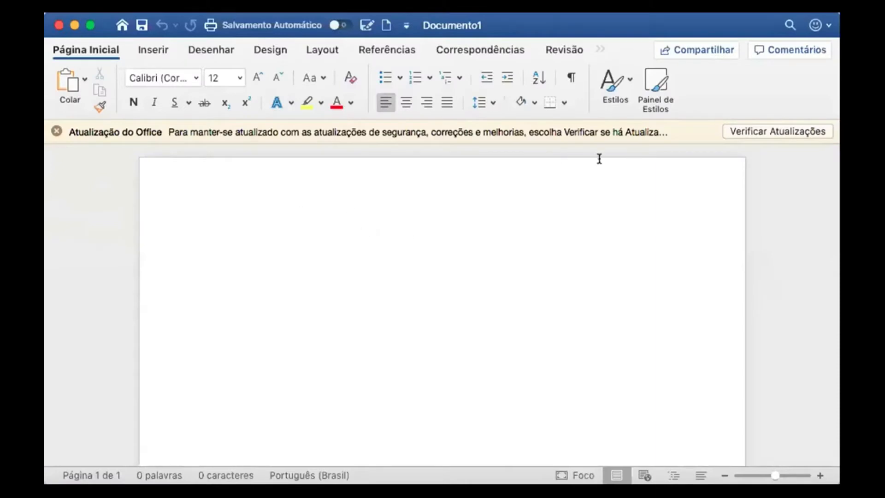
# Dismiss the Office update notice, maximize Word and show the Referências tab
pyautogui.click(56, 132)
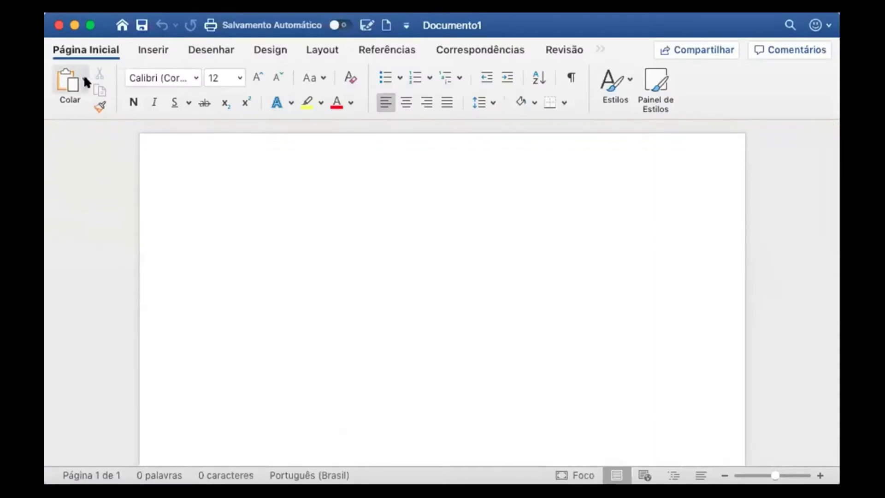
pyautogui.click(90, 26)
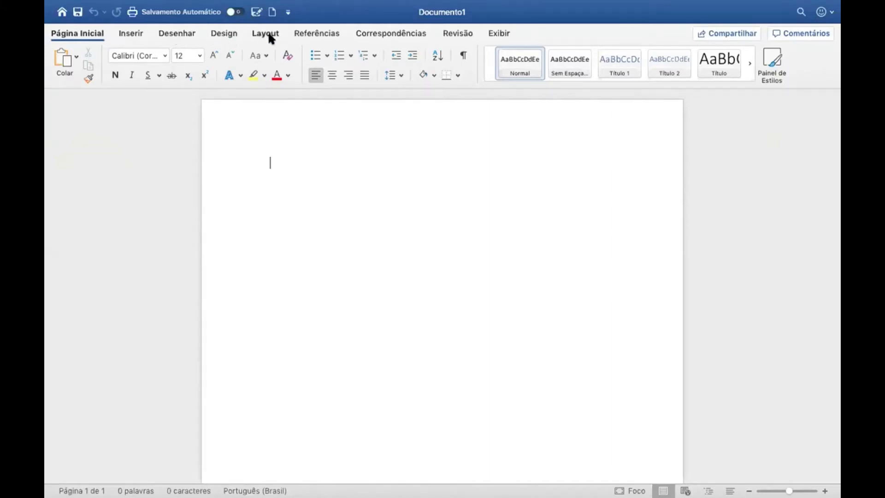
pyautogui.click(311, 36)
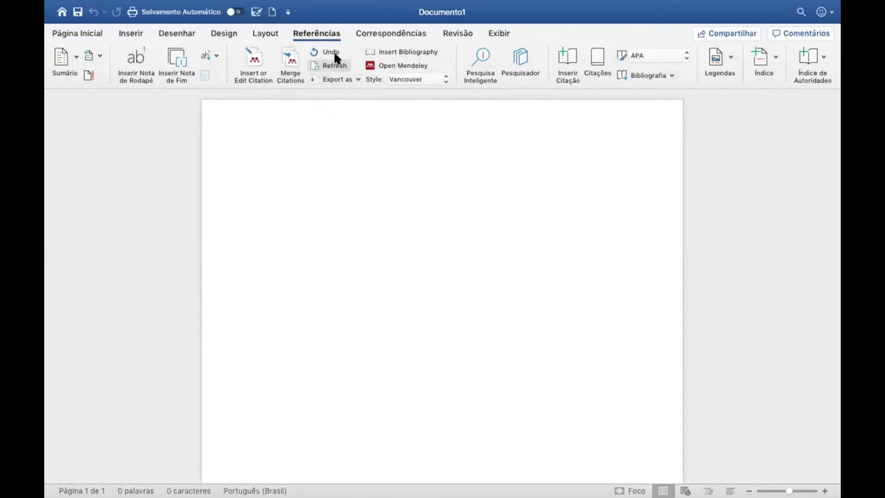
# Browse the Mendeley citation style list and close it, keeping Vancouver
pyautogui.click(444, 73)
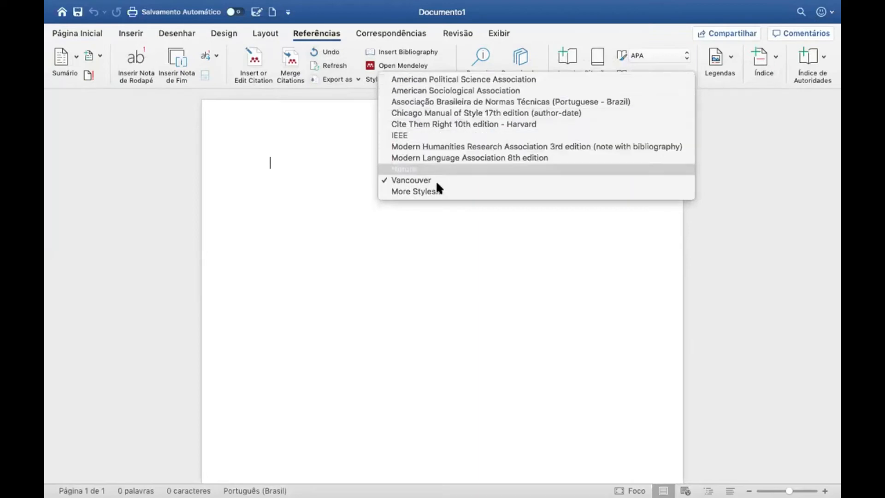
pyautogui.click(455, 47)
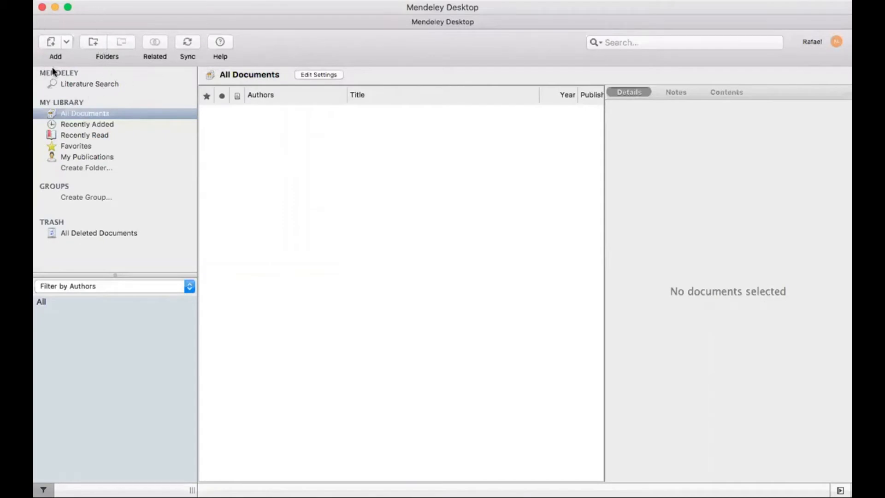
pyautogui.click(55, 43)
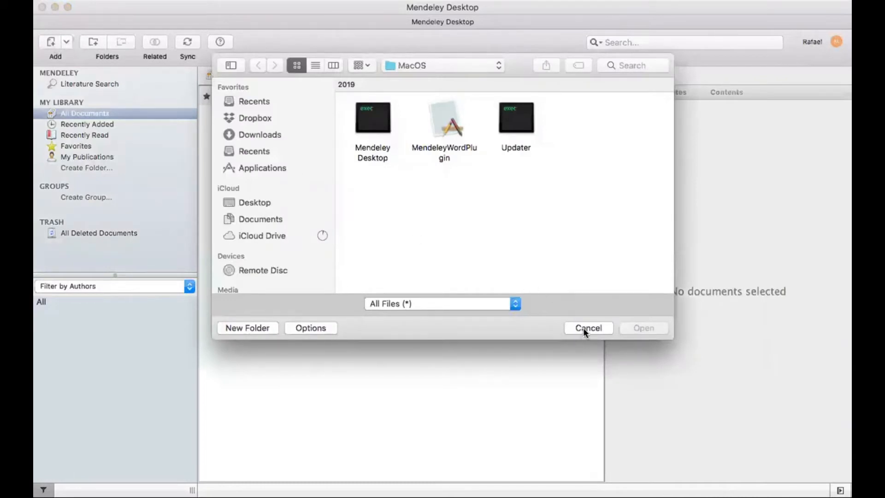
pyautogui.click(583, 328)
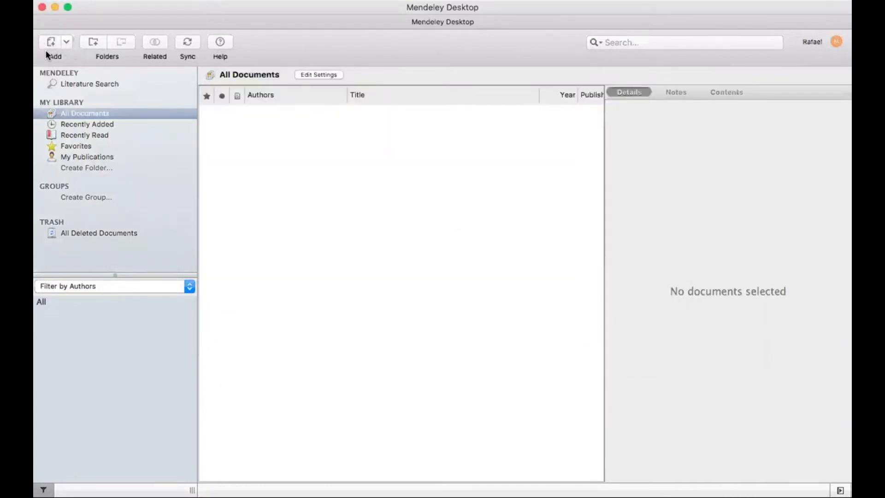
pyautogui.click(67, 43)
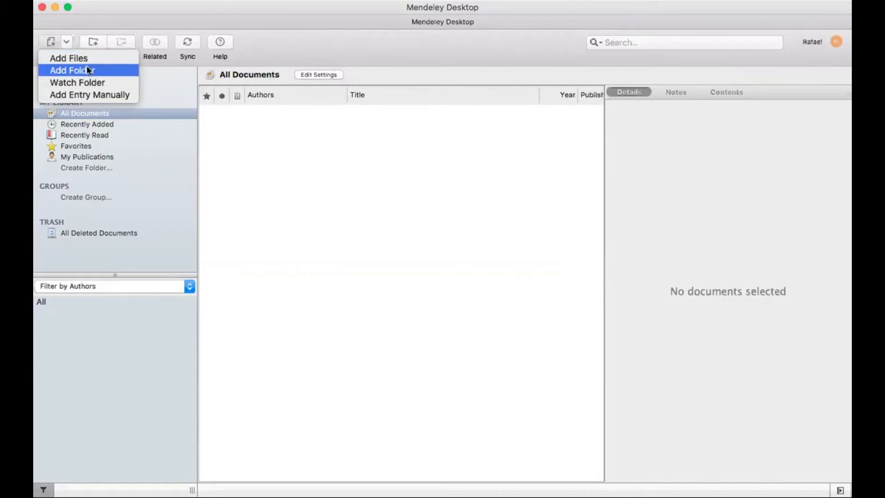
pyautogui.click(240, 203)
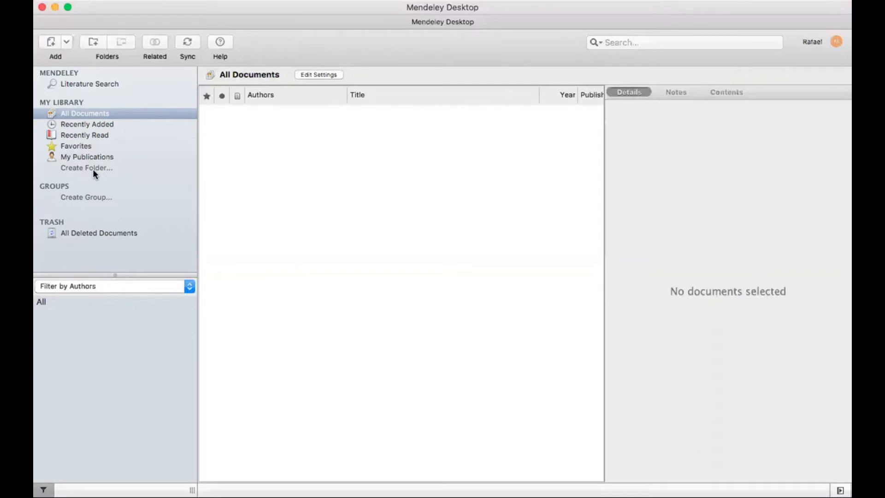
# Add avelar2019.pdf from the Desktop to the library via Add Files
pyautogui.click(68, 41)
pyautogui.click(82, 60)
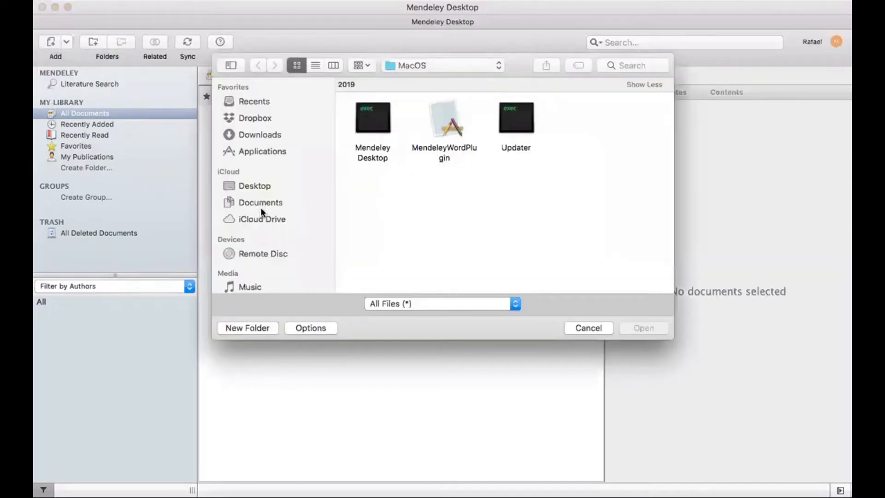
pyautogui.click(266, 218)
pyautogui.click(266, 187)
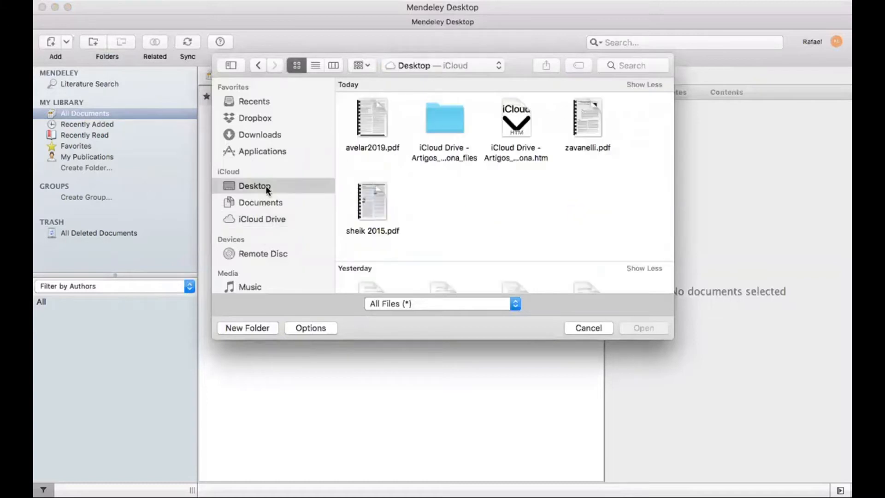
pyautogui.click(382, 129)
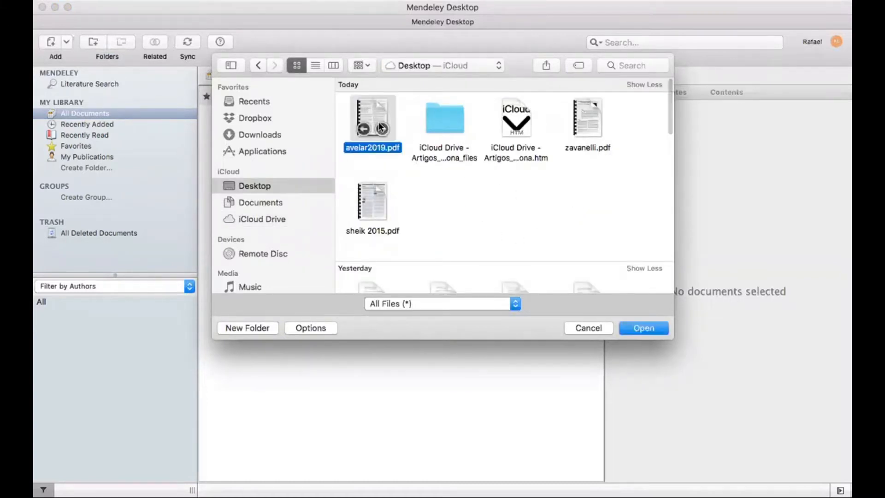
pyautogui.click(643, 327)
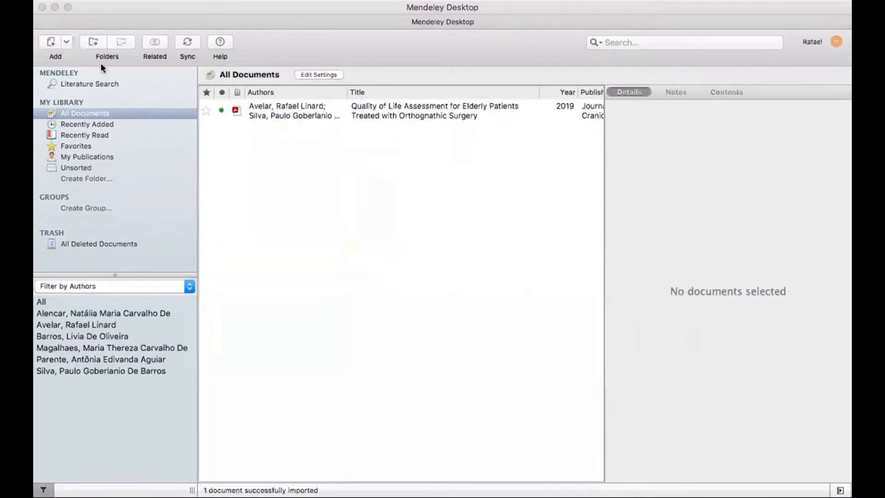
# Begin adding avelar2019.pdf a second time, then cancel the duplicate import
pyautogui.click(68, 43)
pyautogui.click(68, 57)
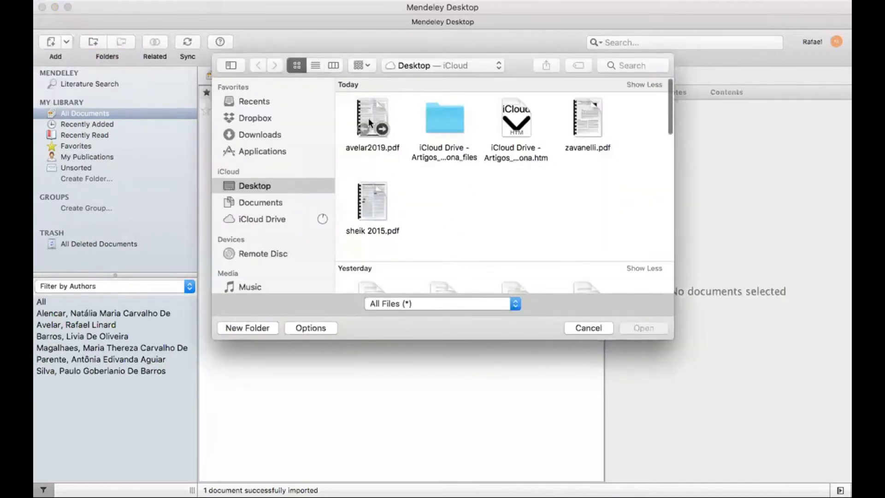
pyautogui.click(369, 118)
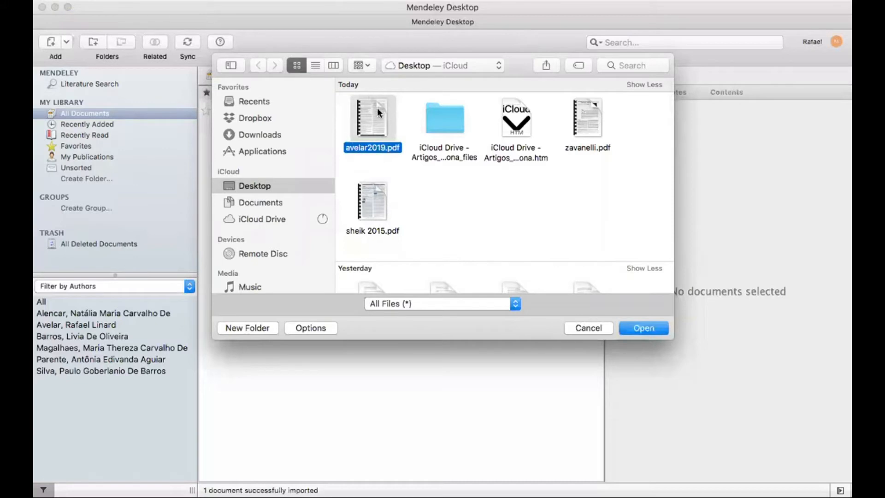
pyautogui.click(589, 328)
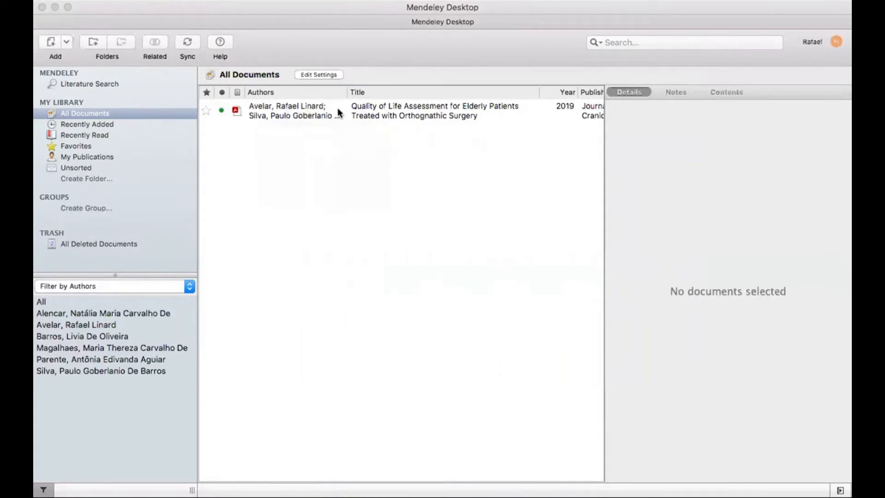
# Resize the Authors and Title columns so the 2019 paper shows Journal of Craniofacial Surgery and added 6:13pm
pyautogui.moveTo(348, 92); pyautogui.dragTo(424, 89)
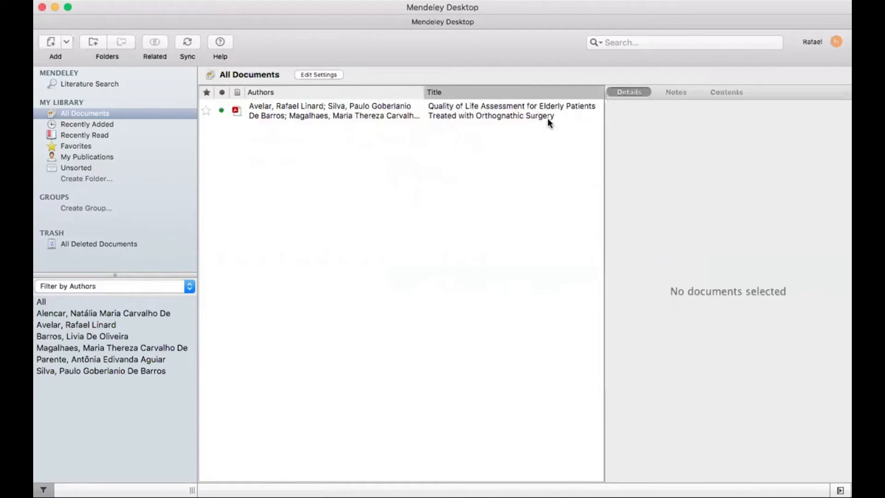
pyautogui.moveTo(605, 134); pyautogui.dragTo(673, 138)
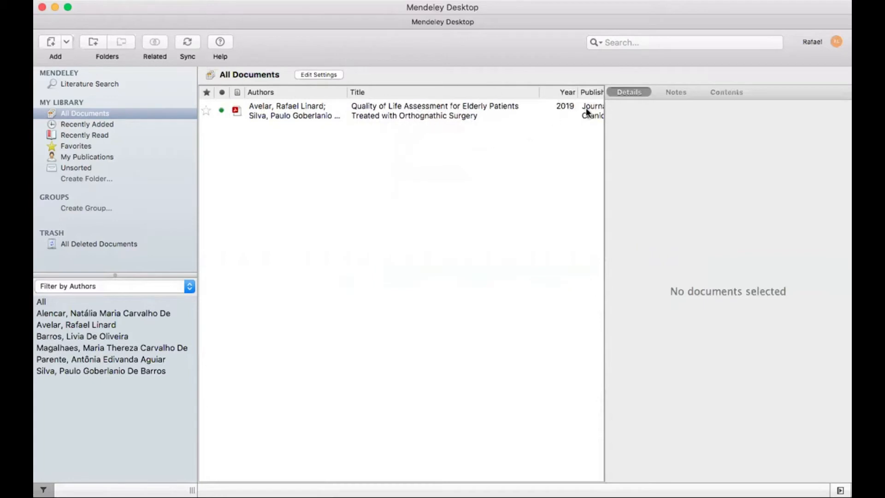
pyautogui.moveTo(538, 91); pyautogui.dragTo(460, 96)
pyautogui.click(532, 104)
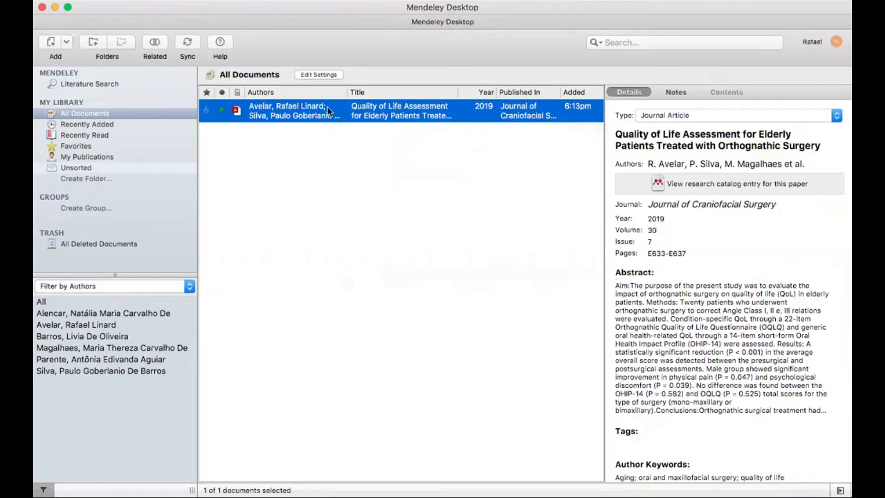
pyautogui.click(239, 143)
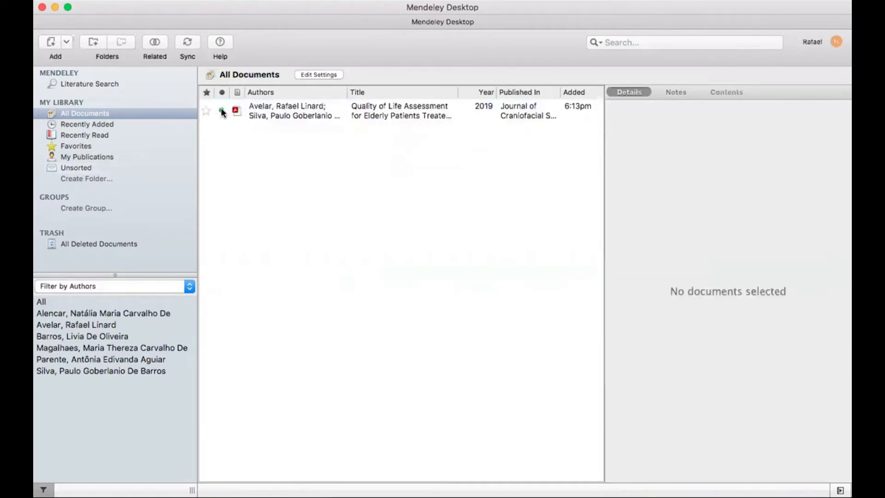
# Star the 2019 orthognathic surgery paper, toggling its read dot to read and back to unread
pyautogui.click(206, 110)
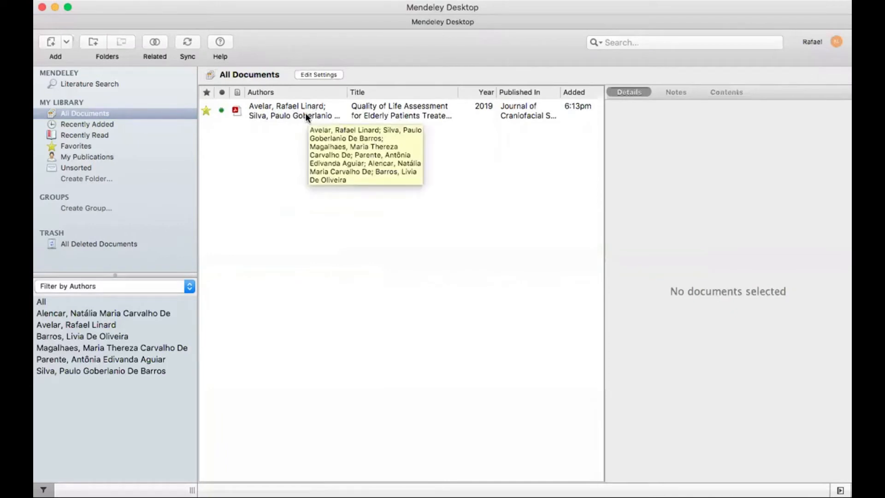
pyautogui.click(222, 110)
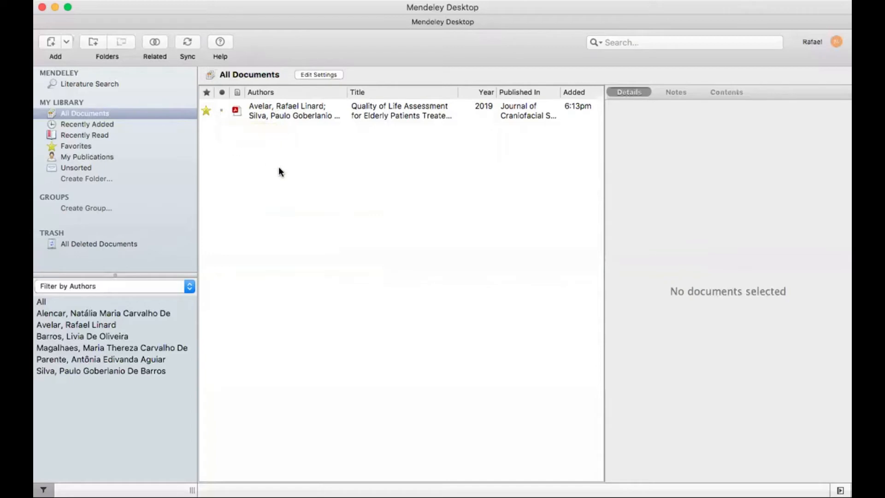
pyautogui.click(222, 111)
# Select the 2019 paper and scroll its Details through journal, abstract, DOI and attached PDF
pyautogui.click(297, 115)
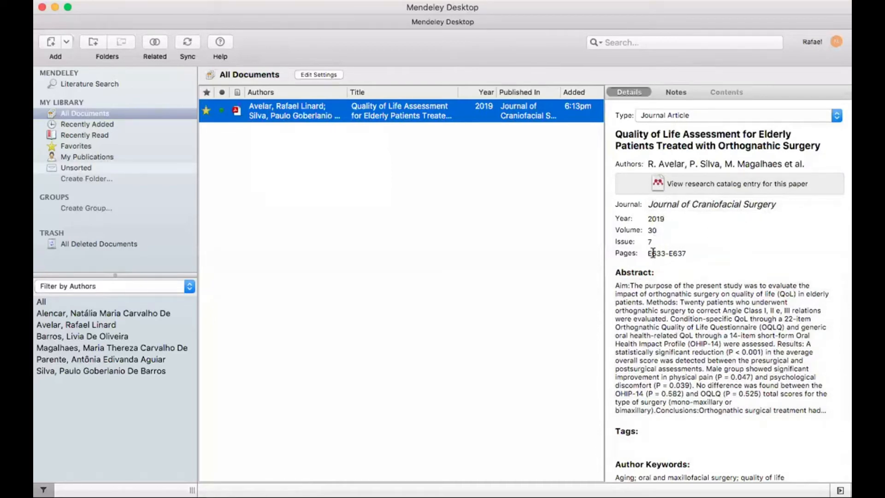
pyautogui.scroll(-5, 720, 346)
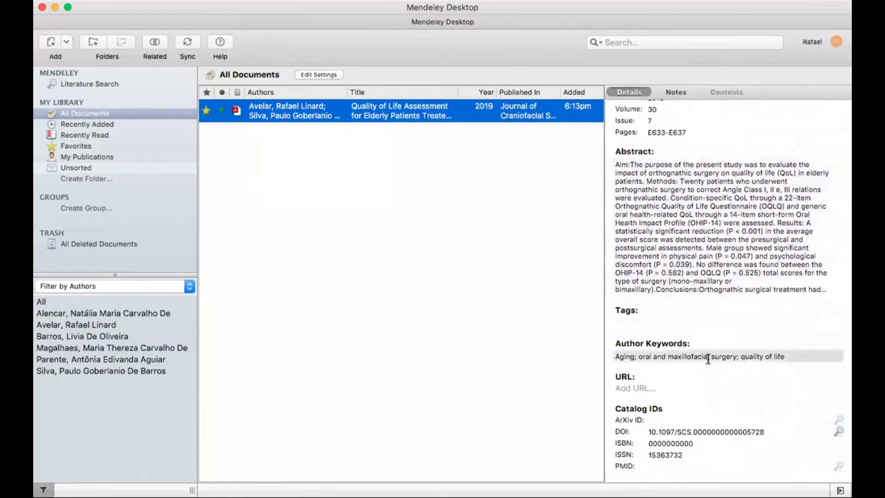
pyautogui.scroll(-4, 712, 353)
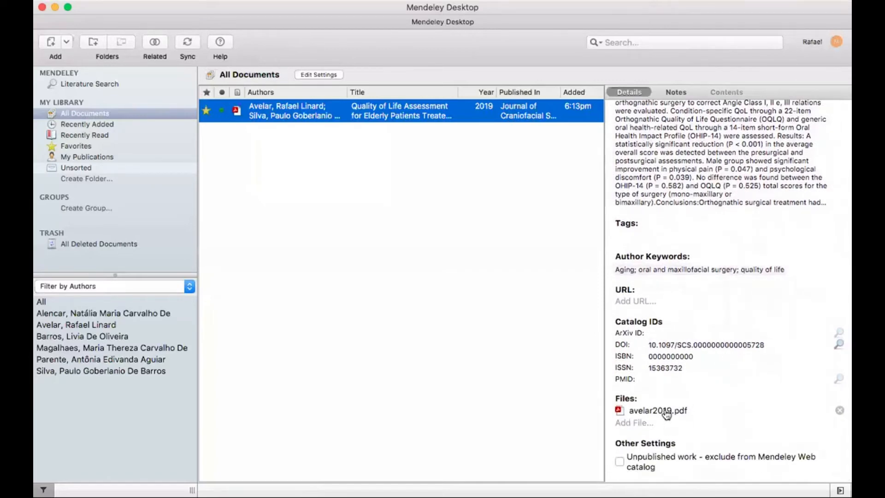
pyautogui.scroll(10, 666, 415)
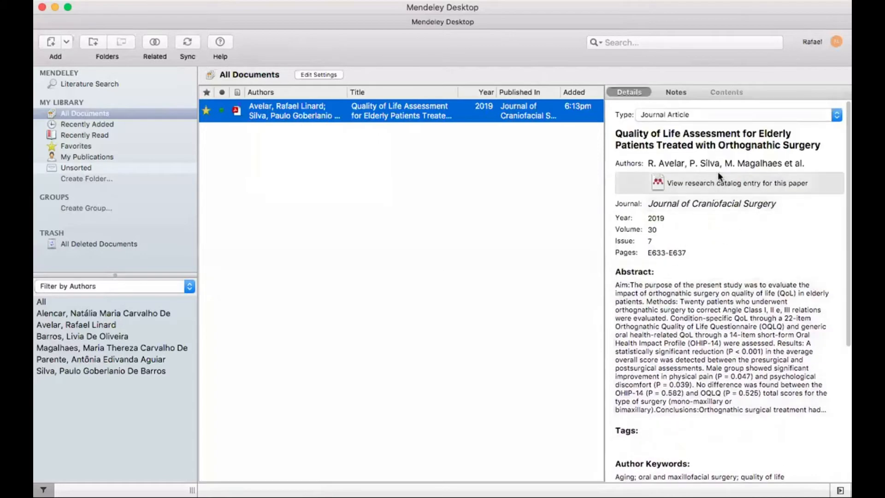
pyautogui.doubleClick(319, 117)
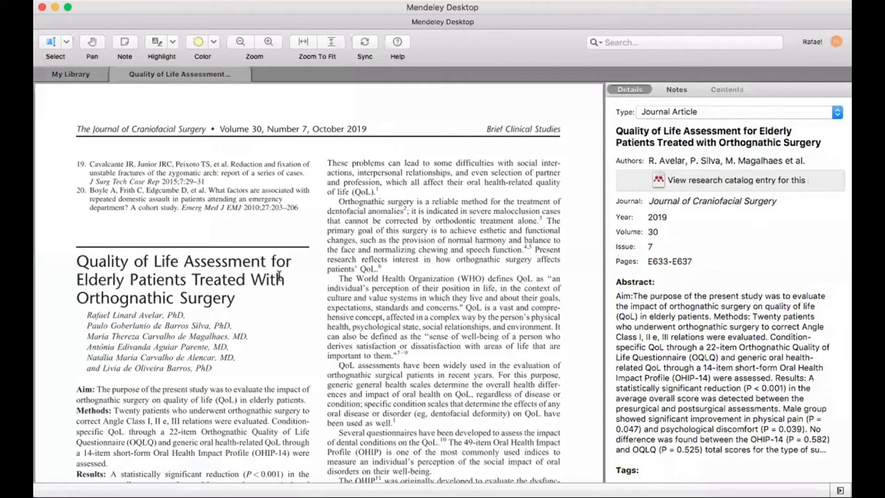
pyautogui.scroll(-5, 215, 305)
pyautogui.scroll(-10, 216, 306)
pyautogui.scroll(-13, 216, 305)
pyautogui.scroll(-16, 215, 305)
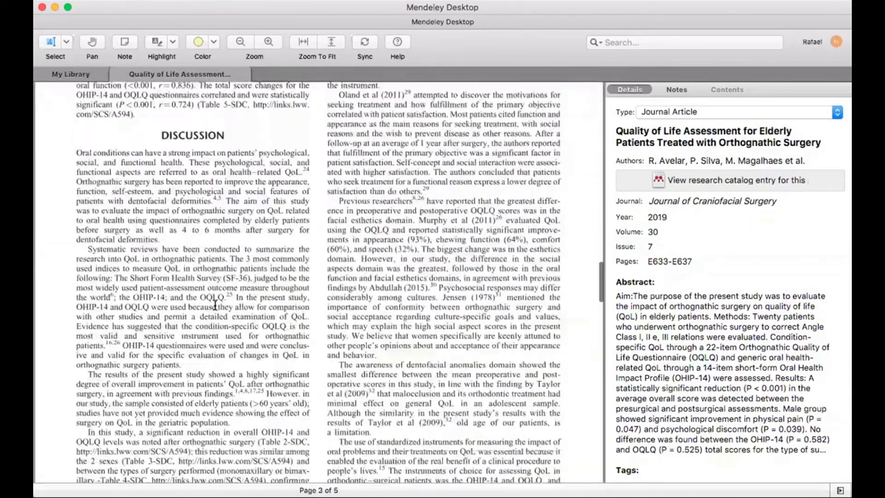
pyautogui.scroll(-2, 215, 305)
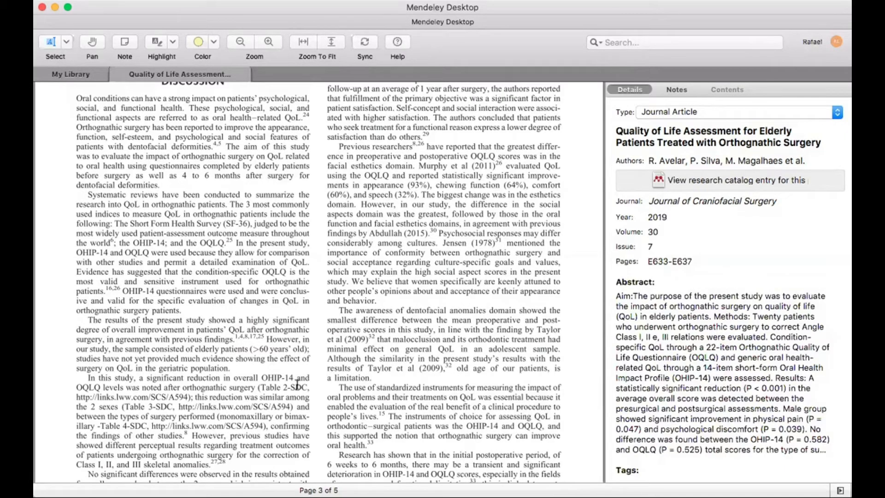
pyautogui.scroll(20, 270, 302)
pyautogui.scroll(10, 270, 302)
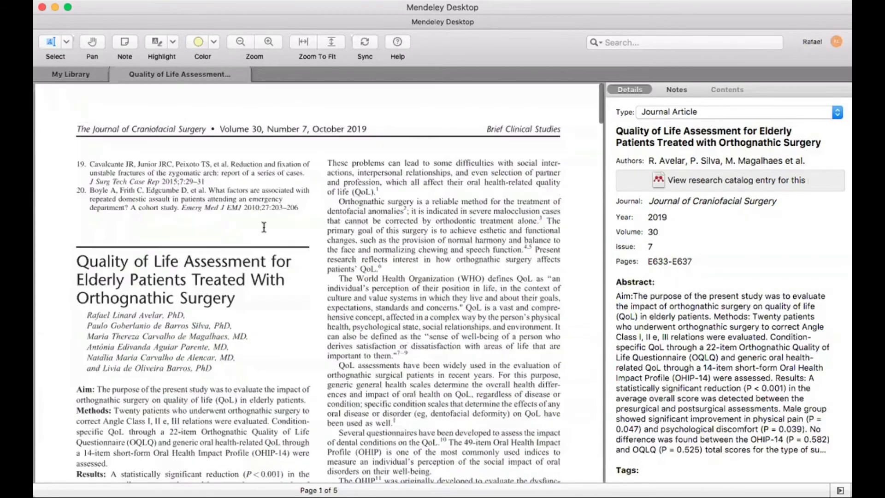
pyautogui.click(116, 75)
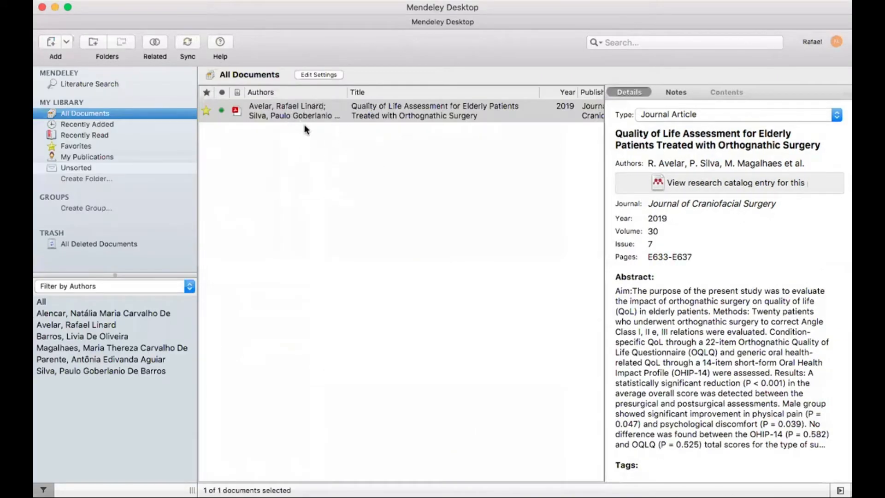
# Browse Favorites, Recently Added and Recently Read, then mark the 2019 orthognathic surgery paper as read
pyautogui.click(206, 109)
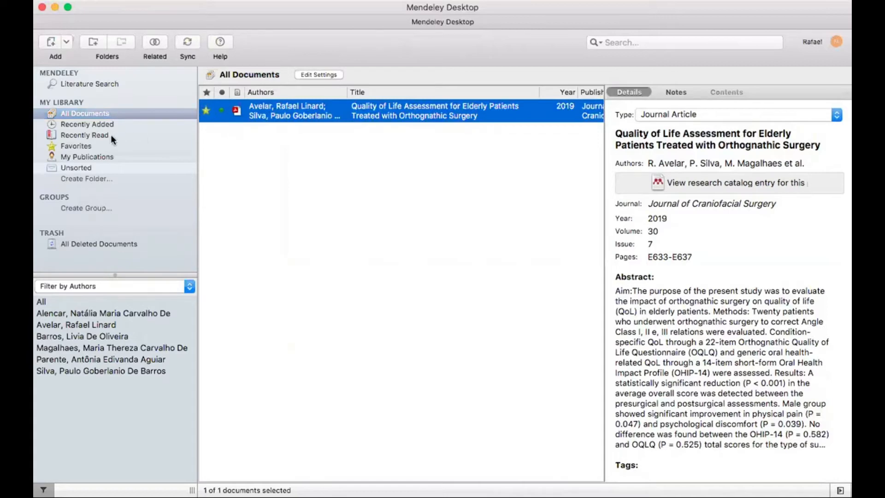
pyautogui.click(76, 146)
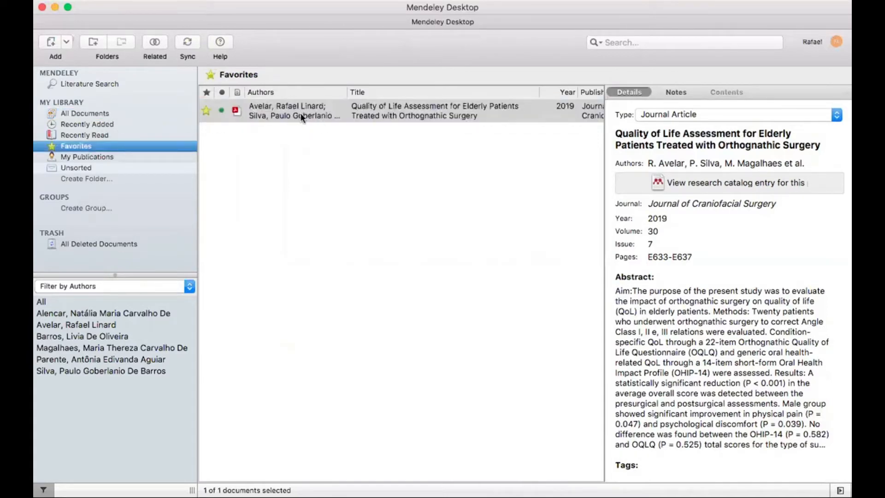
pyautogui.click(104, 125)
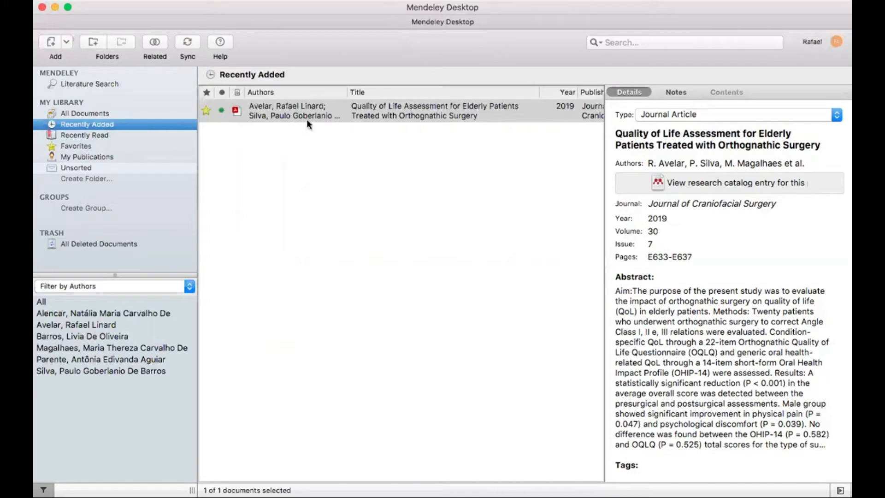
pyautogui.click(96, 133)
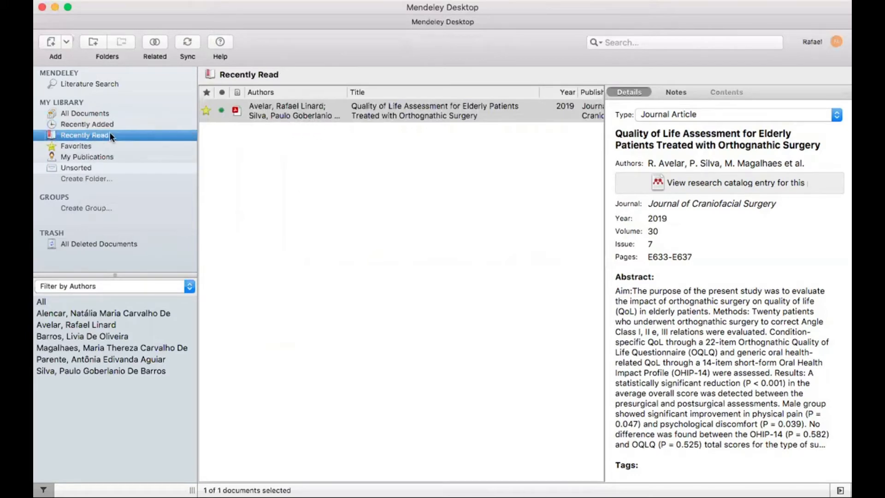
pyautogui.click(221, 110)
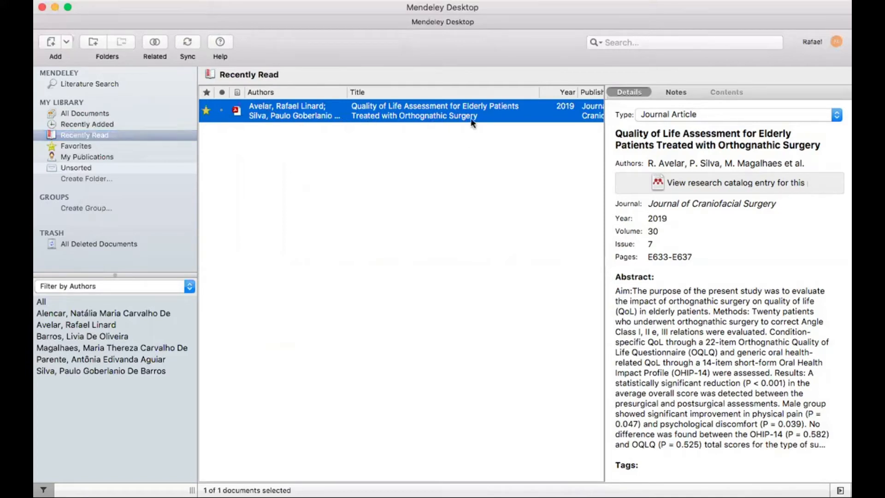
# View the 2019 paper's empty General Notes, then open the Add references menu
pyautogui.click(676, 92)
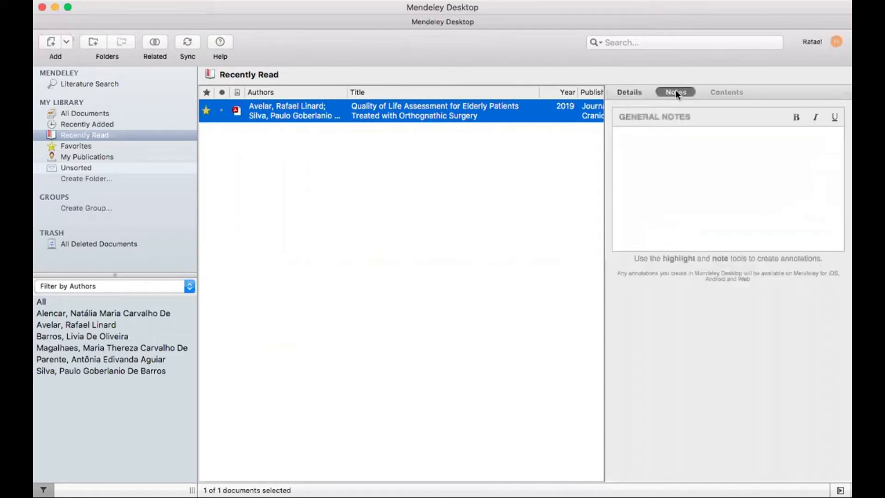
pyautogui.click(669, 149)
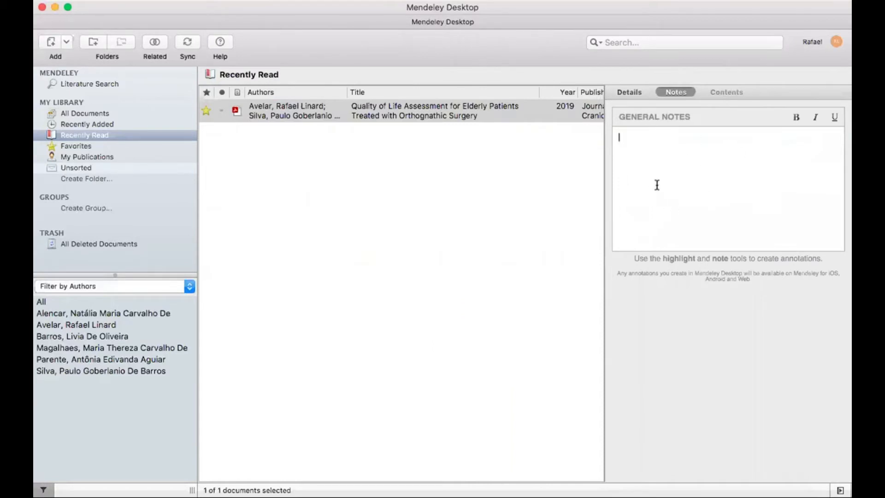
pyautogui.click(289, 112)
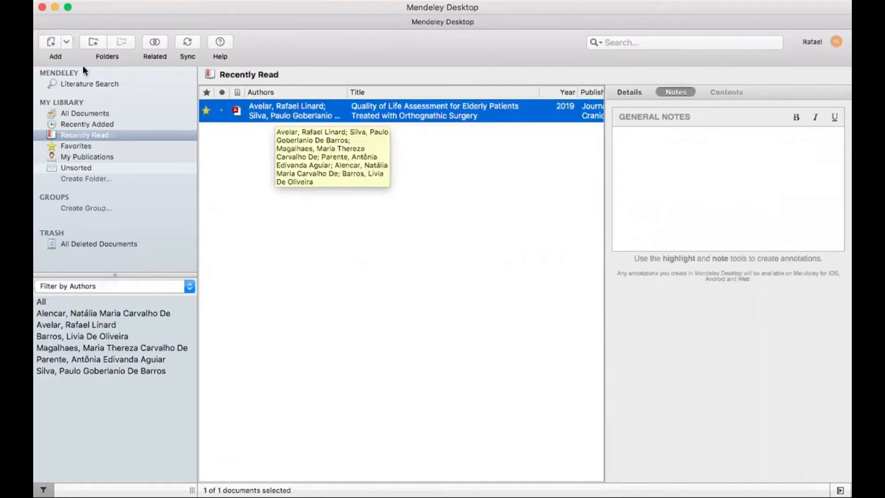
pyautogui.click(67, 42)
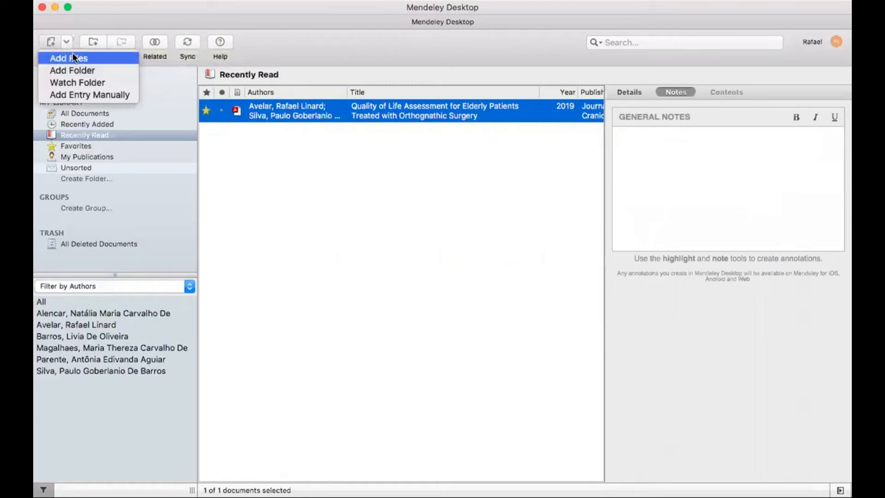
# Import zavanelli.pdf and decline the other PDFs found in its folder
pyautogui.click(73, 57)
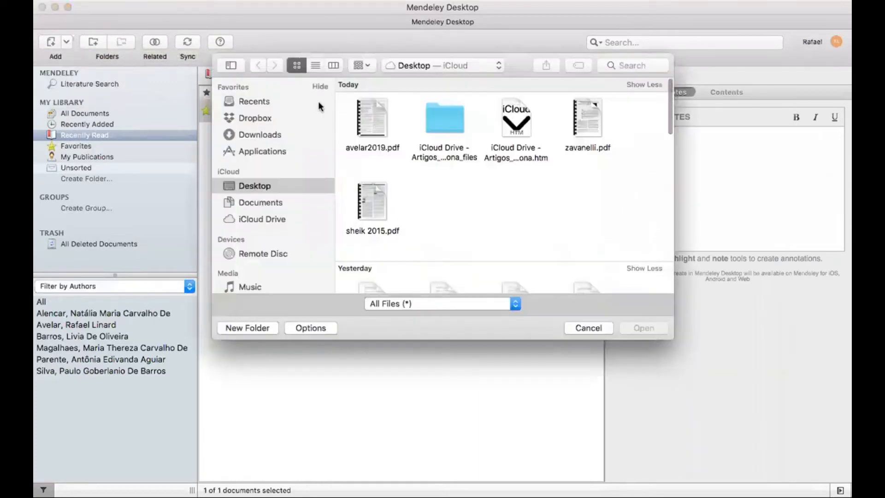
pyautogui.doubleClick(585, 123)
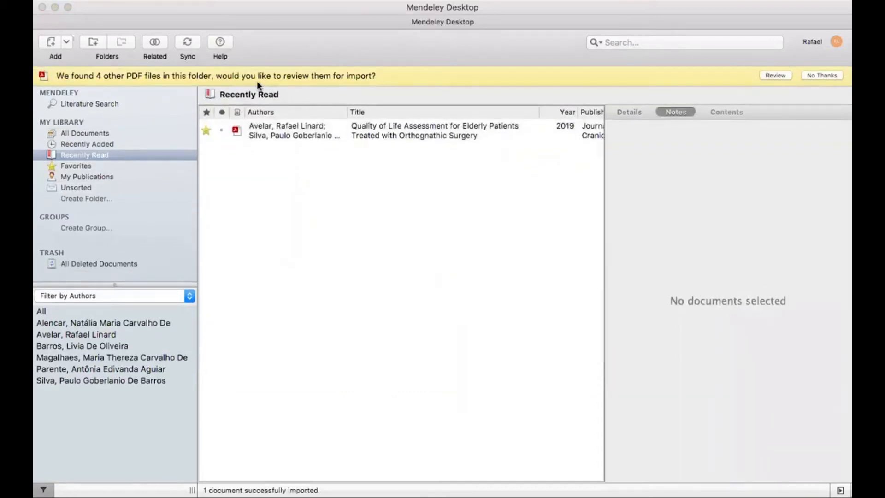
pyautogui.click(775, 76)
pyautogui.click(488, 386)
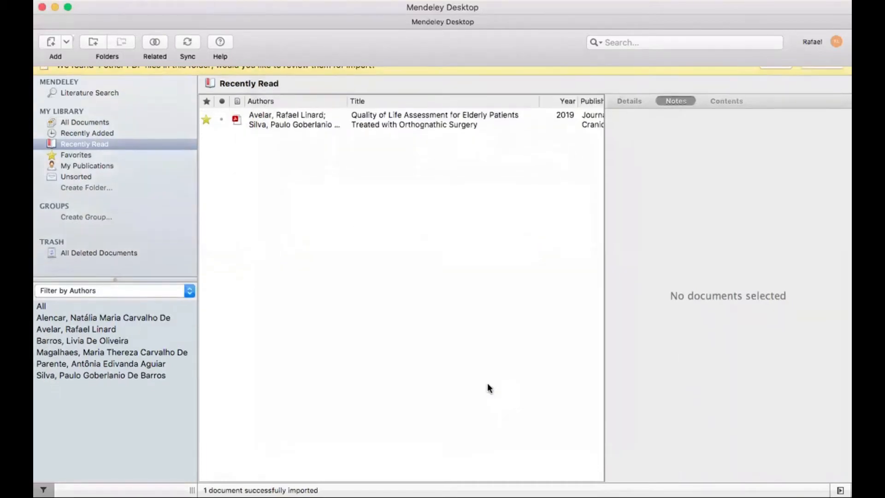
# Import sheik 2015.pdf and list all three papers under All Documents
pyautogui.click(67, 41)
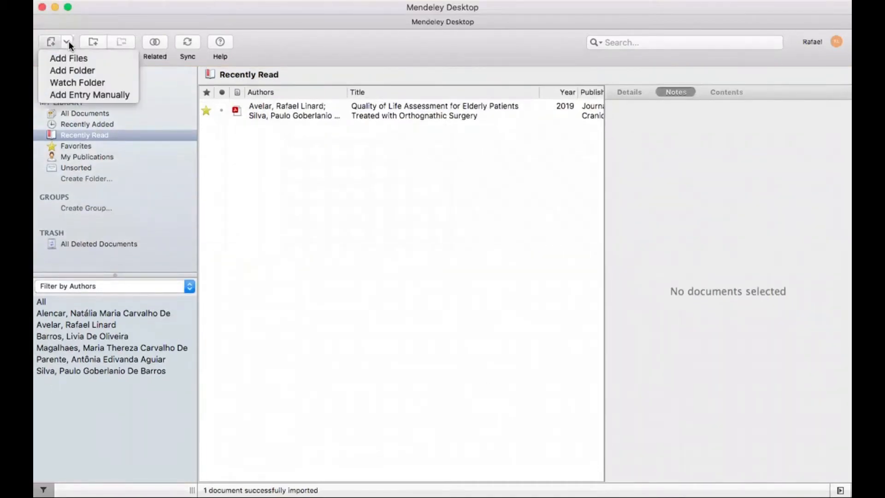
pyautogui.click(76, 57)
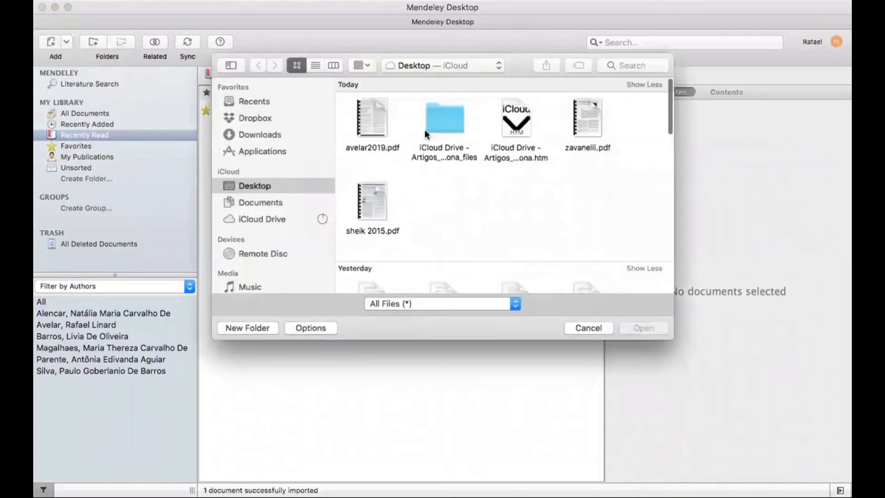
pyautogui.doubleClick(371, 197)
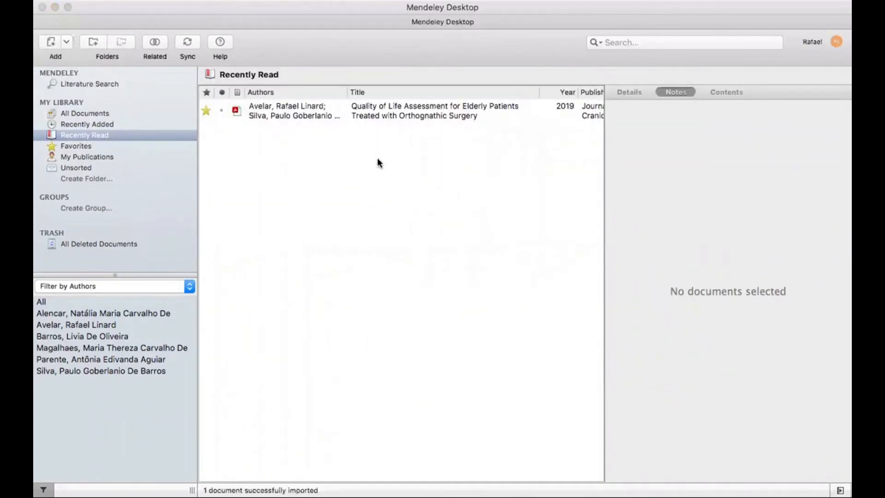
pyautogui.click(86, 115)
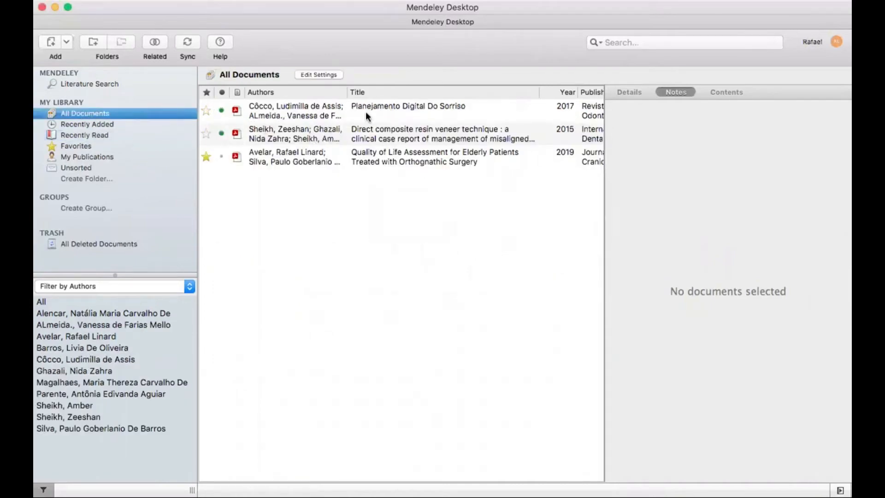
# Check 'Planejamento Digital Do Sorriso' details (volume 40, issue 2, pages 9–14) and its empty Abstract field
pyautogui.click(298, 134)
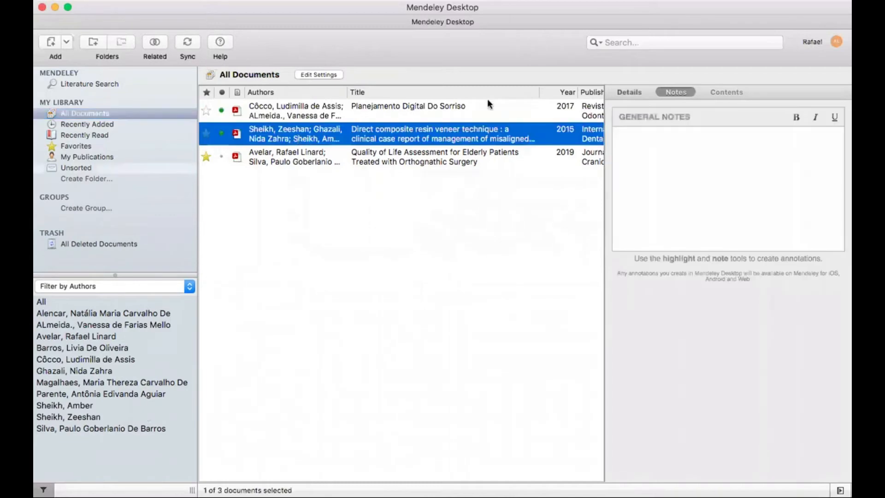
pyautogui.click(635, 91)
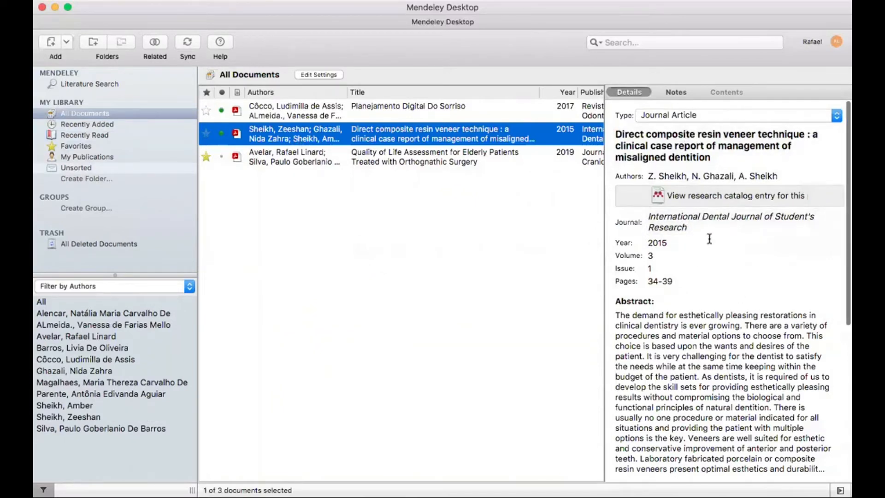
pyautogui.click(294, 110)
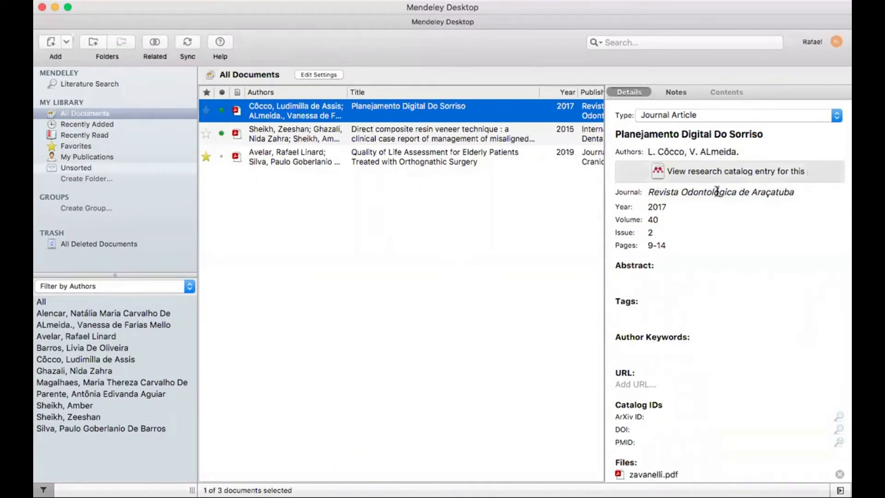
pyautogui.click(645, 277)
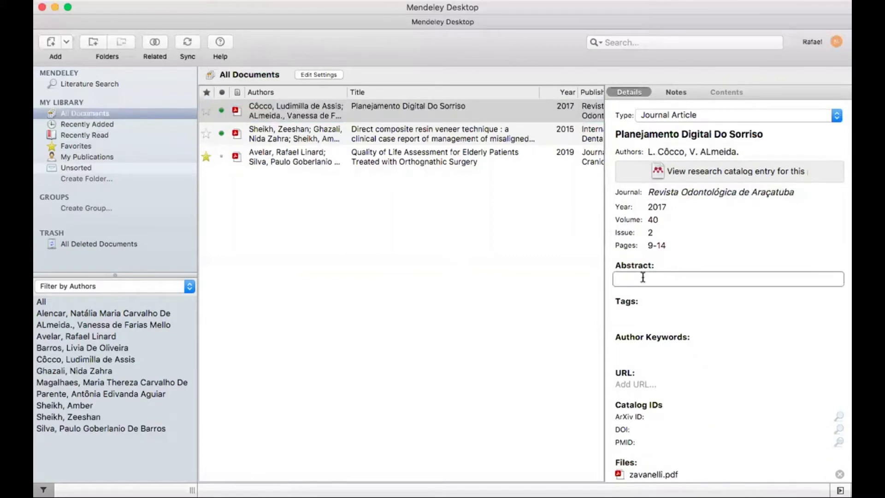
# Open the 'Planejamento Digital Do Sorriso' PDF in its own tab
pyautogui.click(412, 111)
pyautogui.doubleClick(412, 111)
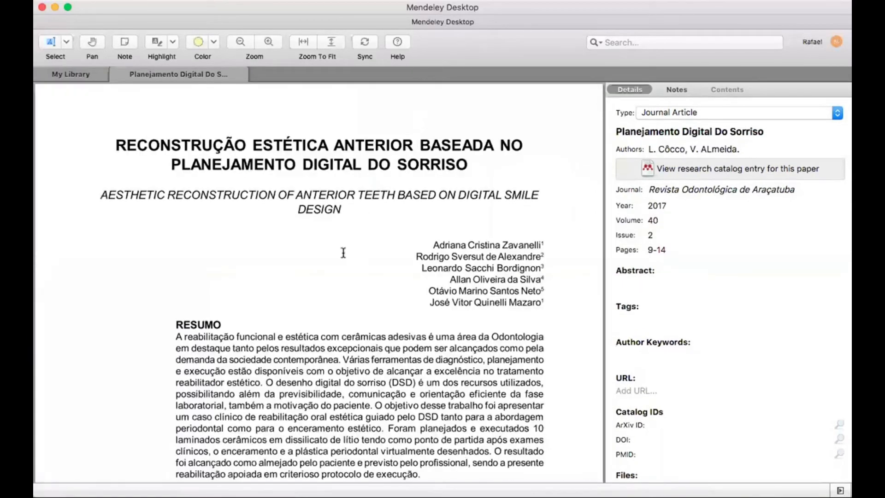
pyautogui.scroll(-3, 343, 253)
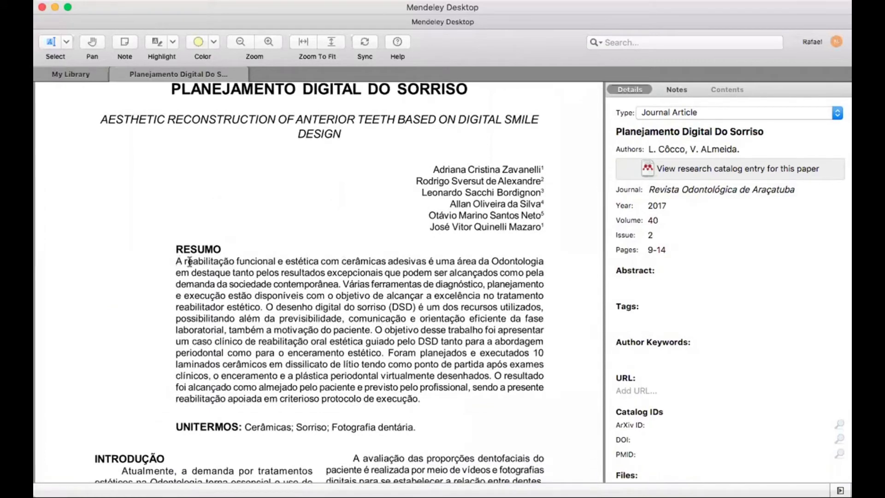
# Select the whole RESUMO paragraph with its UNITERMOS keywords for the empty Abstract field
pyautogui.moveTo(189, 261); pyautogui.dragTo(194, 262)
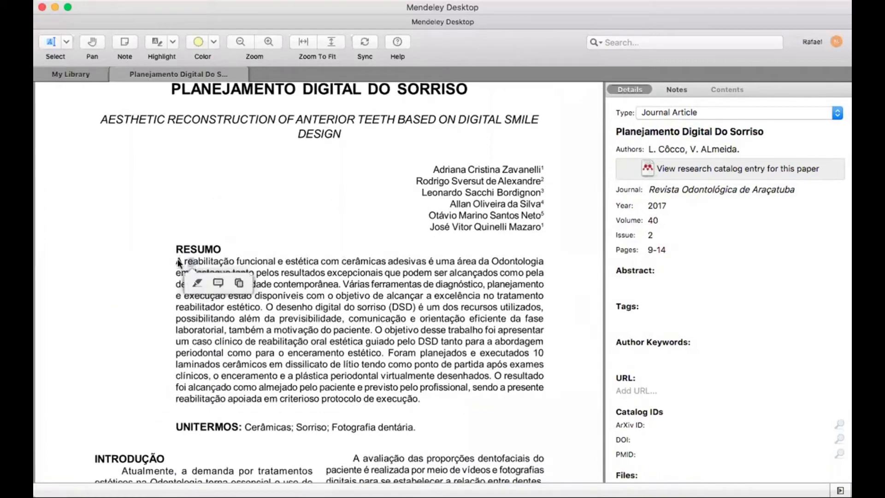
pyautogui.click(421, 400)
pyautogui.moveTo(422, 399); pyautogui.dragTo(276, 387)
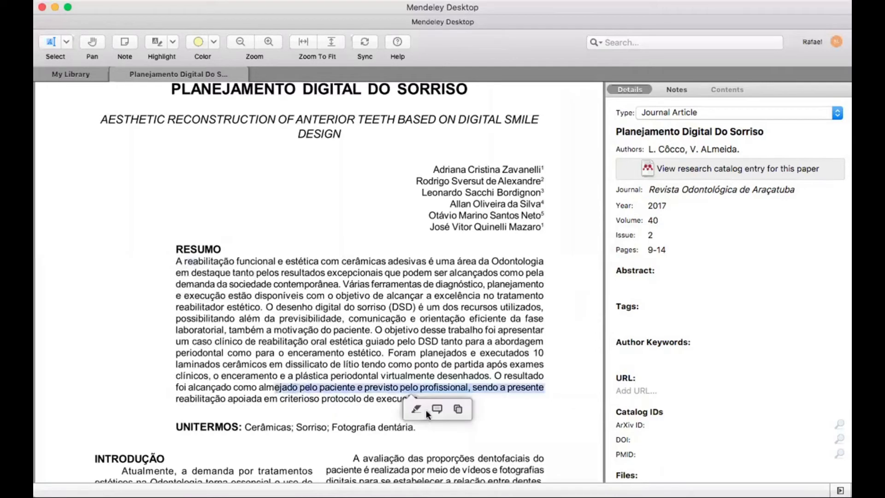
pyautogui.tripleClick(175, 261)
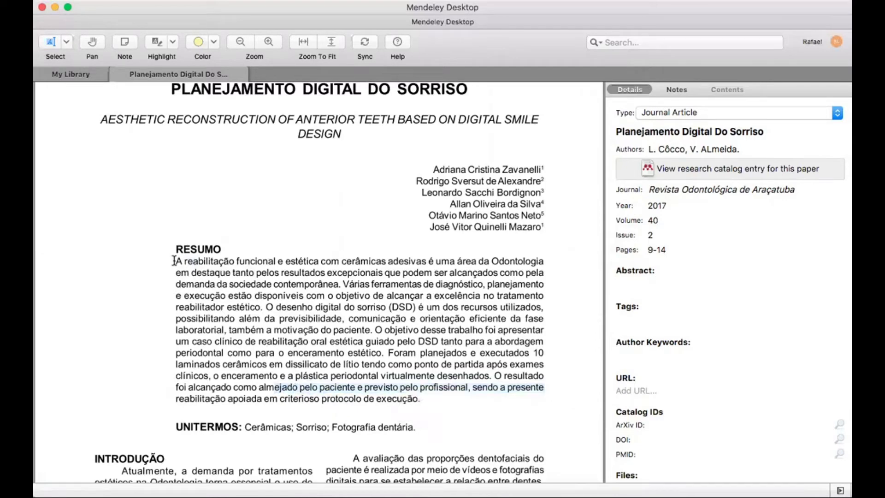
pyautogui.moveTo(206, 260); pyautogui.dragTo(176, 260)
pyautogui.press('super+c')
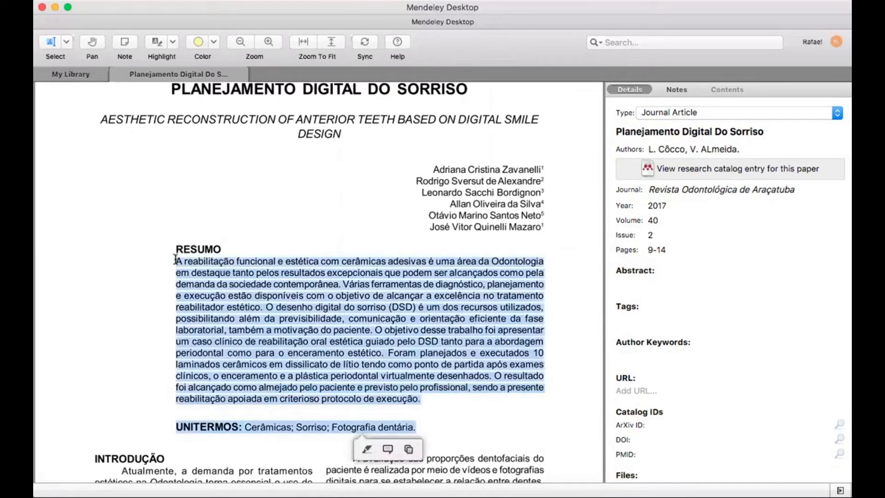
pyautogui.click(649, 279)
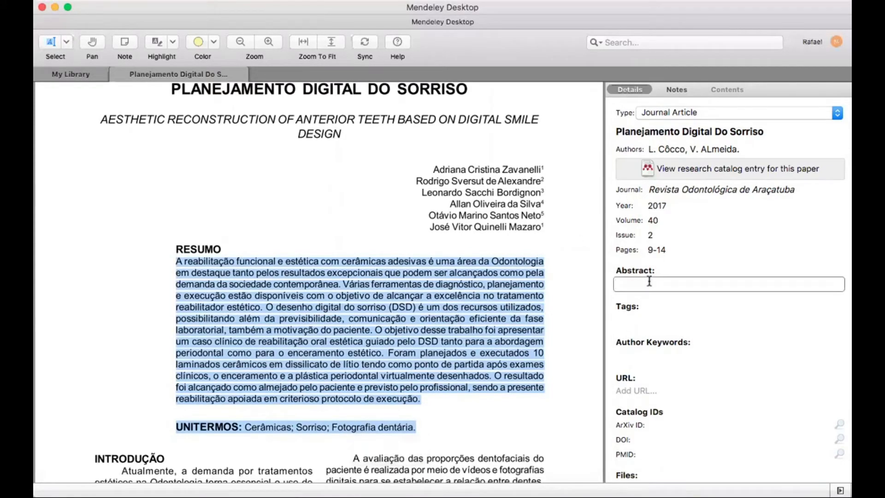
pyautogui.press('super+v')
pyautogui.press('BackSpace')
pyautogui.press('BackSpace')
pyautogui.press('BackSpace')
pyautogui.press('BackSpace')
pyautogui.press('BackSpace')
pyautogui.press('BackSpace')
pyautogui.press('BackSpace')
pyautogui.press('BackSpace')
pyautogui.press('BackSpace')
pyautogui.press('BackSpace')
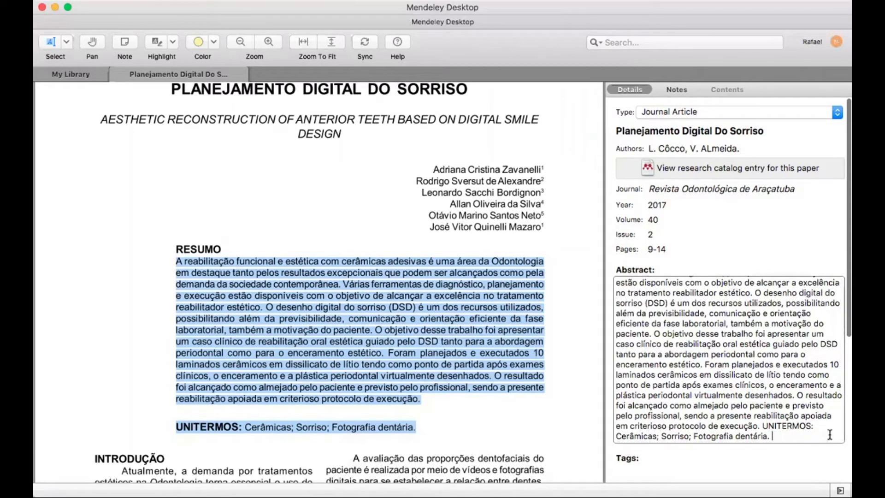
pyautogui.press('Return')
pyautogui.click(699, 236)
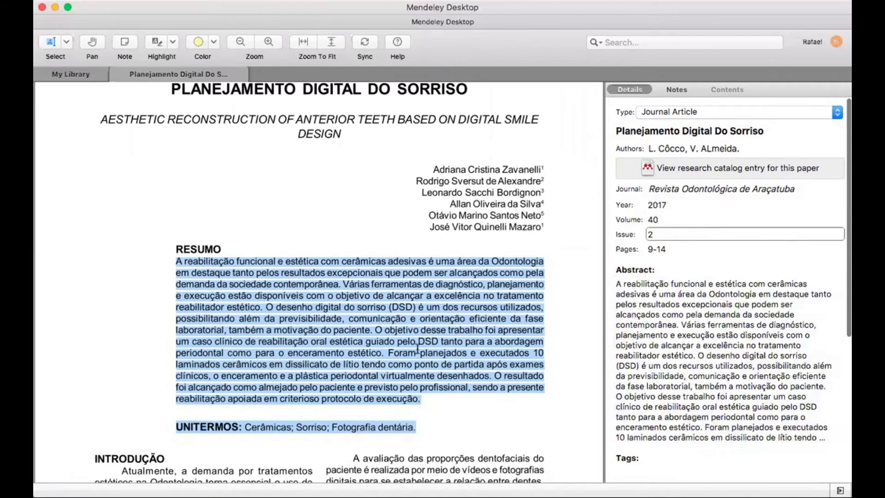
pyautogui.scroll(3, 417, 349)
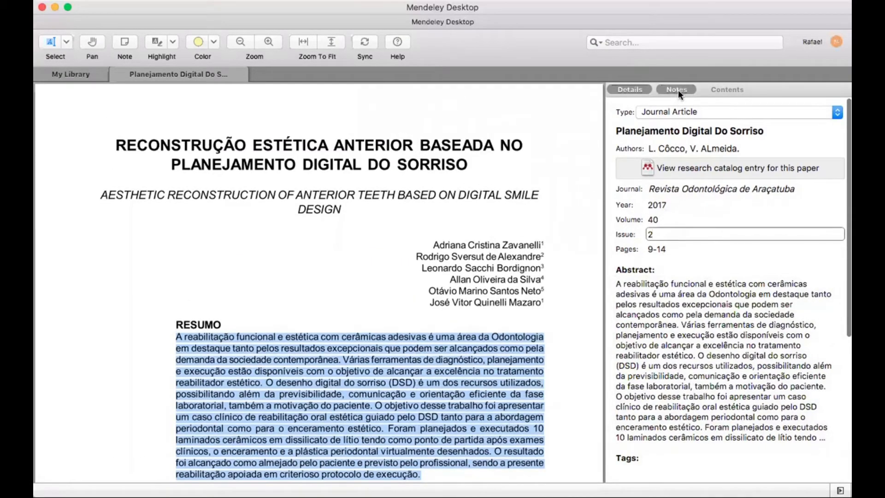
# Close the Planejamento PDF, preview the 2015 composite resin veneer case report, then close it too
pyautogui.click(116, 74)
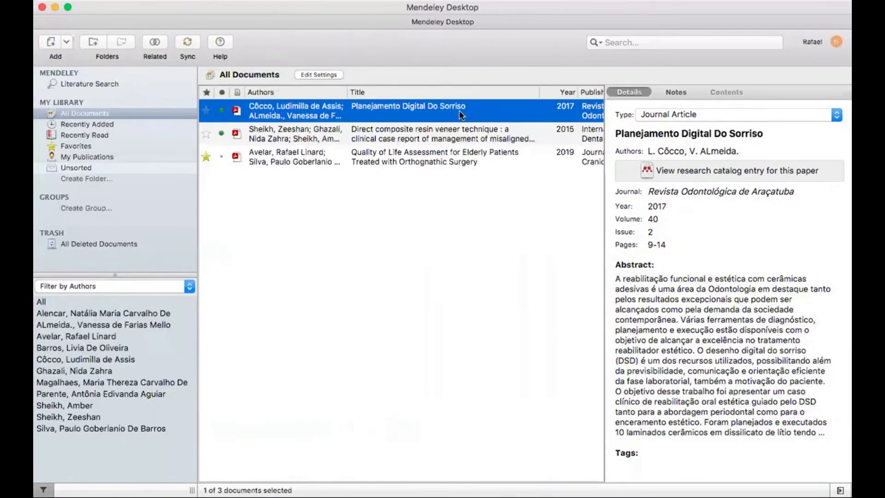
pyautogui.click(446, 135)
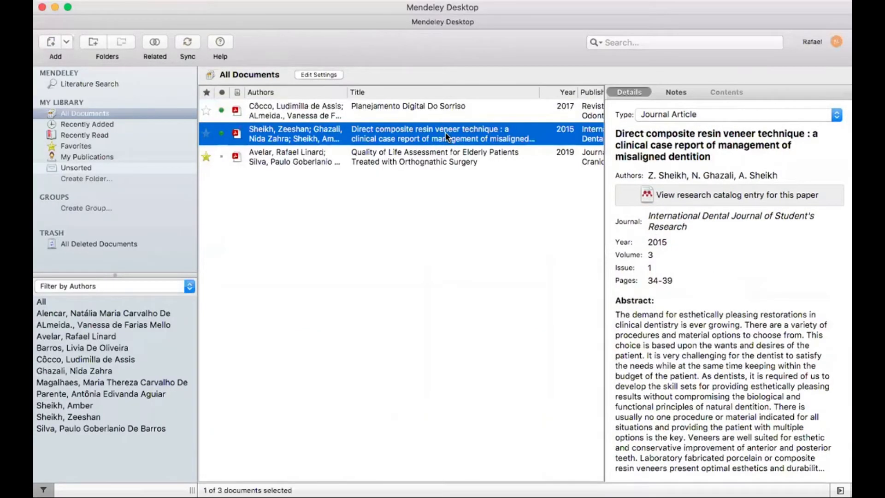
pyautogui.doubleClick(444, 132)
pyautogui.scroll(-10, 352, 346)
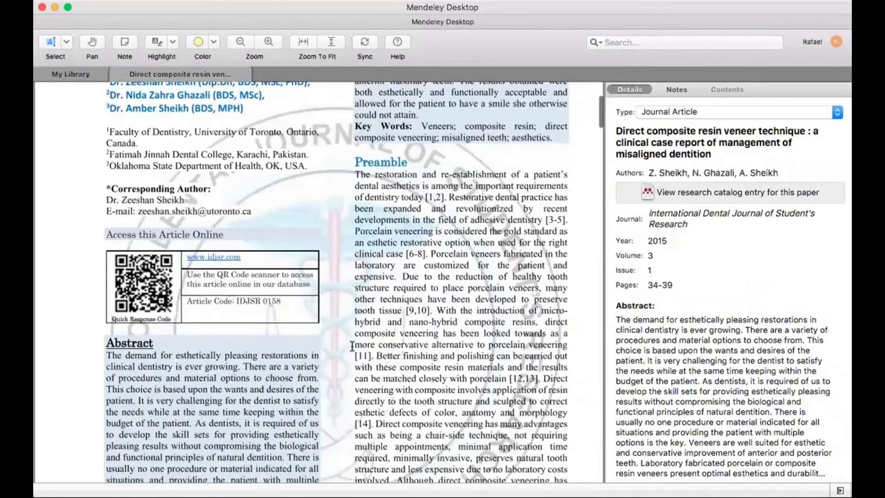
pyautogui.scroll(-5, 352, 347)
pyautogui.scroll(15, 141, 113)
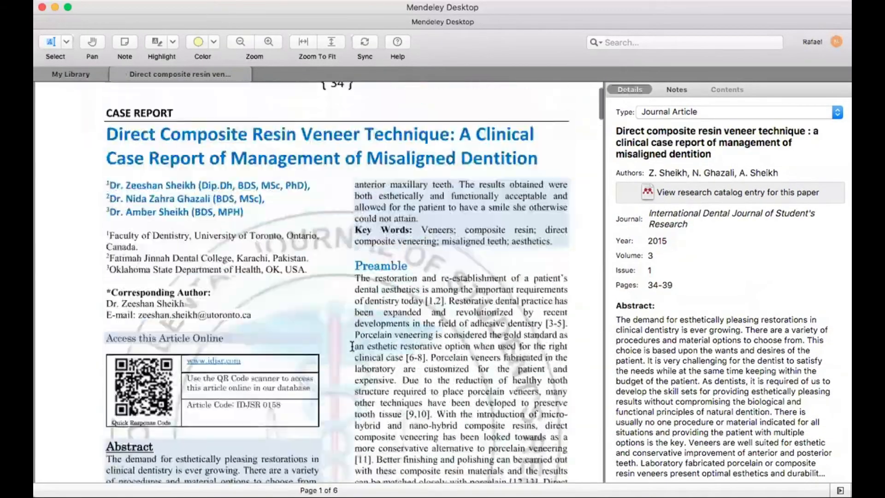
pyautogui.click(116, 75)
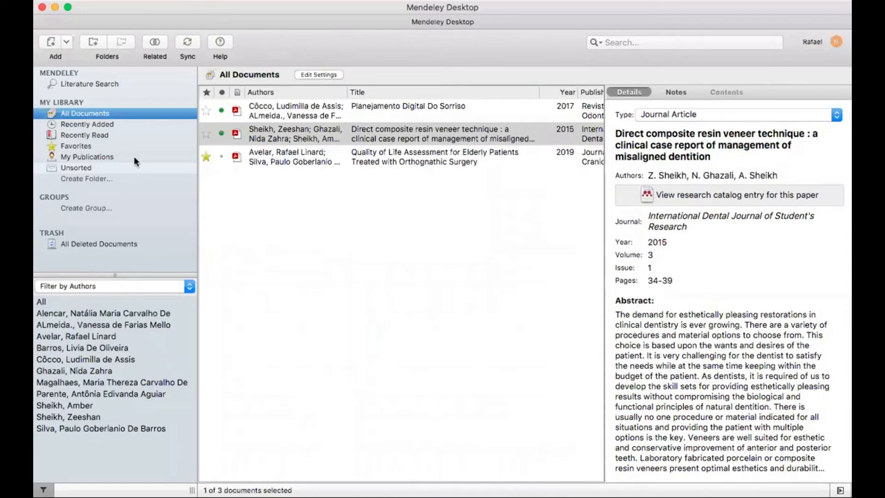
pyautogui.click(222, 155)
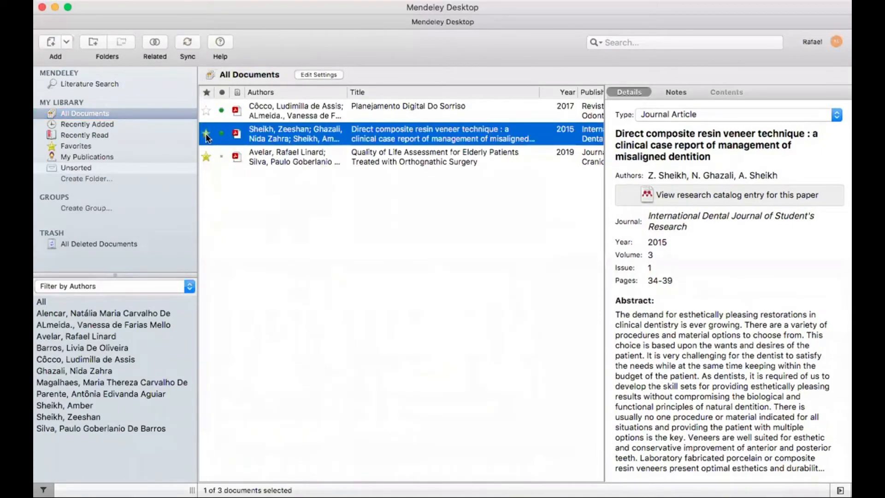
# Create a library folder named 'Protese'
pyautogui.click(95, 180)
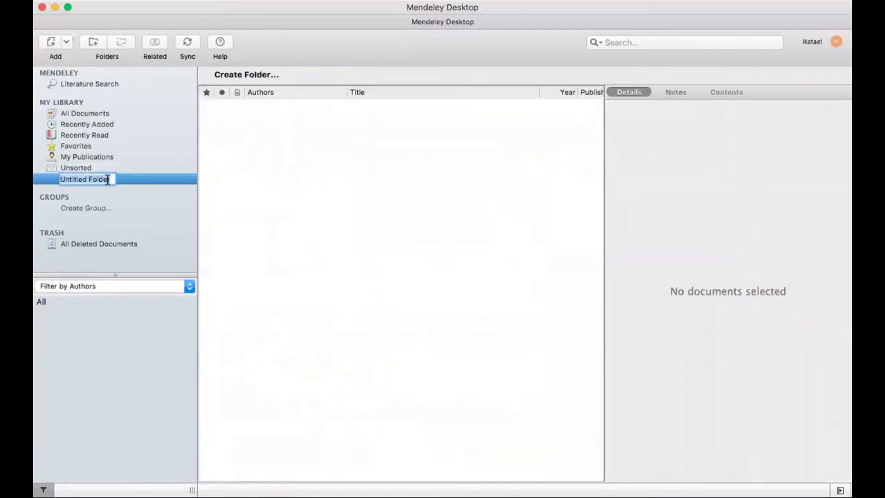
pyautogui.write('Protese')
pyautogui.press('Return')
# Add a second folder named 'Corticoides' and go back to All Documents
pyautogui.click(102, 189)
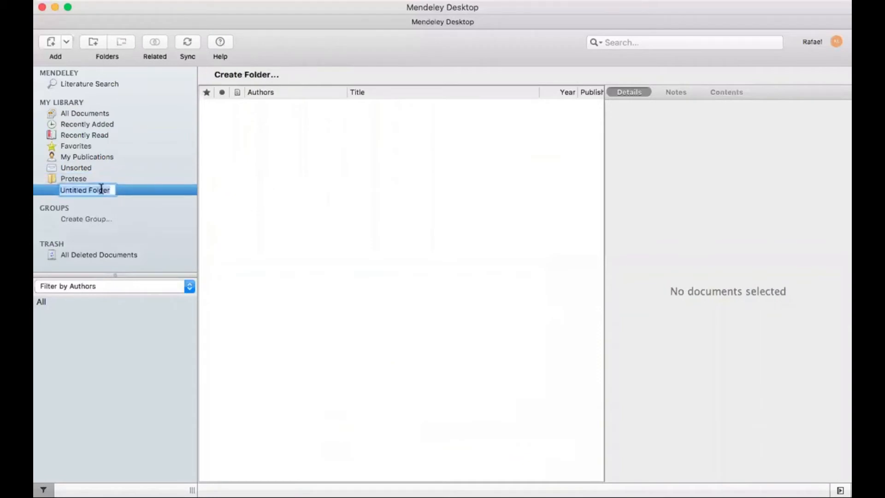
pyautogui.write('d')
pyautogui.press('BackSpace')
pyautogui.write('Corticoides')
pyautogui.press('Return')
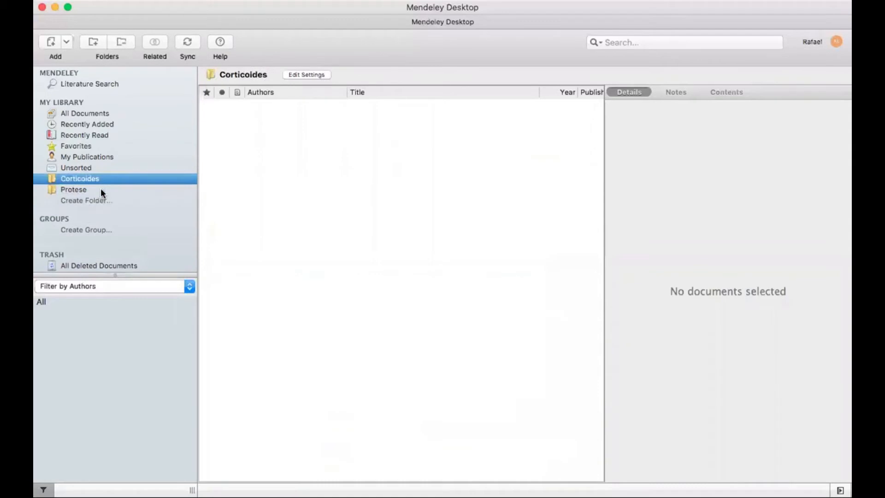
pyautogui.click(103, 116)
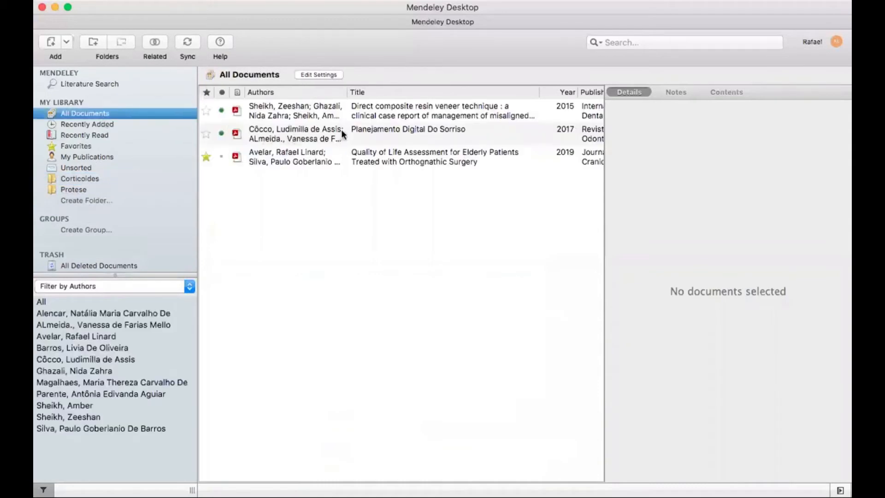
# File the Direct composite resin veneer article under Protese and check the Protese and Corticoides folders
pyautogui.click(411, 109)
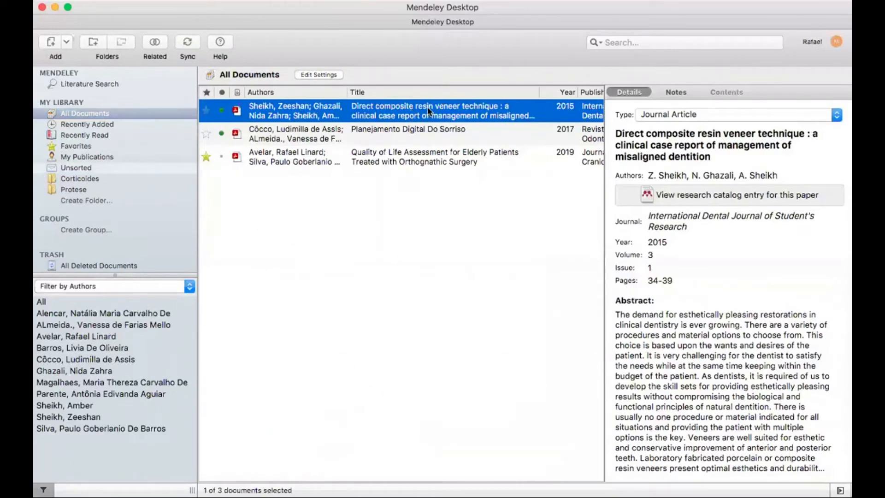
pyautogui.moveTo(426, 109); pyautogui.dragTo(81, 189)
pyautogui.moveTo(314, 157); pyautogui.dragTo(83, 176)
pyautogui.click(80, 177)
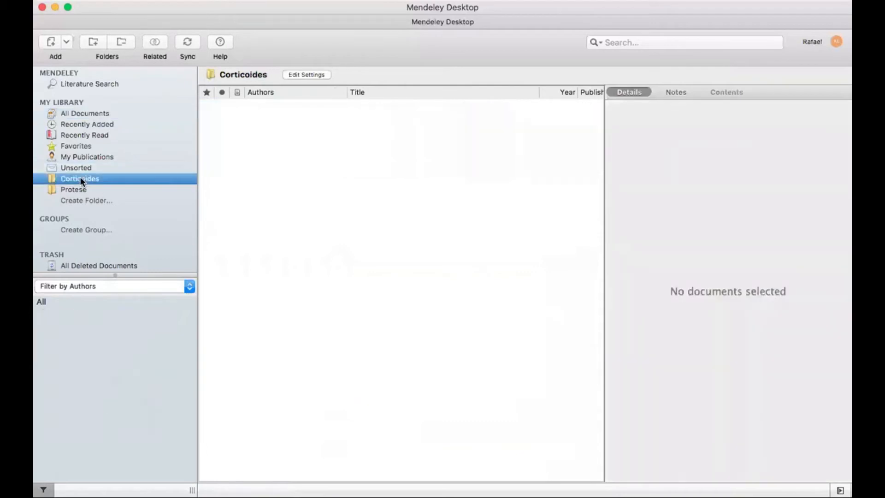
pyautogui.click(80, 191)
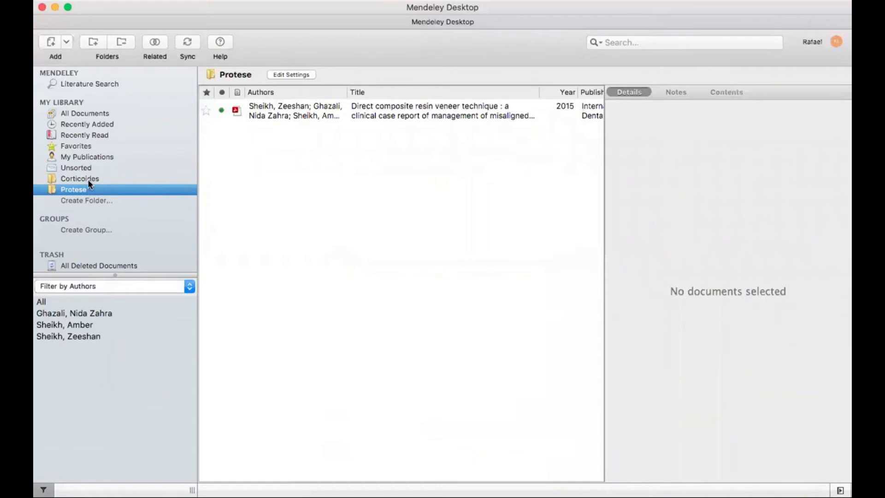
pyautogui.click(89, 180)
# Add the Quality of Life Assessment article to Corticoides, confirm it there, and return to All Documents
pyautogui.click(97, 116)
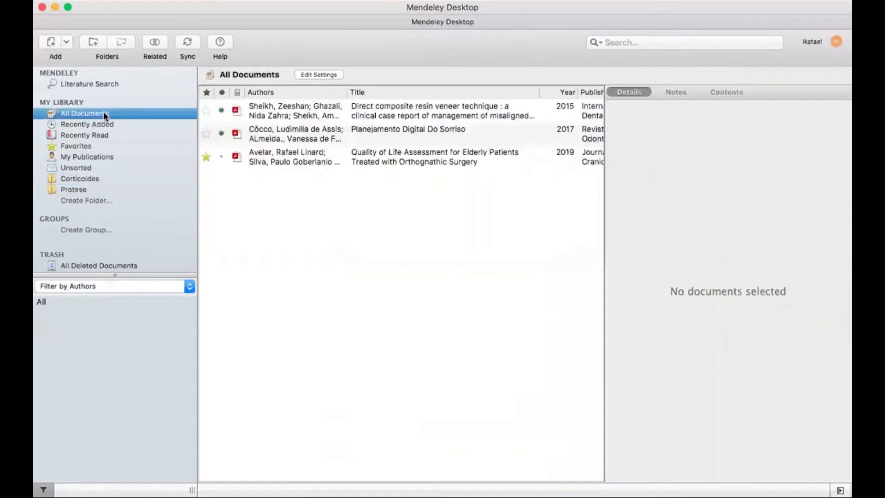
pyautogui.click(317, 159)
pyautogui.moveTo(305, 155); pyautogui.dragTo(88, 179)
pyautogui.click(77, 179)
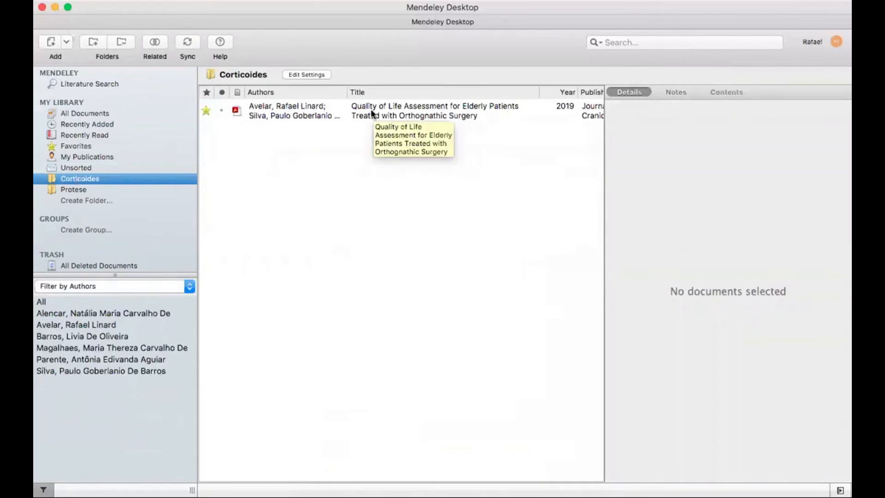
pyautogui.click(325, 108)
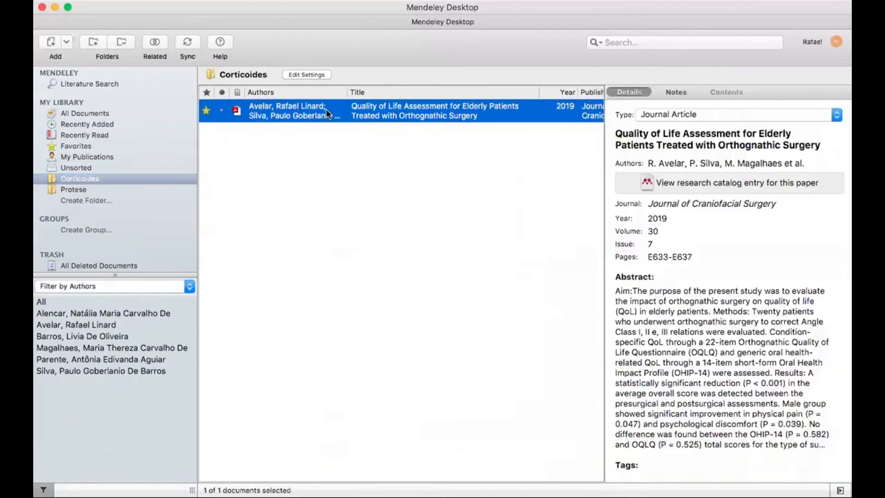
pyautogui.click(98, 113)
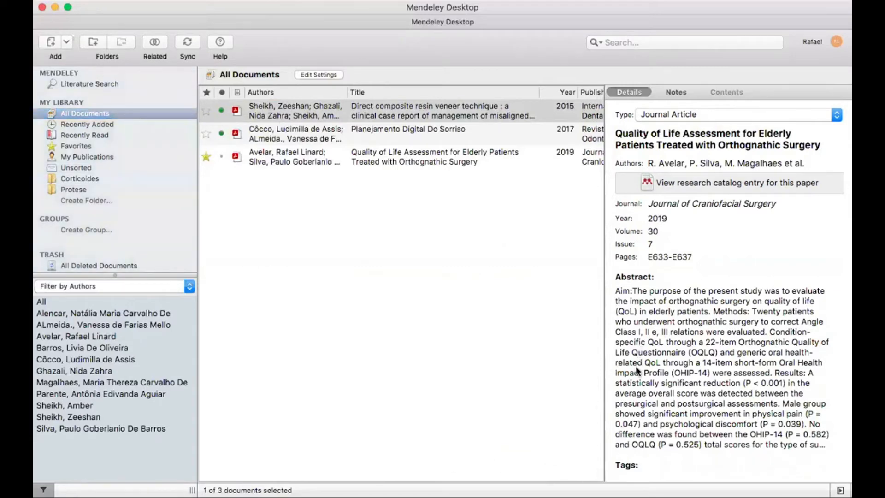
pyautogui.click(393, 388)
pyautogui.click(316, 109)
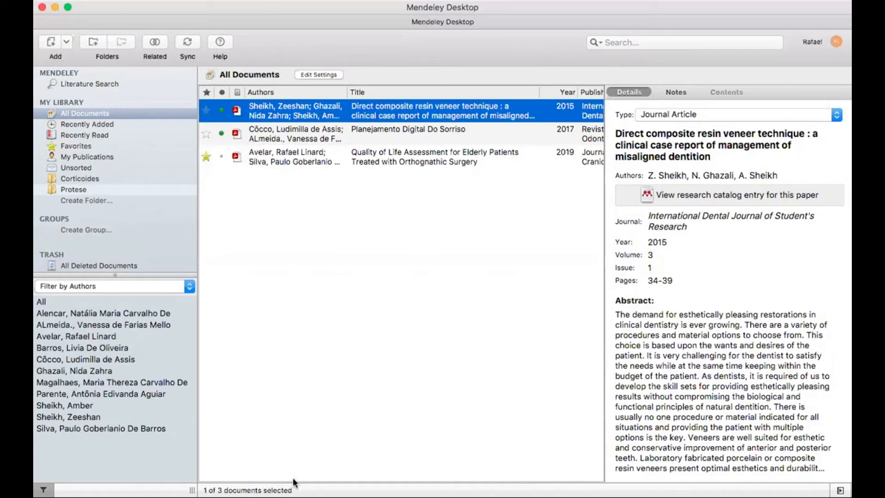
pyautogui.click(575, 458)
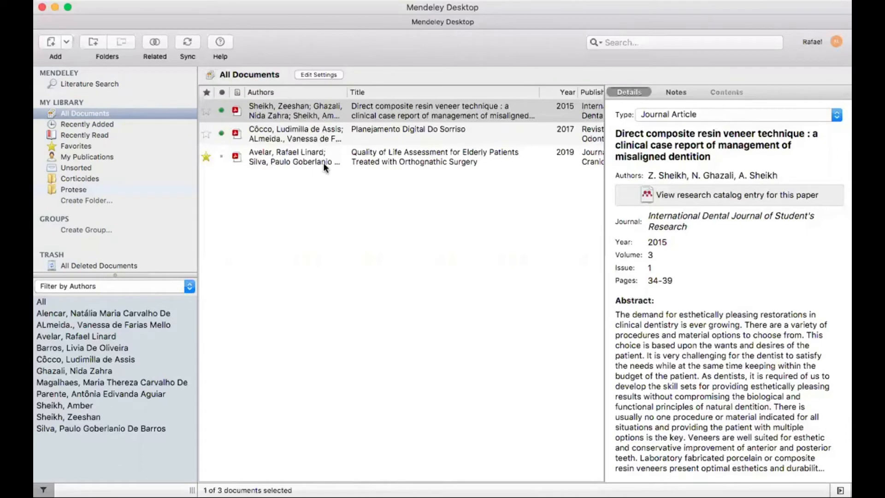
# Sync the Mendeley library, uploading its three PDFs to the online account
pyautogui.click(188, 43)
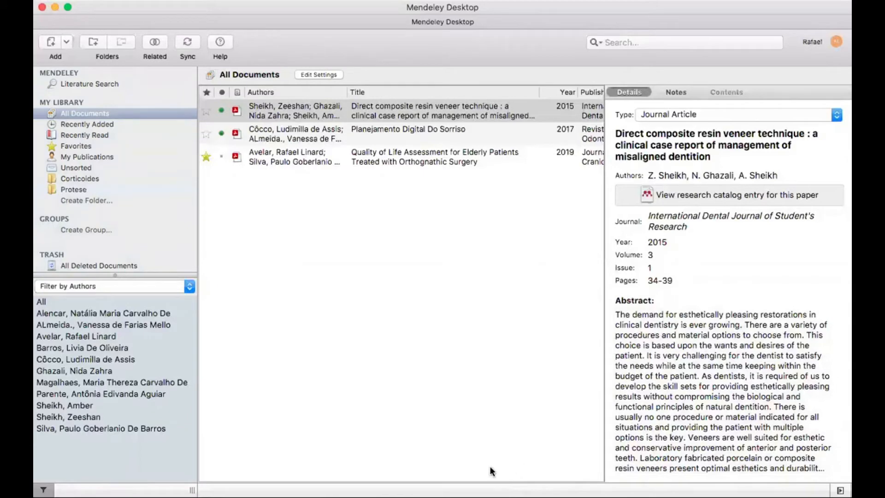
# Open the Quality of Life, Planejamento Digital Do Sorriso and composite resin veneer PDFs in separate tabs
pyautogui.doubleClick(295, 158)
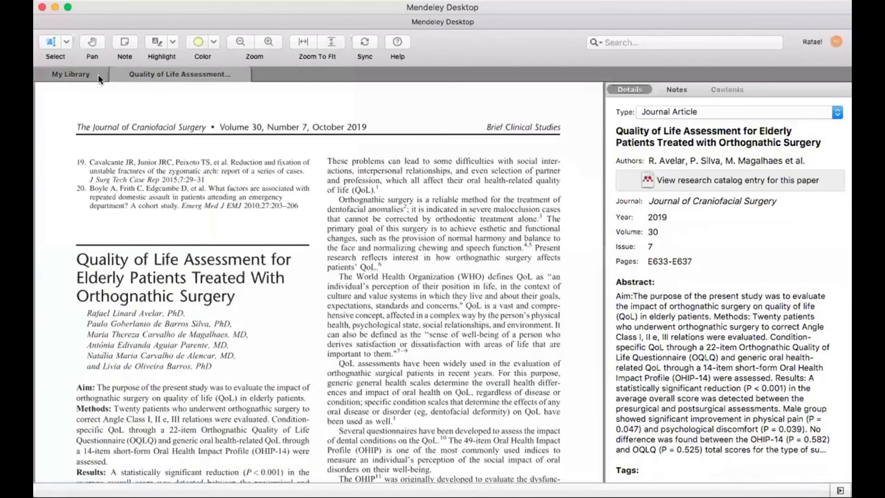
pyautogui.click(74, 75)
pyautogui.doubleClick(411, 144)
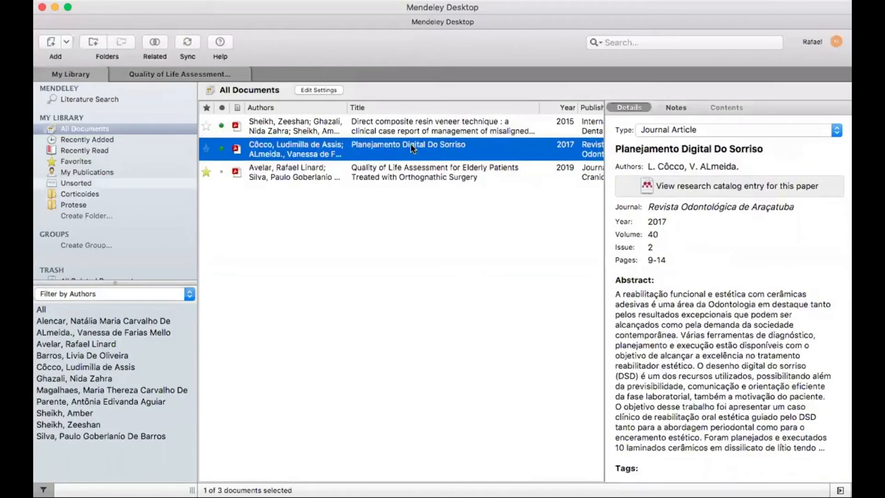
pyautogui.click(77, 74)
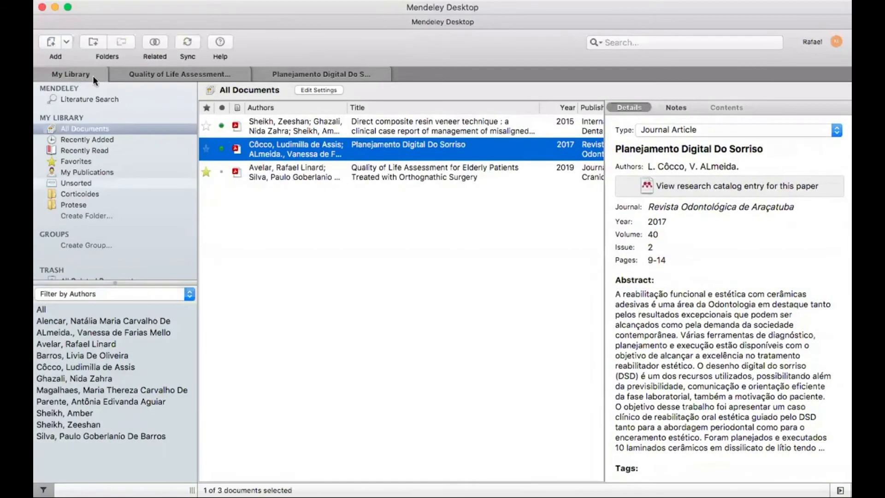
pyautogui.doubleClick(371, 127)
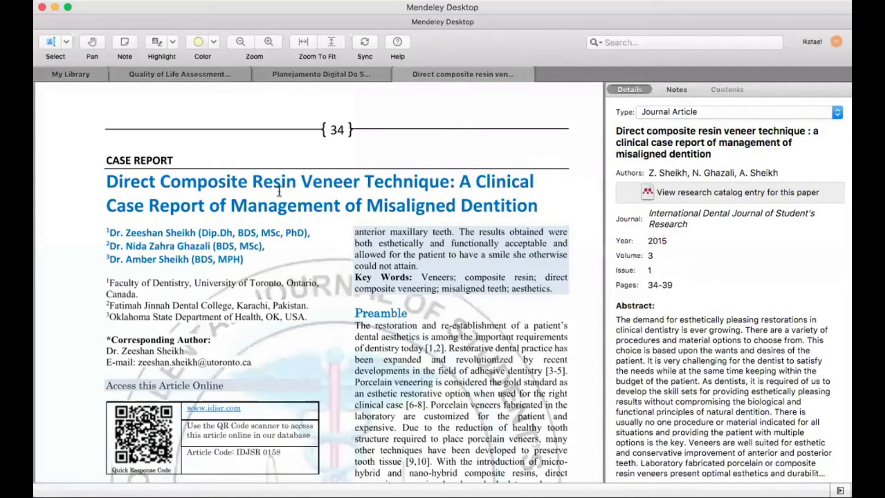
pyautogui.click(181, 72)
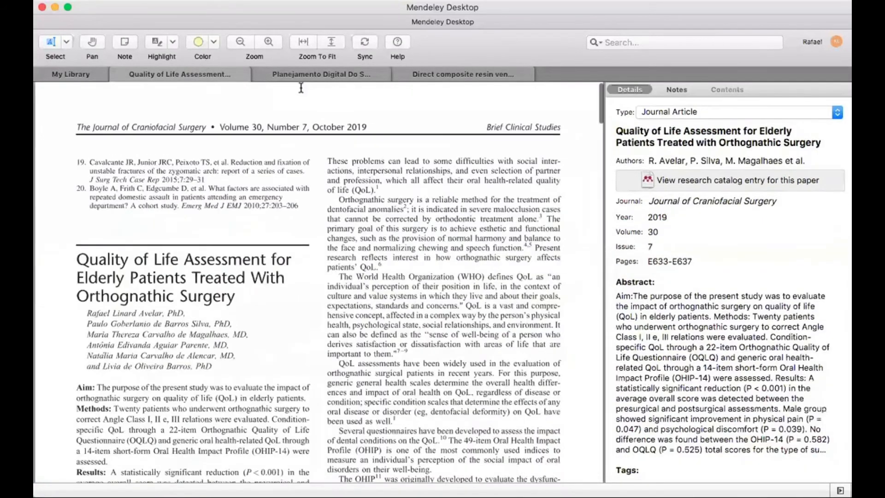
pyautogui.click(317, 76)
pyautogui.click(458, 74)
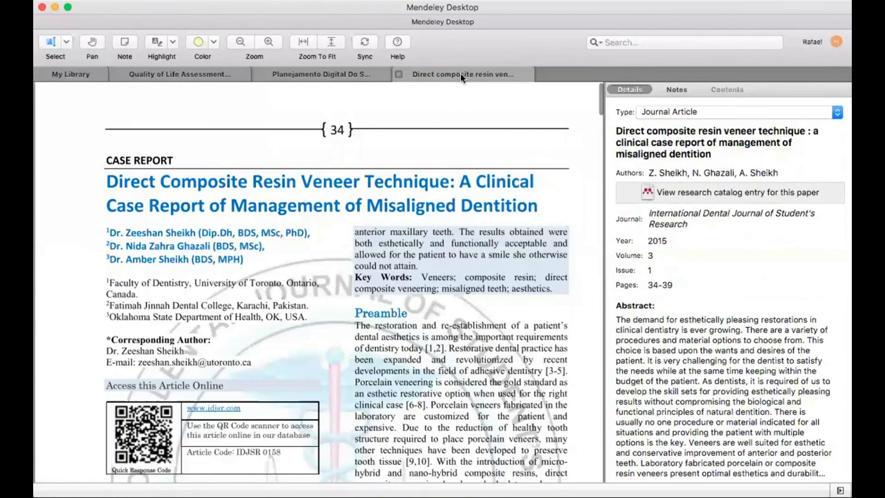
pyautogui.click(195, 76)
pyautogui.scroll(-5, 302, 309)
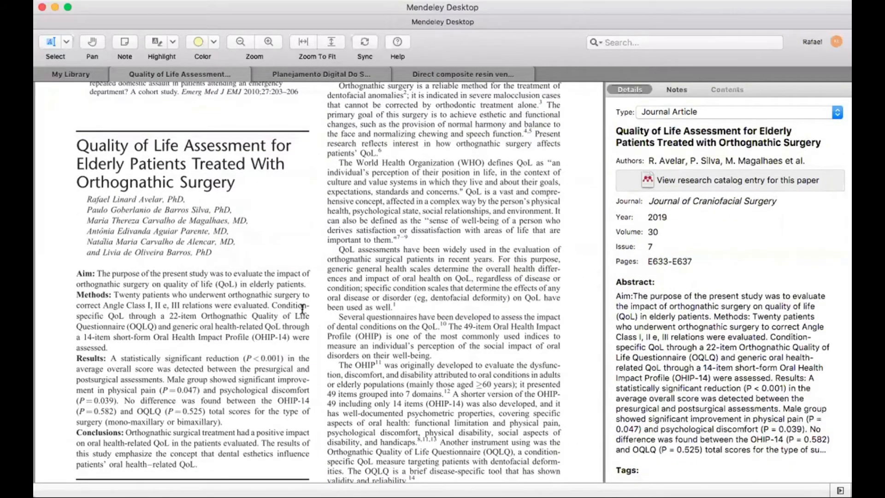
pyautogui.scroll(4, 425, 221)
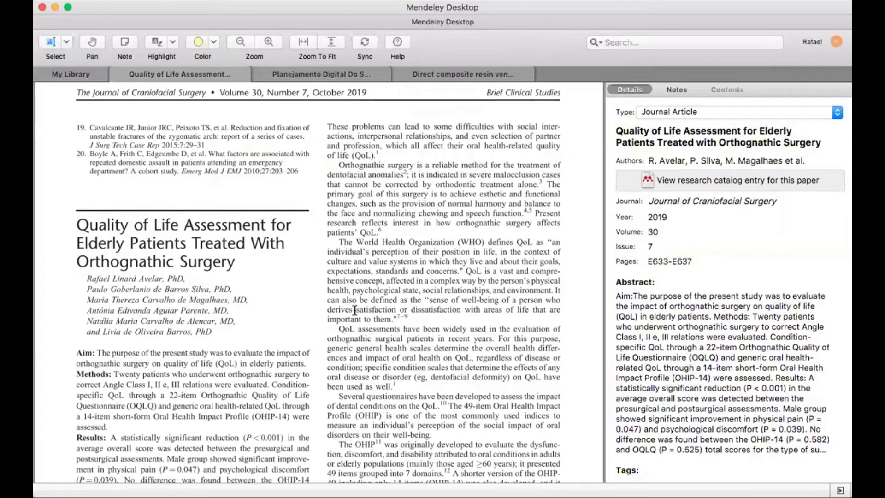
pyautogui.scroll(-3, 355, 310)
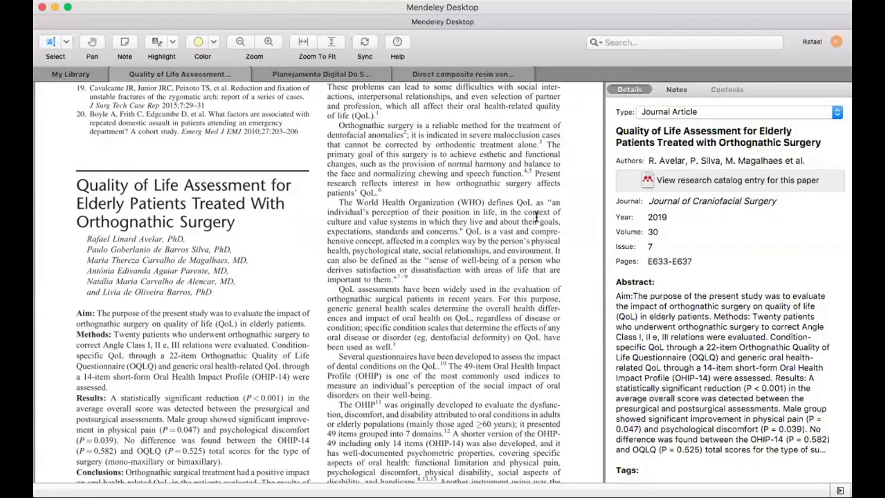
# Select the World Health Organization paragraph and highlight it in yellow
pyautogui.moveTo(339, 201); pyautogui.dragTo(392, 279)
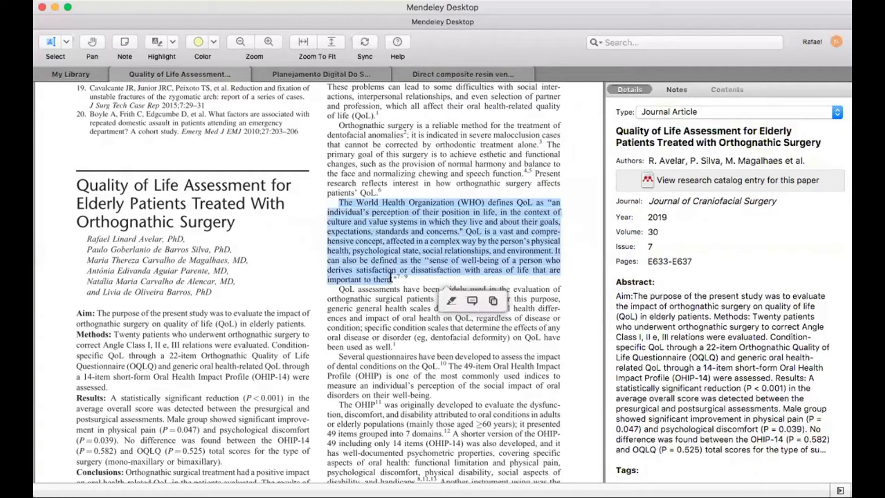
pyautogui.click(174, 42)
pyautogui.click(173, 43)
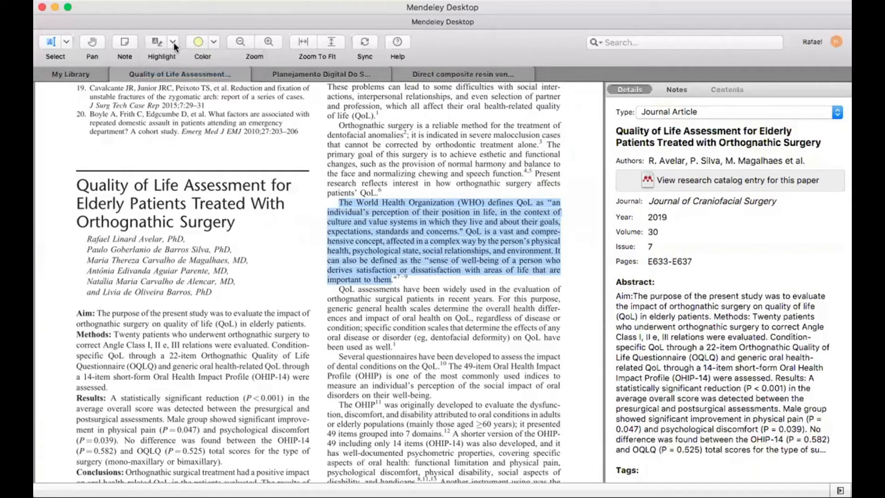
pyautogui.click(160, 43)
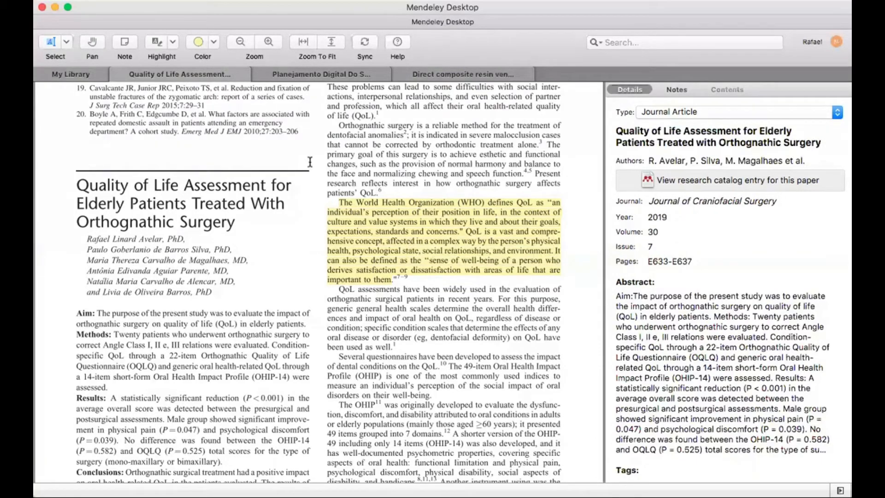
# Switch to Highlight Rectangle mode and draw a rectangle highlight over the WHO paragraph
pyautogui.click(173, 43)
pyautogui.click(223, 67)
pyautogui.moveTo(391, 282); pyautogui.dragTo(335, 197)
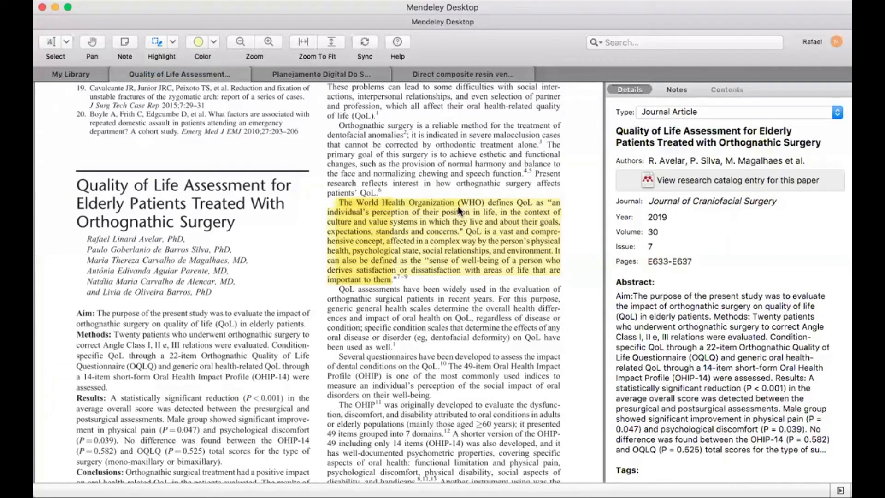
pyautogui.click(172, 42)
pyautogui.click(193, 71)
pyautogui.moveTo(501, 221); pyautogui.dragTo(562, 287)
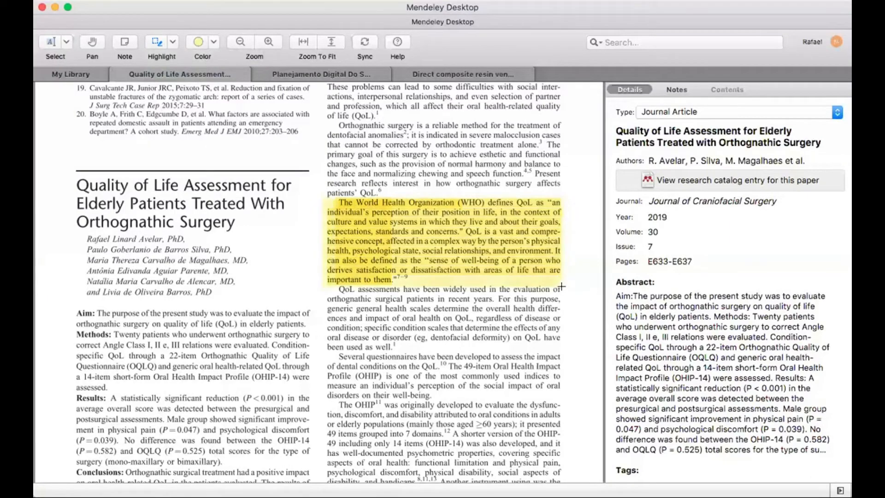
pyautogui.click(174, 43)
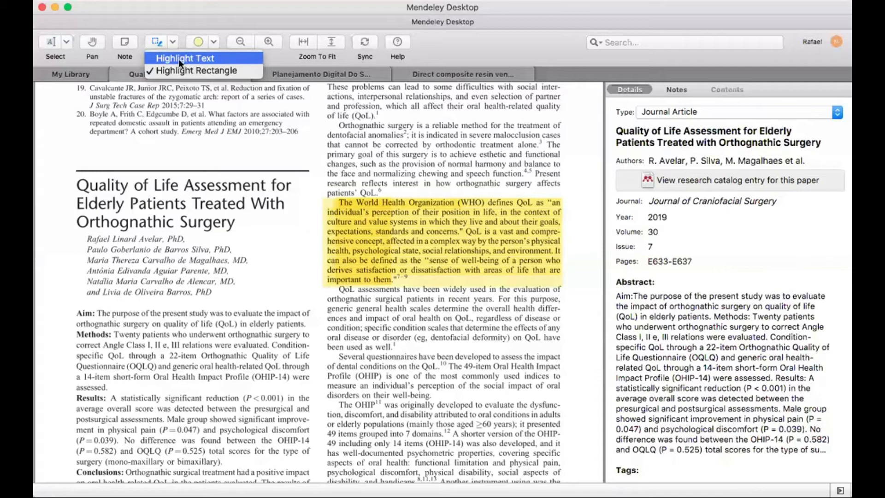
# Dismiss the highlighting modes dropdown over the PDF page
pyautogui.click(485, 179)
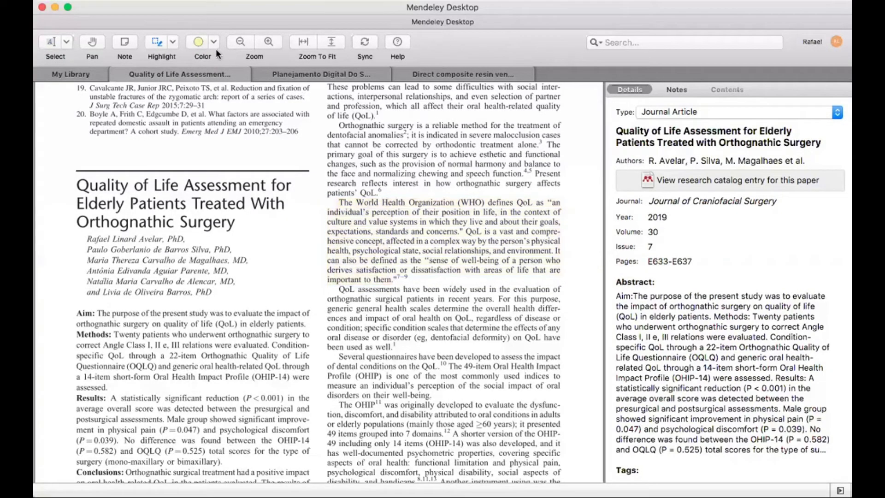
# Add a blue sticky note beside the WHO paragraph reading 'esta parte do artigo eu vou colocar na minha dissertação......'
pyautogui.click(125, 42)
pyautogui.click(337, 203)
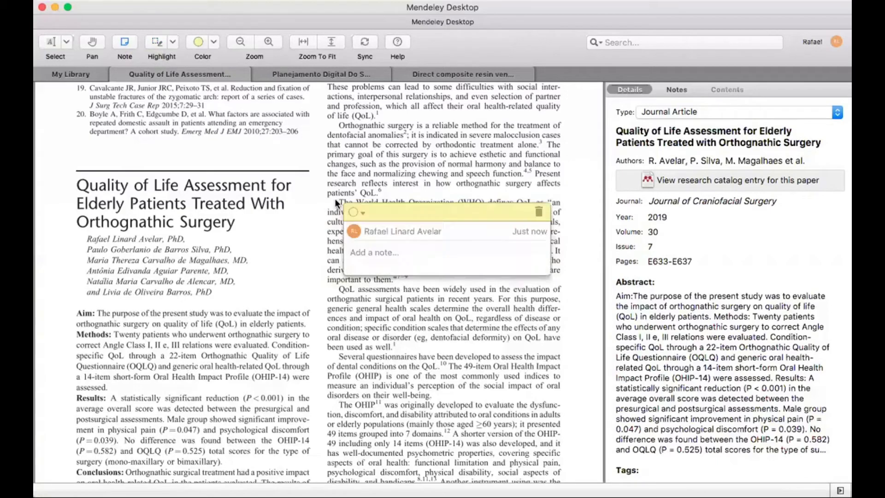
pyautogui.moveTo(426, 206); pyautogui.dragTo(350, 296)
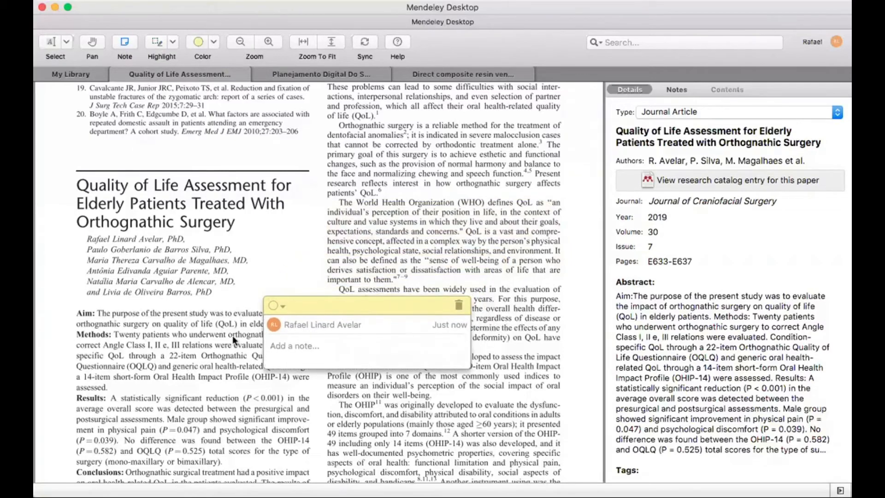
pyautogui.write('esta parte do artigo eu vou col')
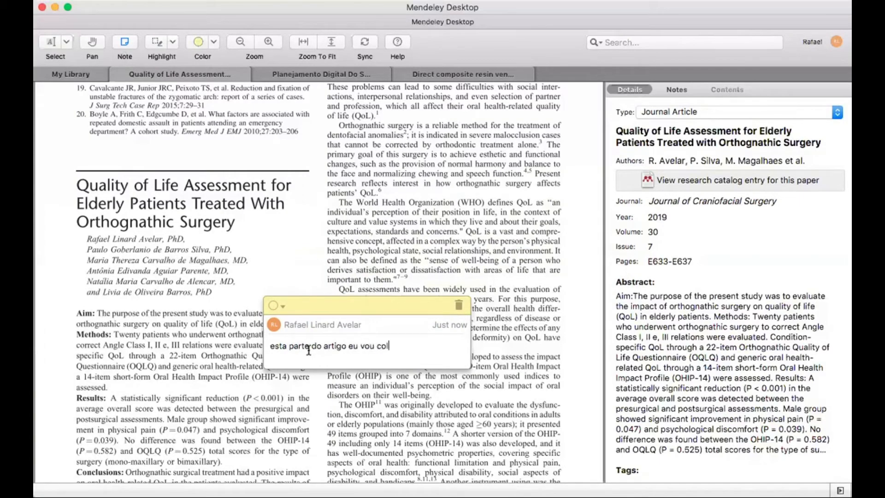
pyautogui.write('ocar na minha dis')
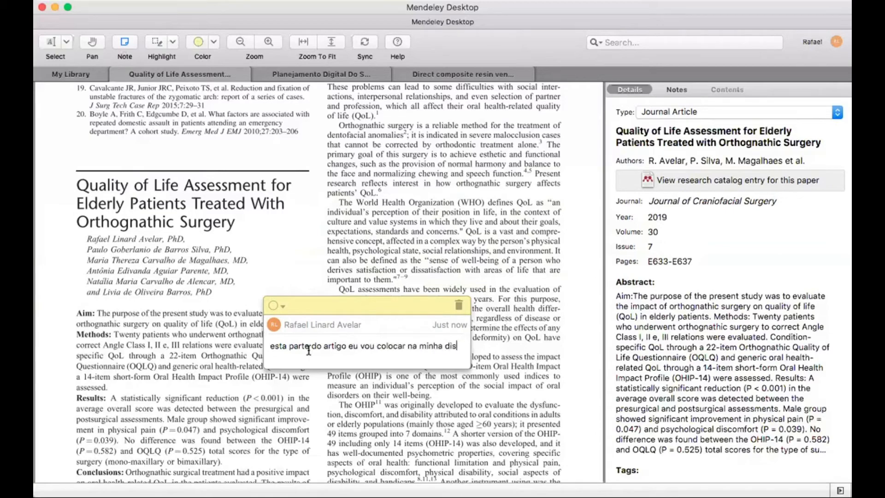
pyautogui.write('sertação......')
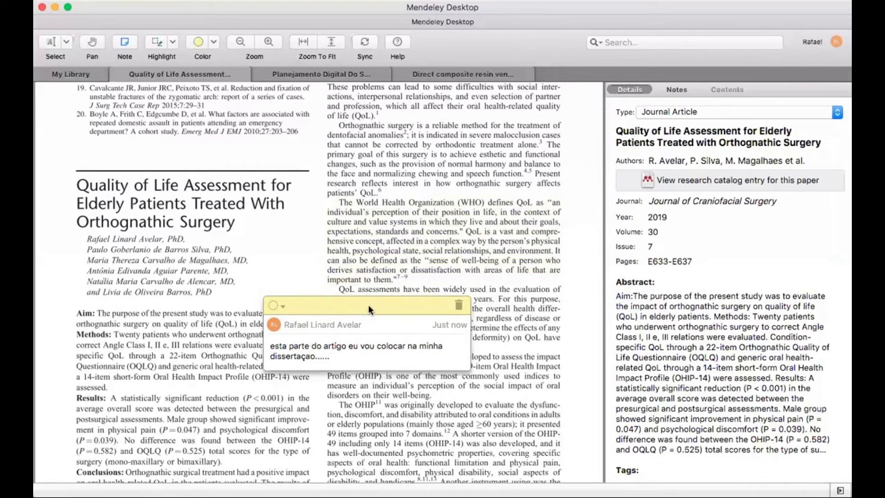
pyautogui.moveTo(367, 302); pyautogui.dragTo(446, 318)
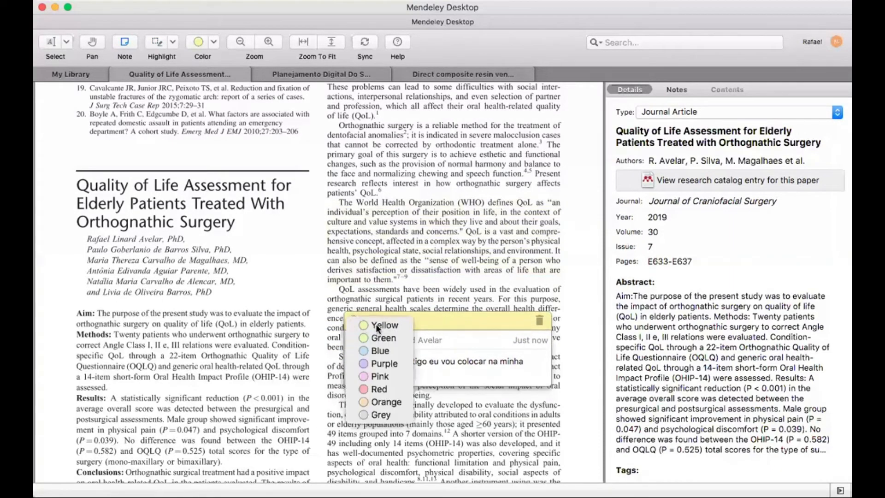
pyautogui.click(385, 350)
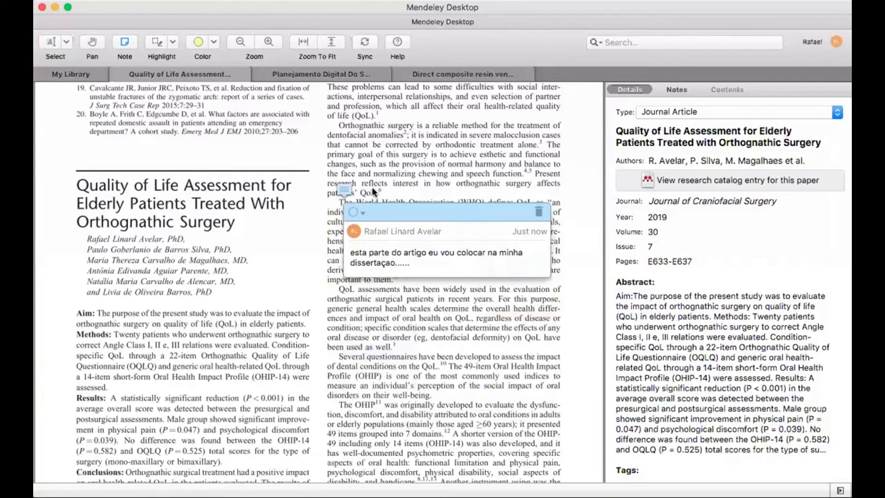
pyautogui.click(347, 192)
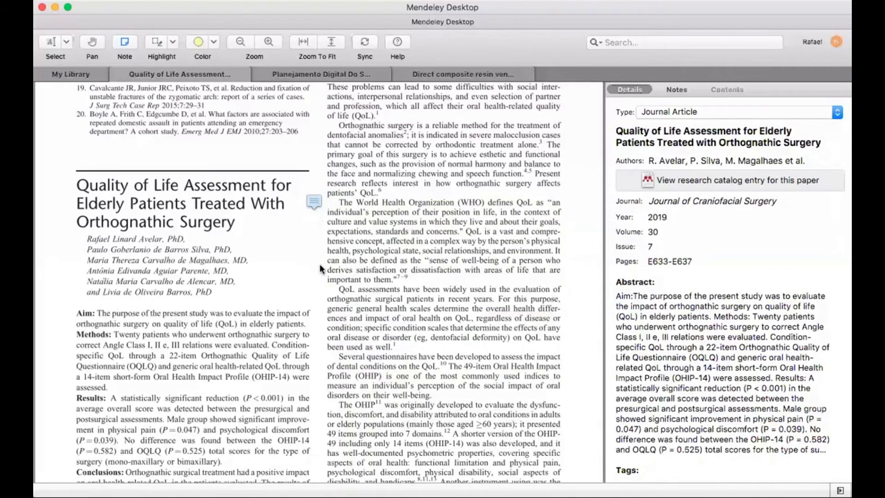
# Set the highlight colour to Blue and highlight the WHO paragraph text
pyautogui.click(217, 43)
pyautogui.click(222, 83)
pyautogui.click(212, 40)
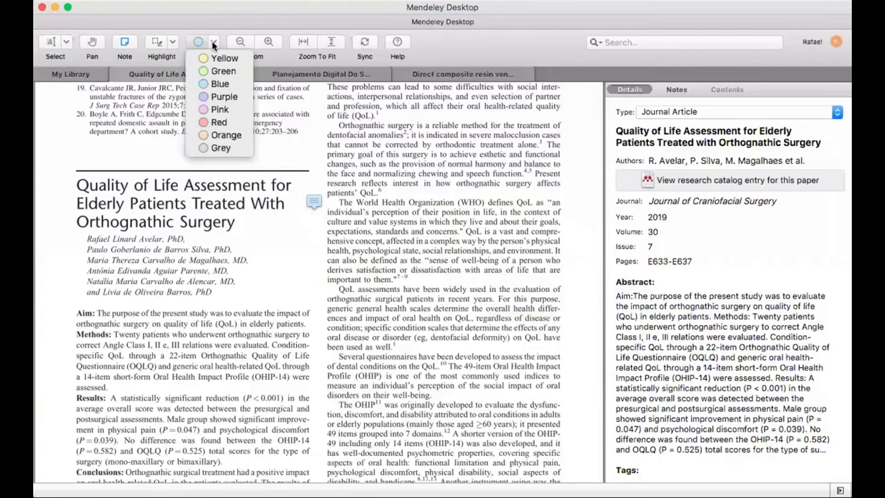
pyautogui.click(212, 41)
pyautogui.click(172, 42)
pyautogui.click(186, 56)
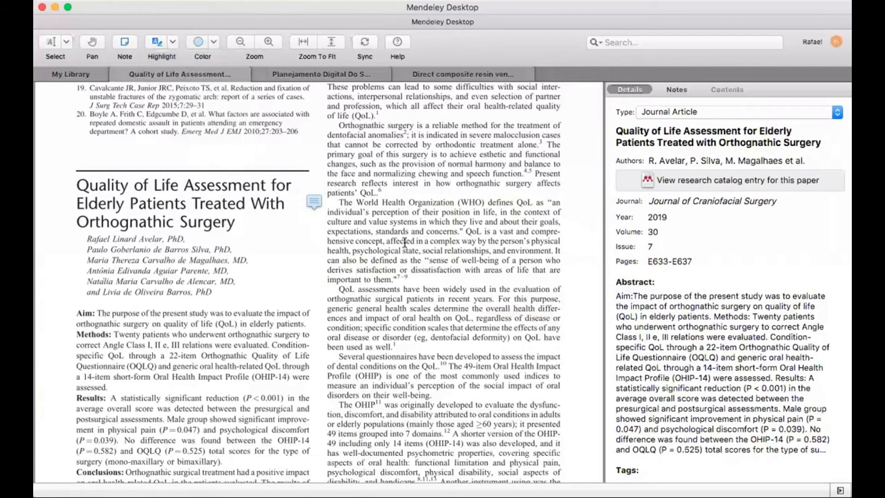
pyautogui.moveTo(338, 202)
pyautogui.mouseDown()
pyautogui.moveTo(418, 239)
pyautogui.moveTo(392, 279)
pyautogui.moveTo(517, 280)
pyautogui.mouseUp()
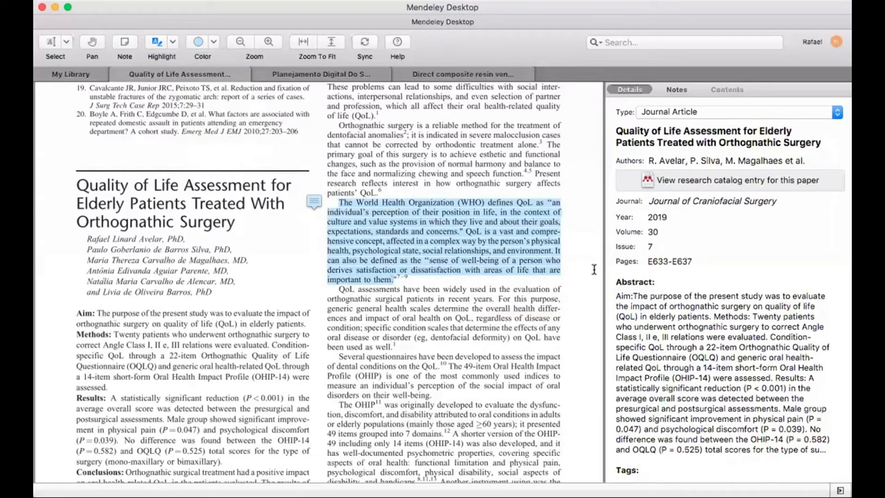
# Reread the sticky note, then bring up the Direct composite resin veneer article
pyautogui.click(313, 203)
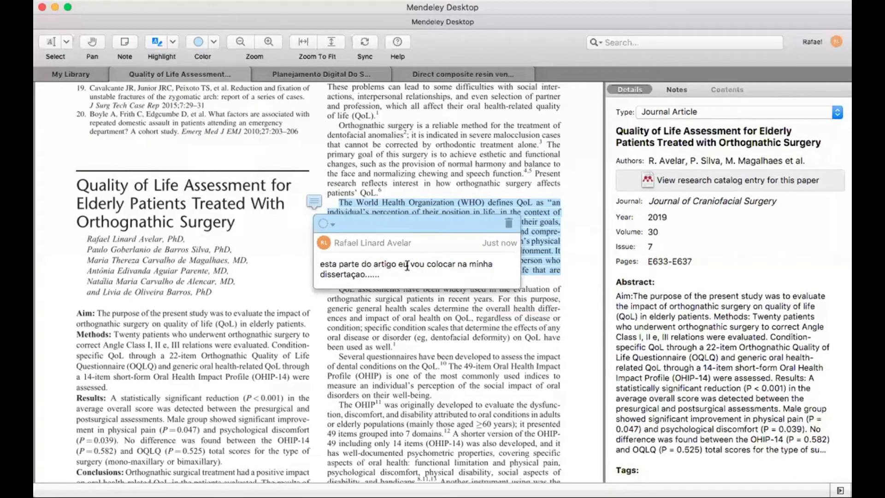
pyautogui.click(303, 248)
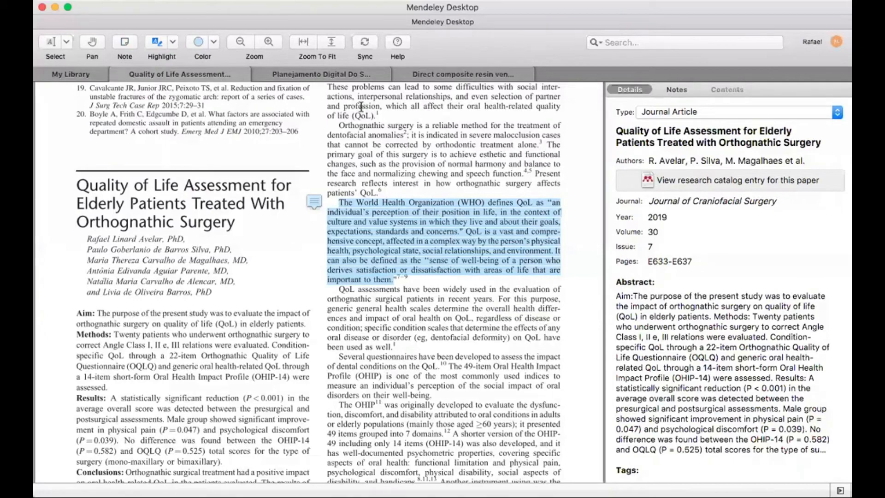
pyautogui.click(444, 73)
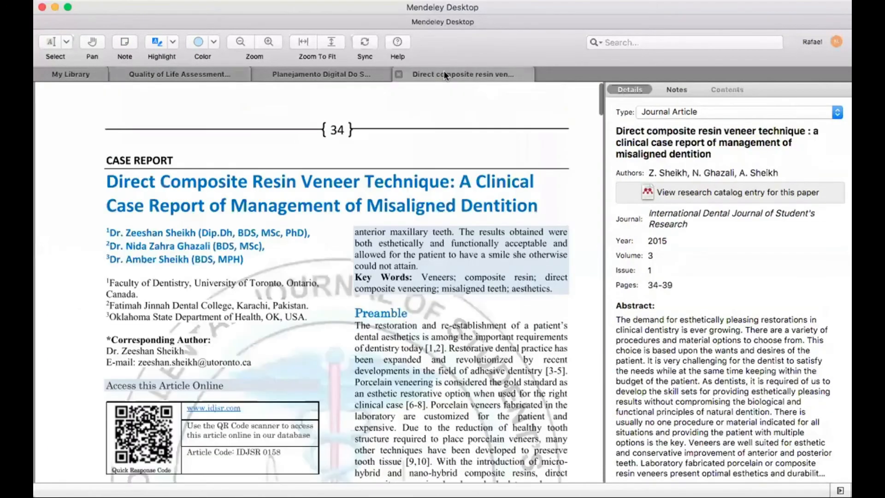
# Close all three article tabs, select Planejamento Digital Do Sorriso, and open the Create group form
pyautogui.click(399, 74)
pyautogui.click(258, 75)
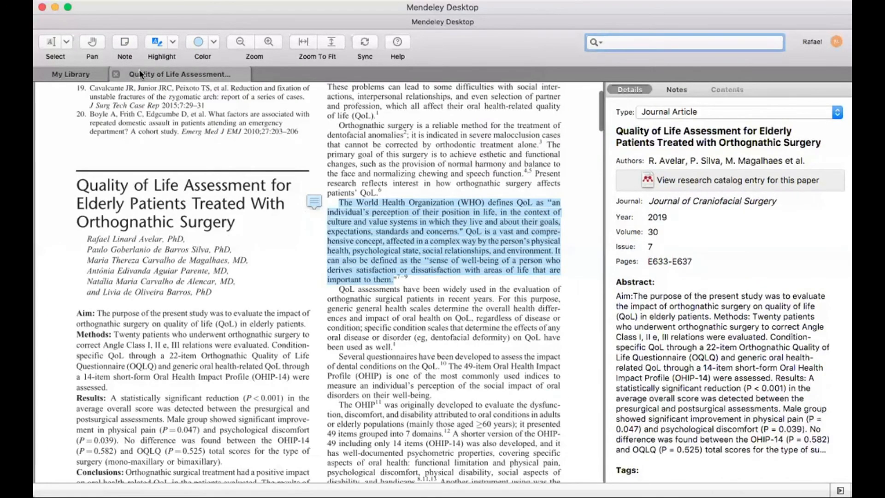
pyautogui.click(115, 72)
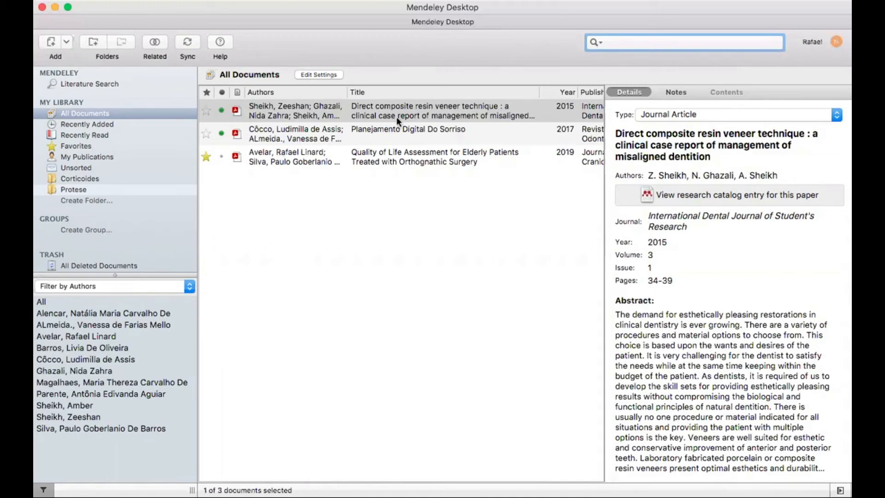
pyautogui.click(428, 131)
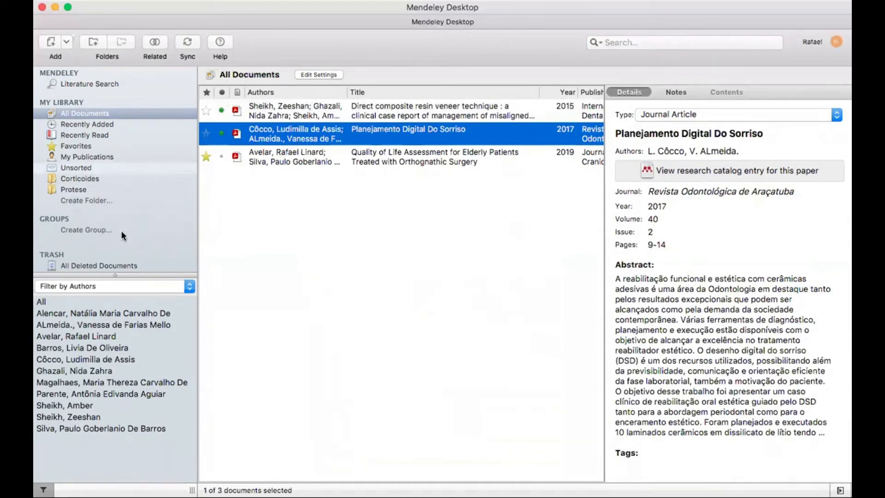
pyautogui.click(101, 231)
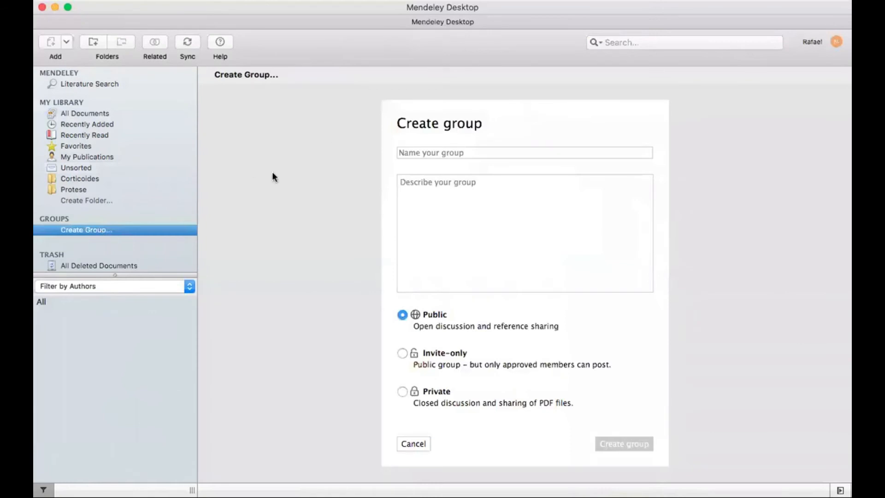
# Name the group 'Dissertaçao Roque' with description 'Grupo pesquisa sobre alteração genética'
pyautogui.click(468, 153)
pyautogui.write('Dis')
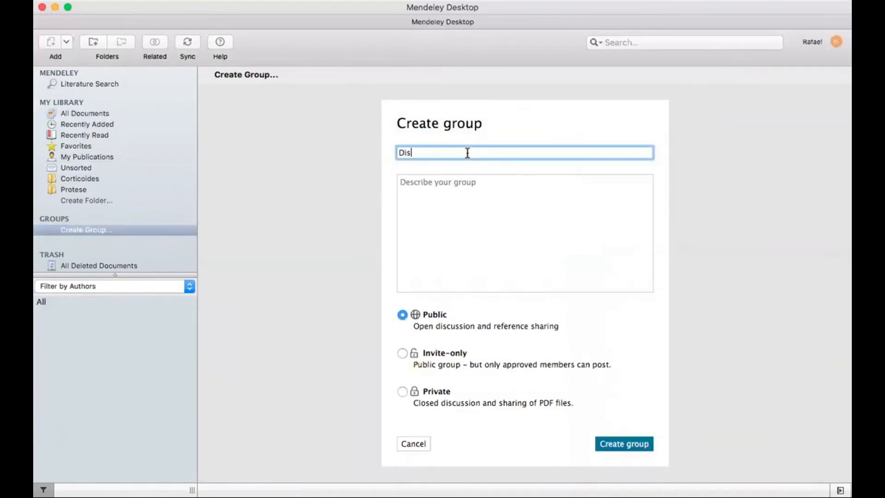
pyautogui.write('sertaçao Roque')
pyautogui.click(463, 180)
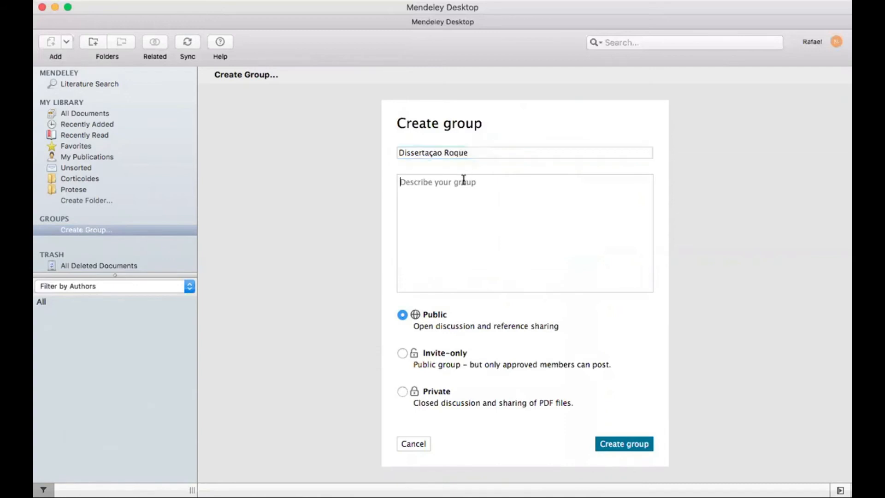
pyautogui.write('Grupo pesquisa sobre')
pyautogui.write('alteraçao genética')
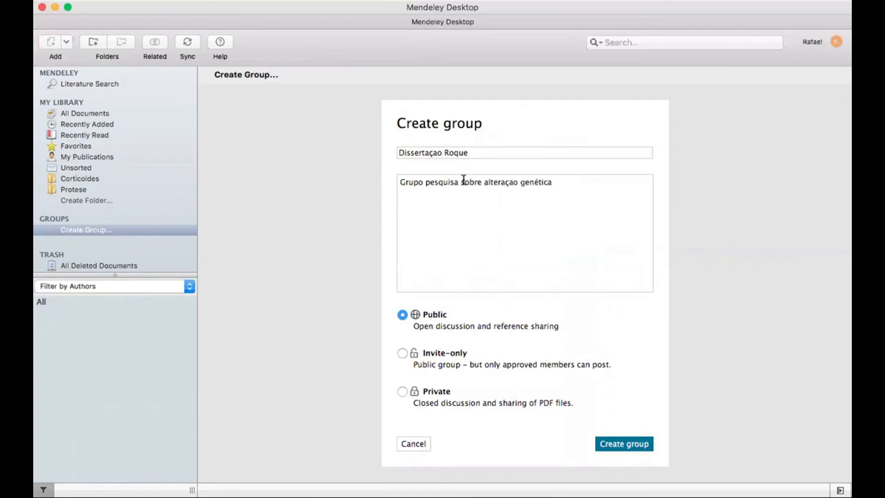
pyautogui.click(513, 183)
pyautogui.press('BackSpace')
pyautogui.write('ão')
pyautogui.press('BackSpace')
# Make the group invite-only, create it, and send an invitation to a member's e-mail address
pyautogui.click(402, 354)
pyautogui.click(626, 443)
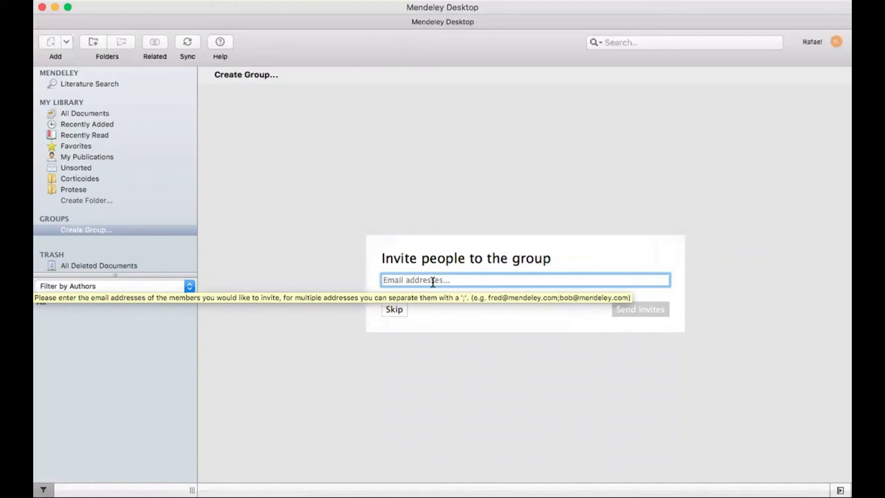
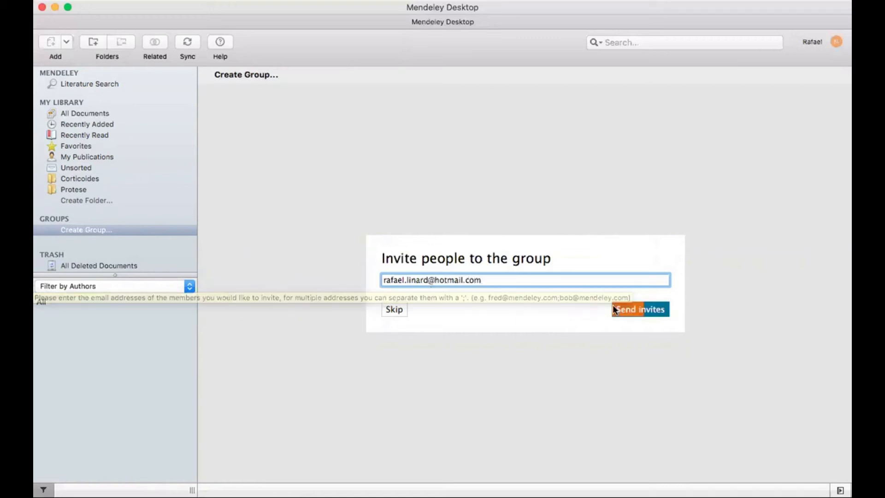
pyautogui.click(626, 310)
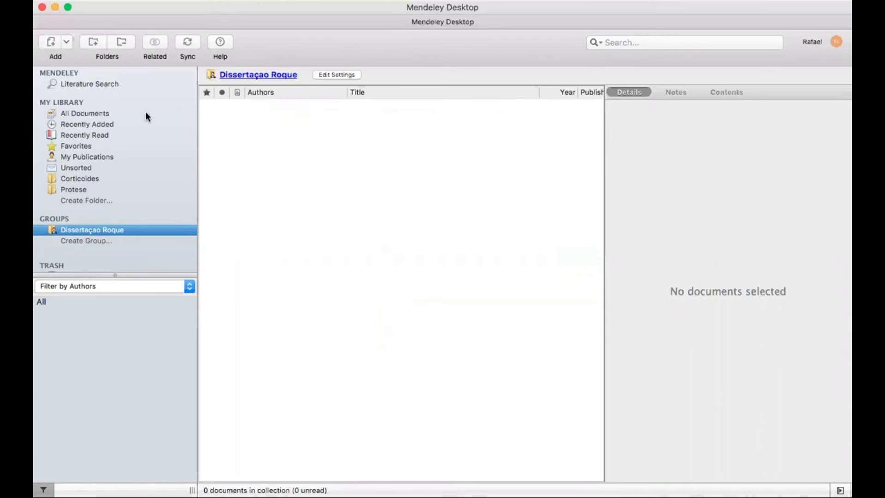
# Add the orthognathic surgery quality-of-life article to Dissertaçao Roque and check the group's contents
pyautogui.click(94, 113)
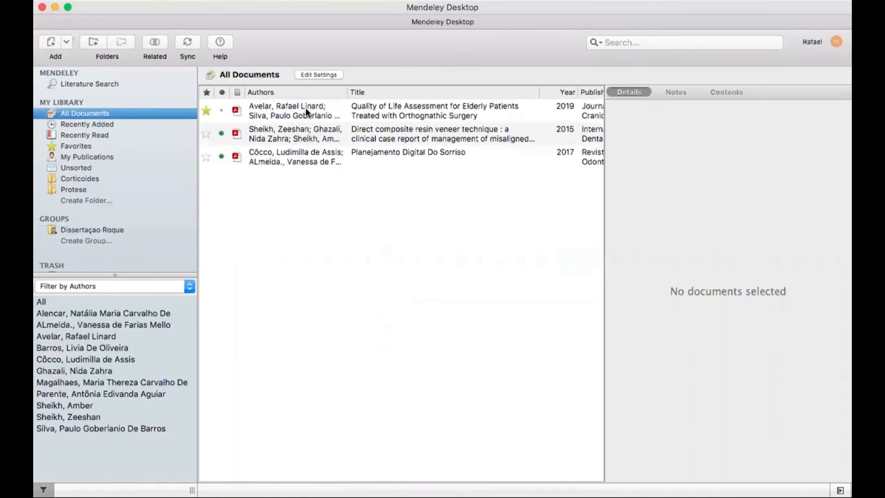
pyautogui.click(305, 107)
pyautogui.moveTo(315, 116); pyautogui.dragTo(88, 231)
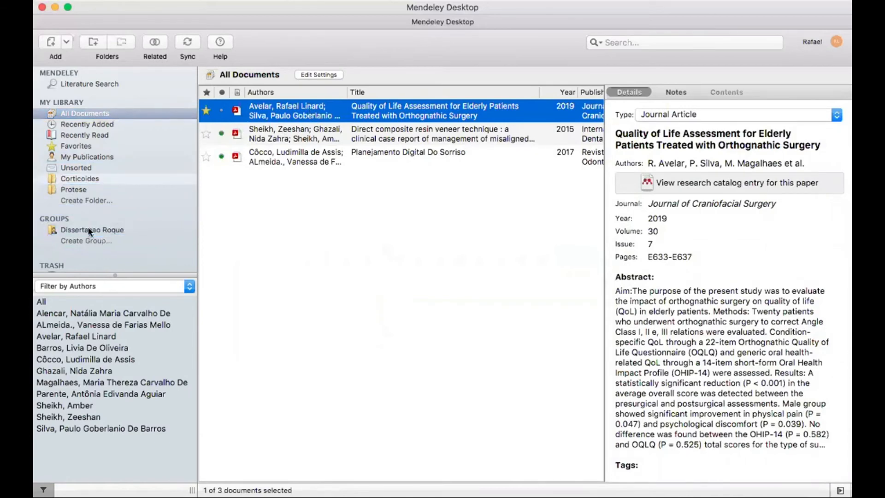
pyautogui.click(89, 231)
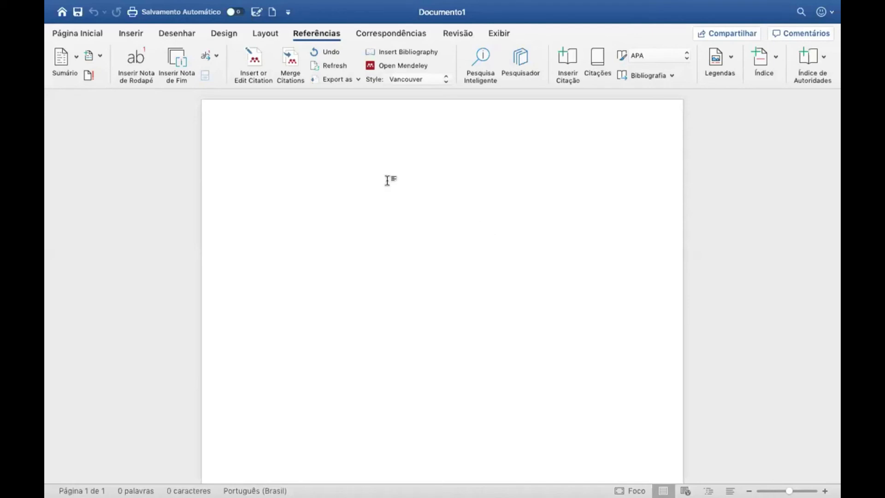
# Show the Página Inicial (Home) ribbon options for the blank Documento1
pyautogui.click(92, 34)
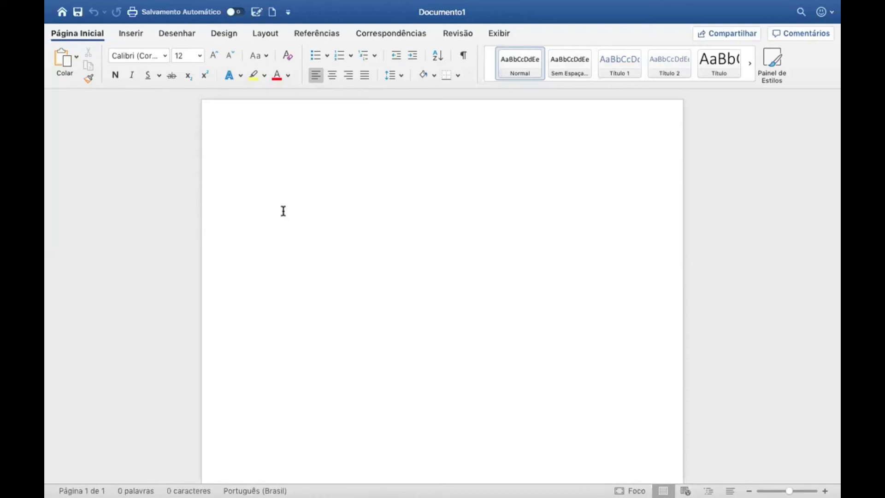
# Type a placeholder line of a's, b's and c's, then a second line of d's and e's
pyautogui.write('a')
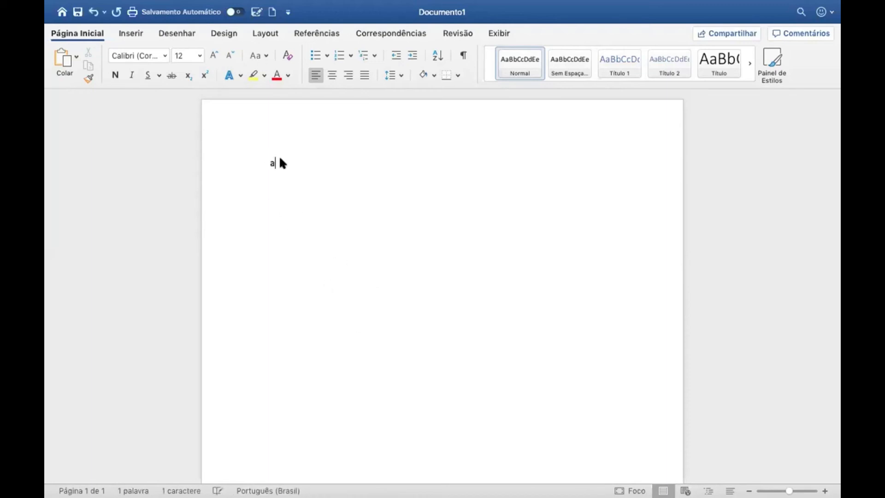
pyautogui.write('aaaa')
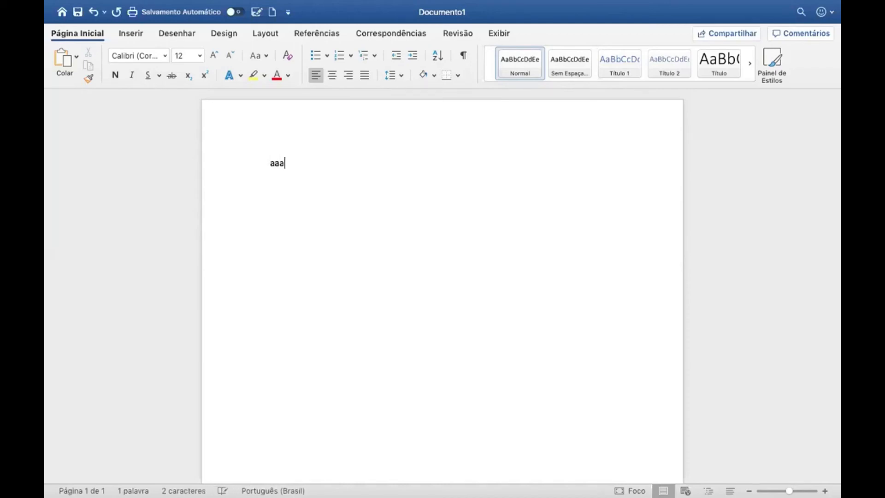
pyautogui.write('aaaaaaaaaaaaaaaaaaaaa')
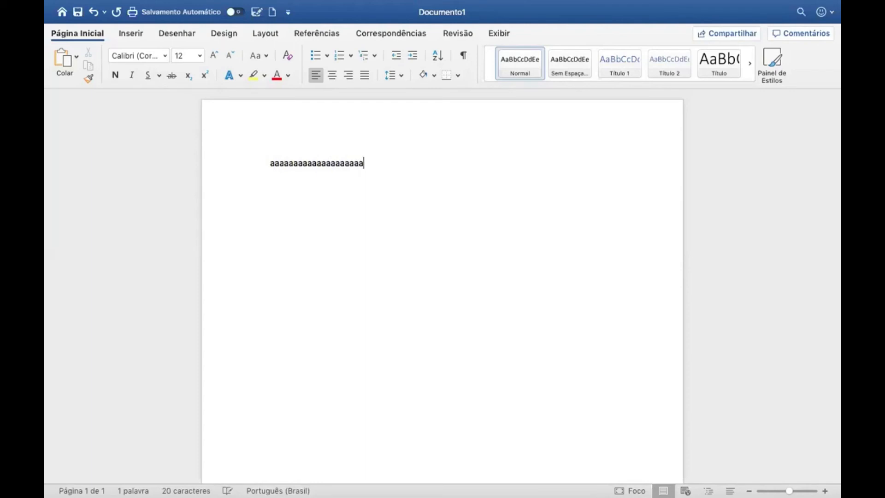
pyautogui.write('aaaa, bbbb')
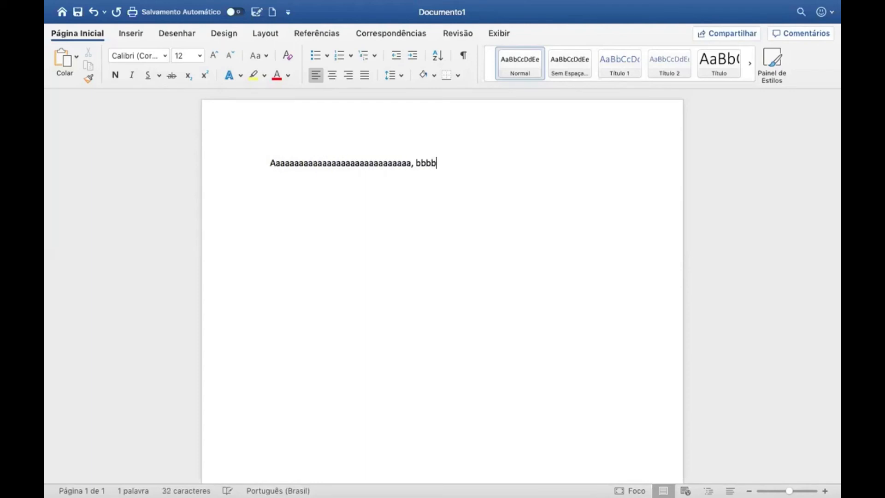
pyautogui.write('bbbbbbbbbbbbbbb')
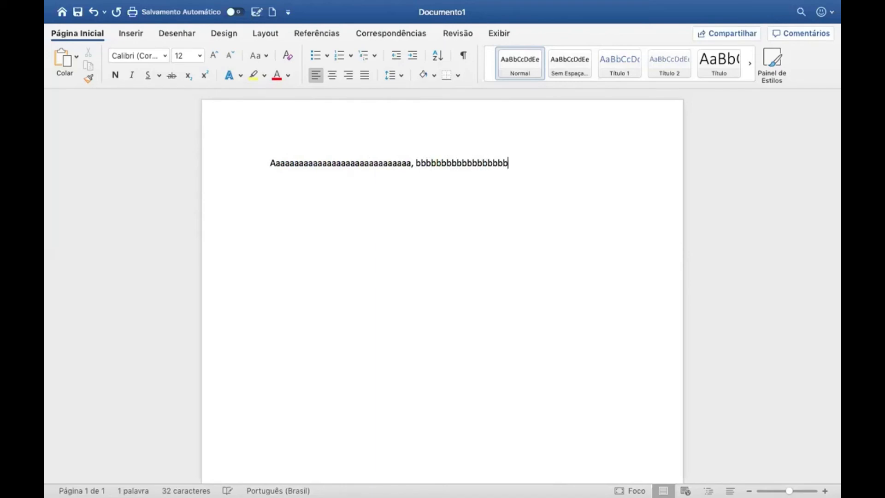
pyautogui.write('bb, cccc')
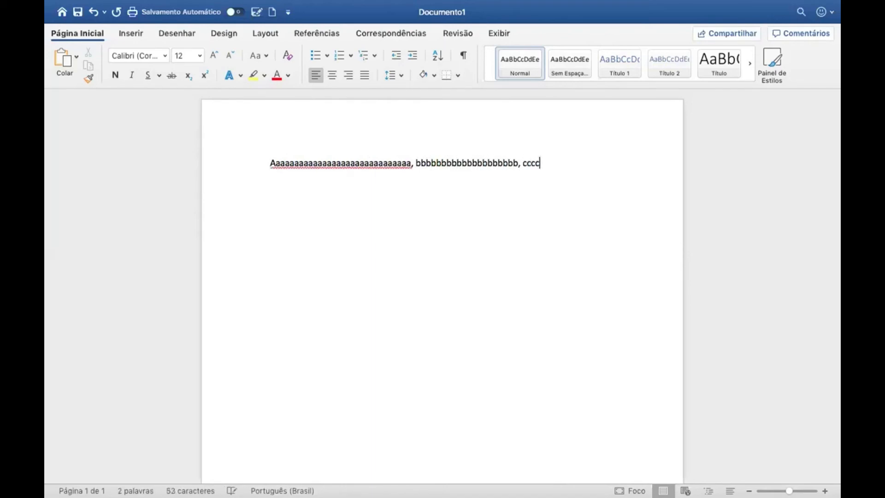
pyautogui.write('cccccccc')
pyautogui.press('Return')
pyautogui.write('dddddd')
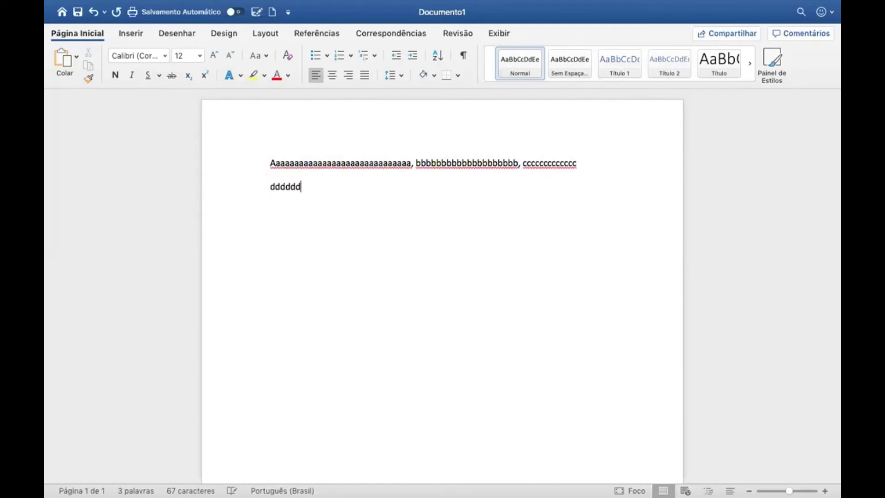
pyautogui.write('dddddddd, eeeeeee')
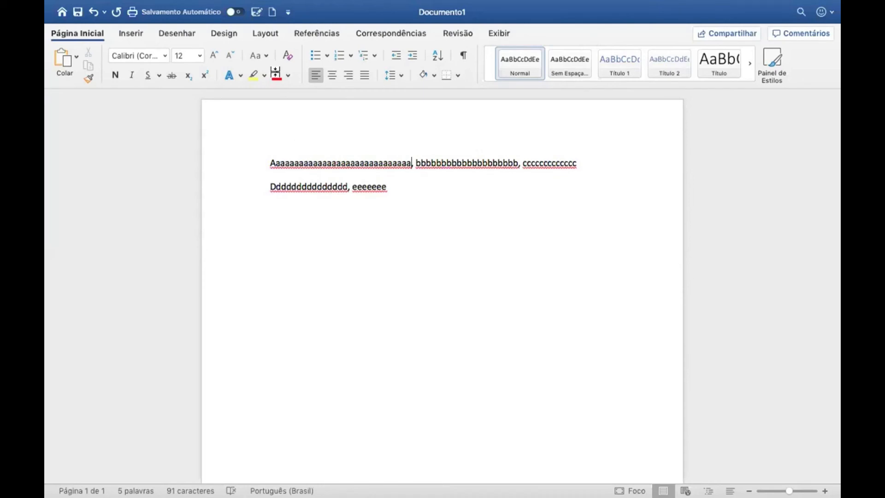
# Insert a Mendeley citation after the a's, retrying past Word's warning, so it reads (1)
pyautogui.click(318, 35)
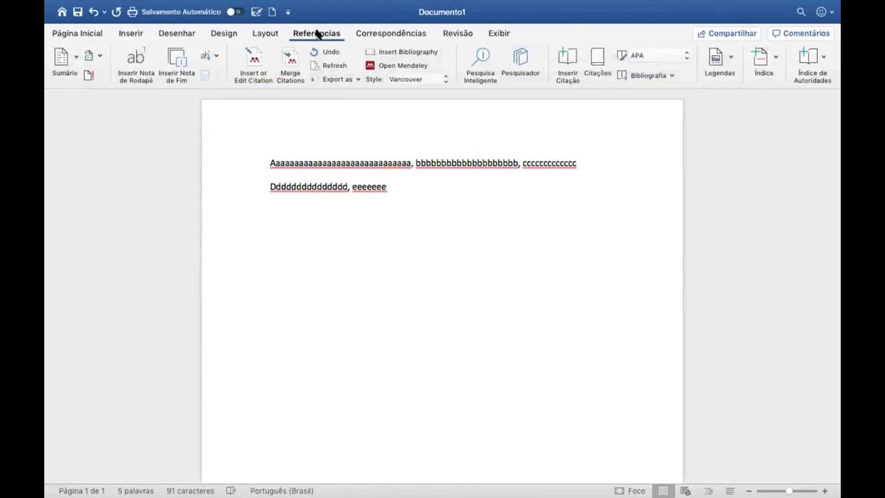
pyautogui.click(260, 59)
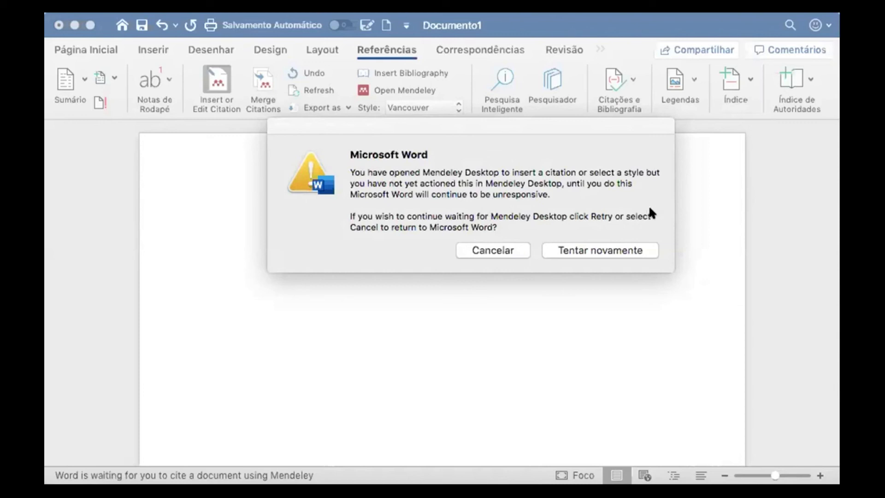
pyautogui.click(580, 246)
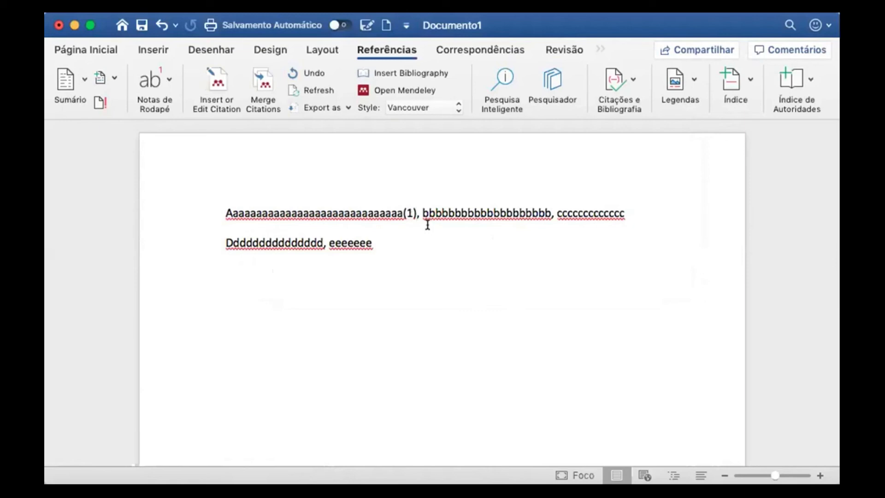
# Switch the citation style to ABNT and cite the Sheikh, Ghazali and Sheikh 2015 article after the b's
pyautogui.click(455, 107)
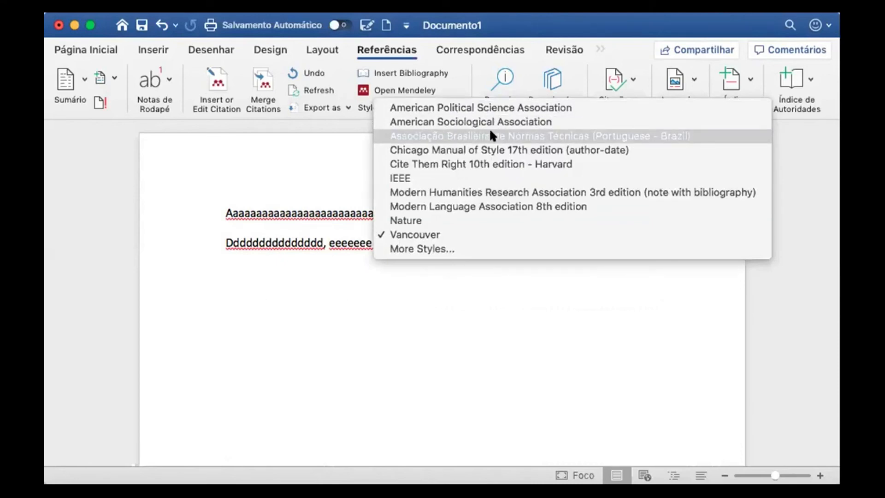
pyautogui.click(526, 136)
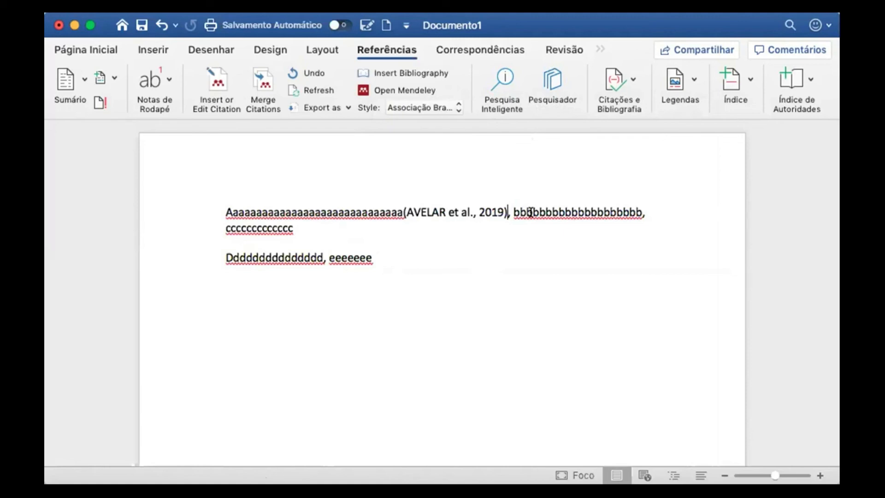
pyautogui.press('Right')
pyautogui.press('Right')
pyautogui.press('Right')
pyautogui.press('Right')
pyautogui.press('Right')
pyautogui.press('Right')
pyautogui.press('Right')
pyautogui.press('Right')
pyautogui.press('Right')
pyautogui.press('Right')
pyautogui.press('Right')
pyautogui.press('Right')
pyautogui.press('Right')
pyautogui.press('Right')
pyautogui.press('Right')
pyautogui.press('Right')
pyautogui.press('Right')
pyautogui.press('Right')
pyautogui.press('Right')
pyautogui.press('Right')
pyautogui.press('Right')
pyautogui.press('Right')
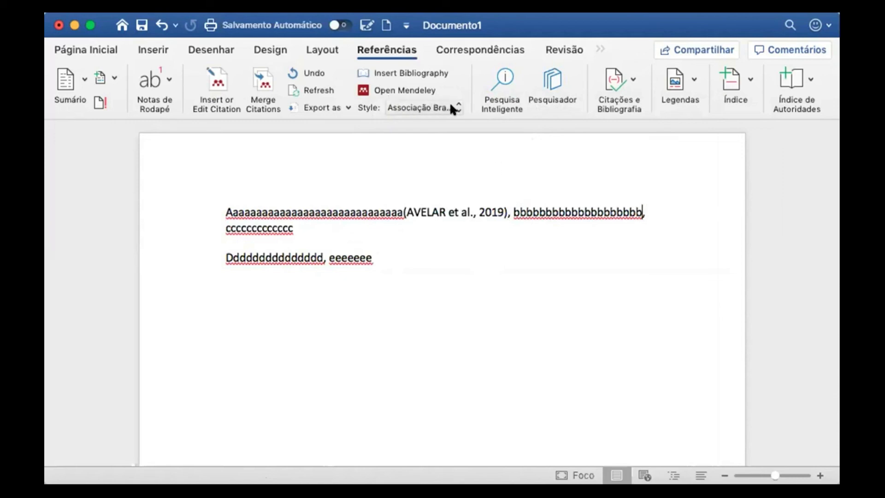
pyautogui.click(217, 82)
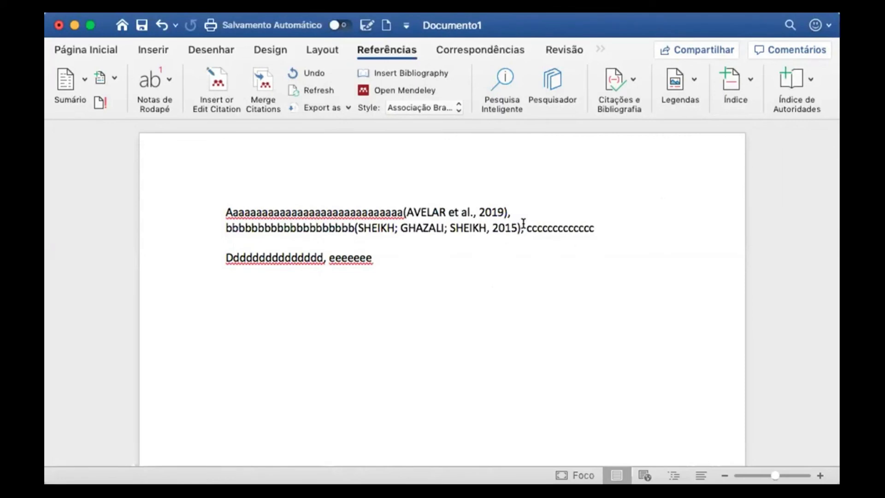
# Try Nature style, revert to Vancouver citations (1) and (2), and add empty lines after line two
pyautogui.click(453, 106)
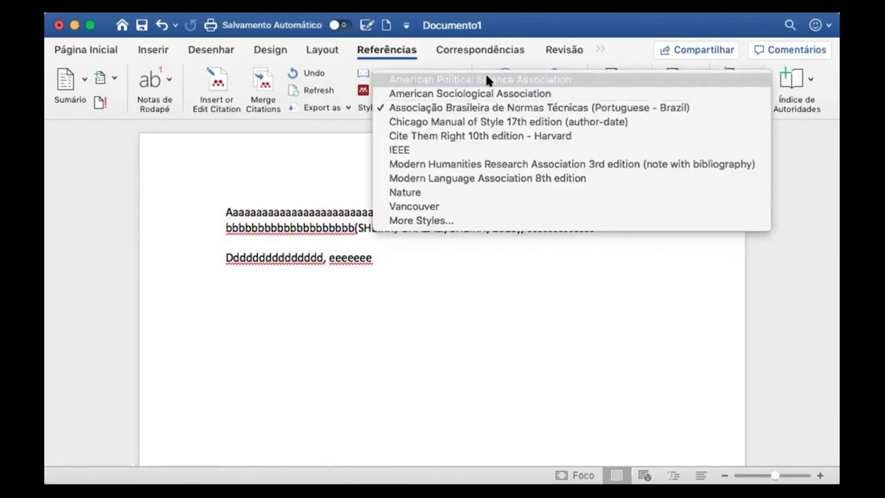
pyautogui.click(474, 193)
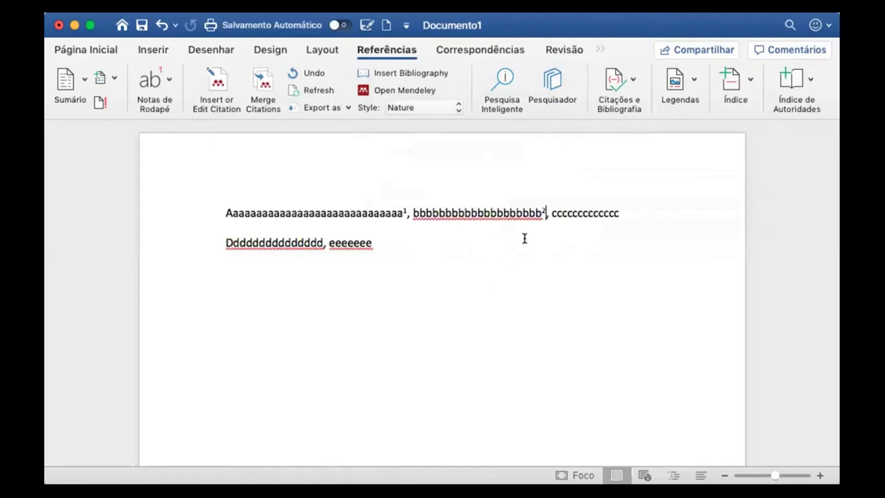
pyautogui.click(453, 107)
pyautogui.click(444, 118)
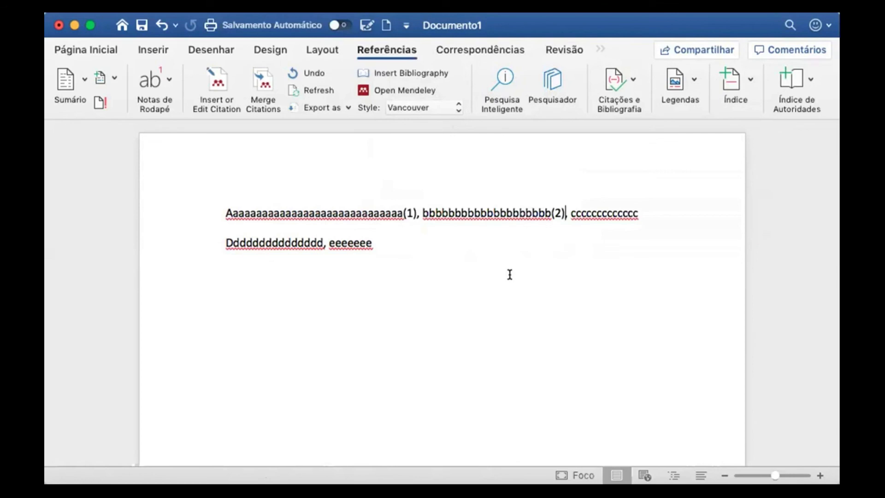
pyautogui.click(395, 240)
pyautogui.press('Return')
pyautogui.press('Return')
pyautogui.press('Return')
pyautogui.press('Return')
pyautogui.press('Return')
# Insert the bibliography, try Chicago author-date, then settle on the ABNT citation style
pyautogui.click(400, 72)
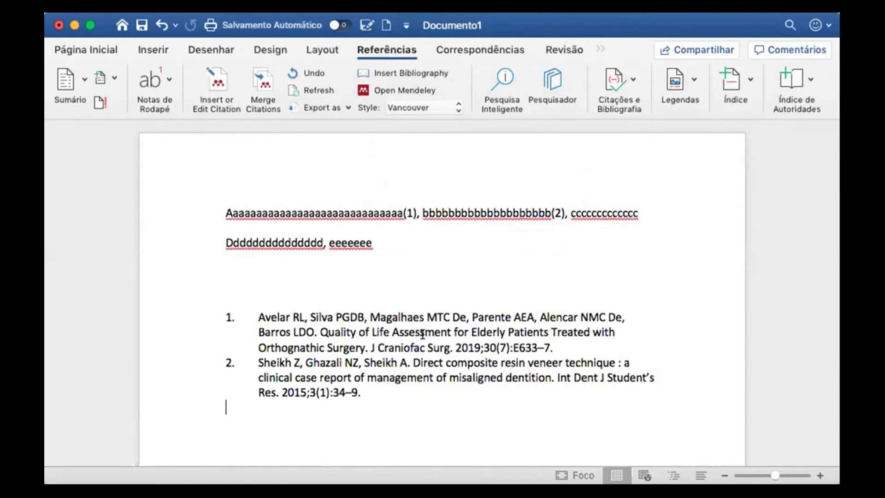
pyautogui.click(453, 106)
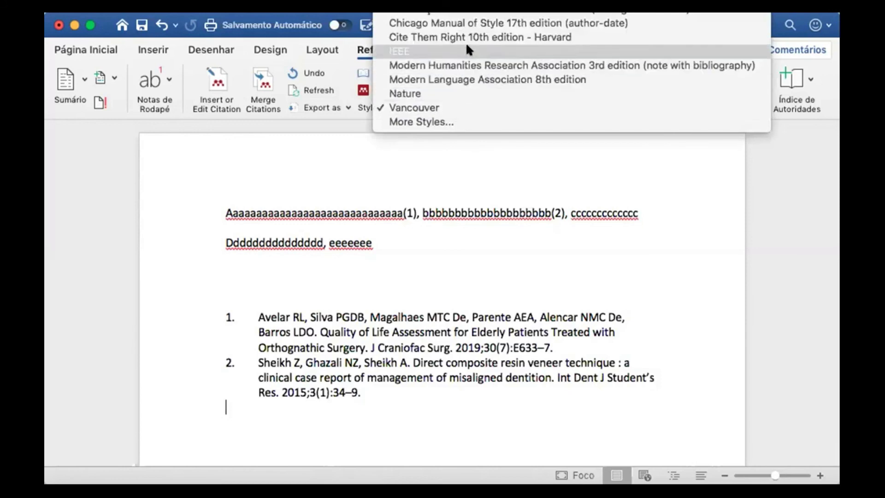
pyautogui.click(472, 20)
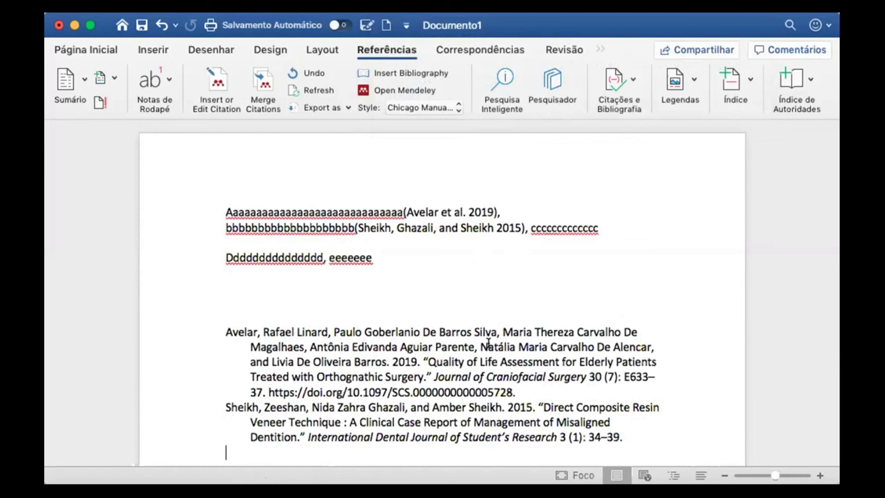
pyautogui.click(453, 104)
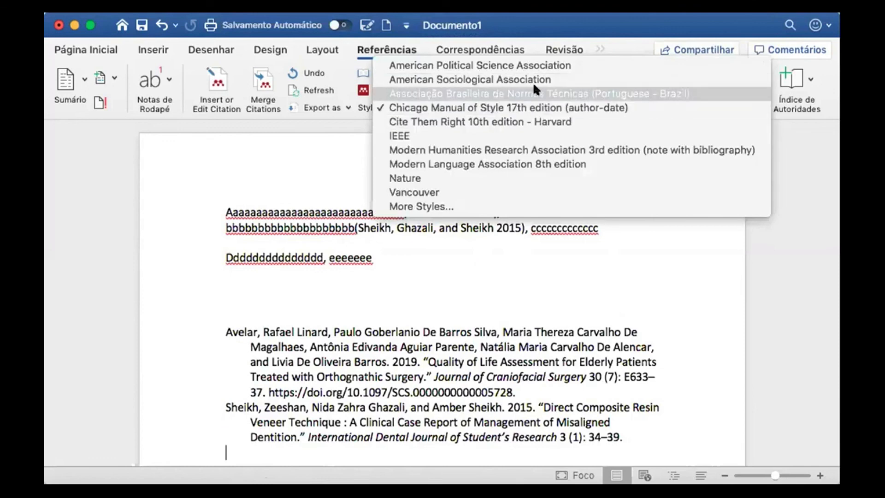
pyautogui.click(581, 92)
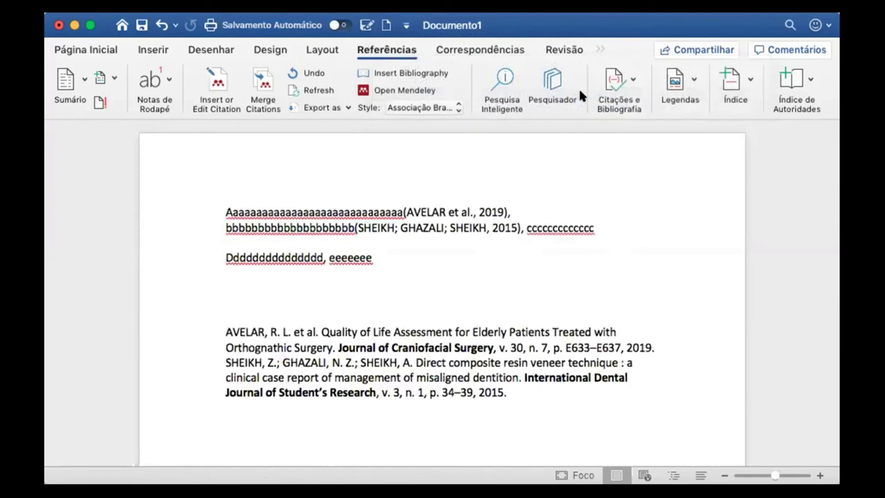
pyautogui.click(416, 89)
# Number the AVELAR and SHEIKH bibliography entries '1-' and '2-'
pyautogui.click(223, 325)
pyautogui.write('1-')
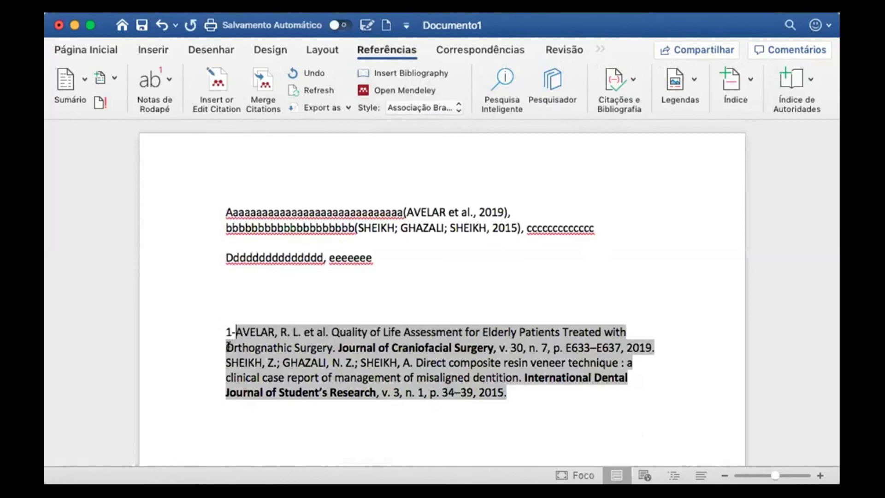
pyautogui.click(222, 357)
pyautogui.write('2-')
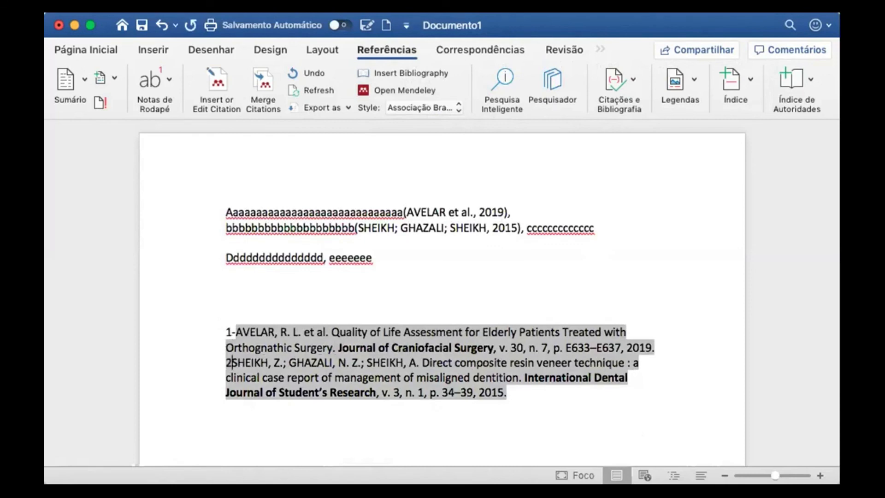
# Cite the Côcco and Almeida 2017 article within the c's text
pyautogui.scroll(-1, 451, 349)
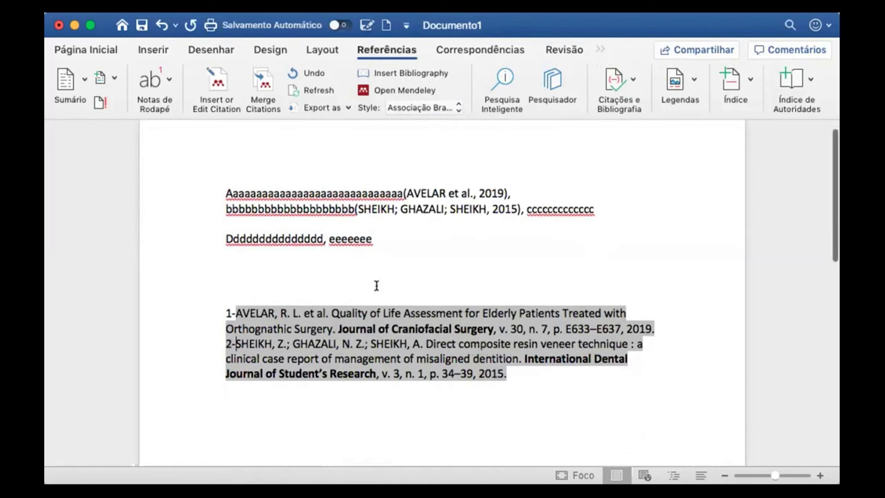
pyautogui.click(579, 209)
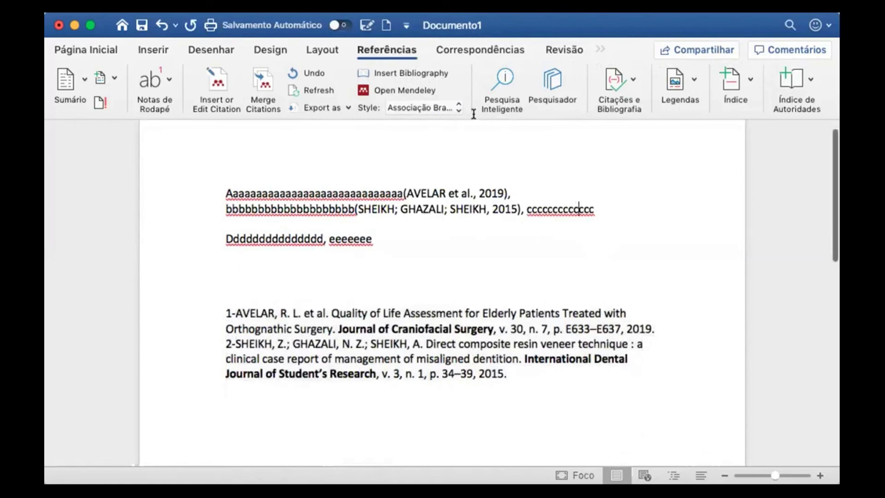
pyautogui.click(222, 88)
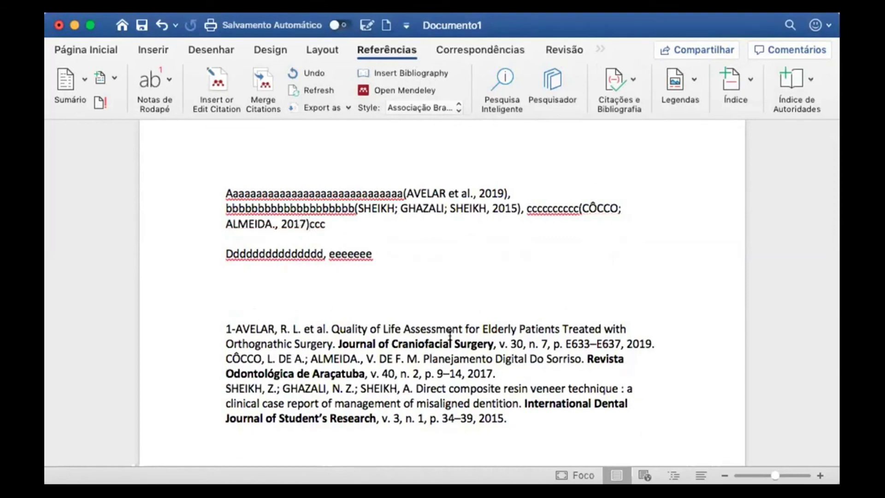
# Try American Political Science Association style, then switch citations to Vancouver numbering (1), (2), (3)
pyautogui.click(226, 359)
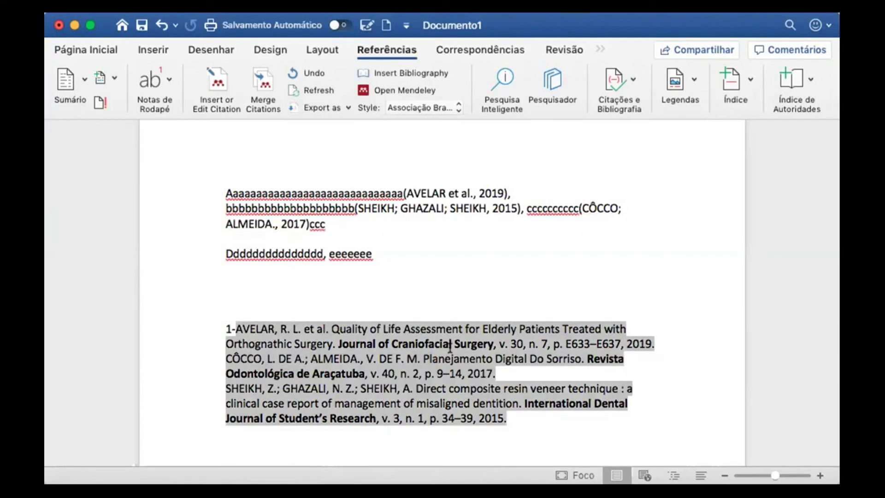
pyautogui.click(550, 209)
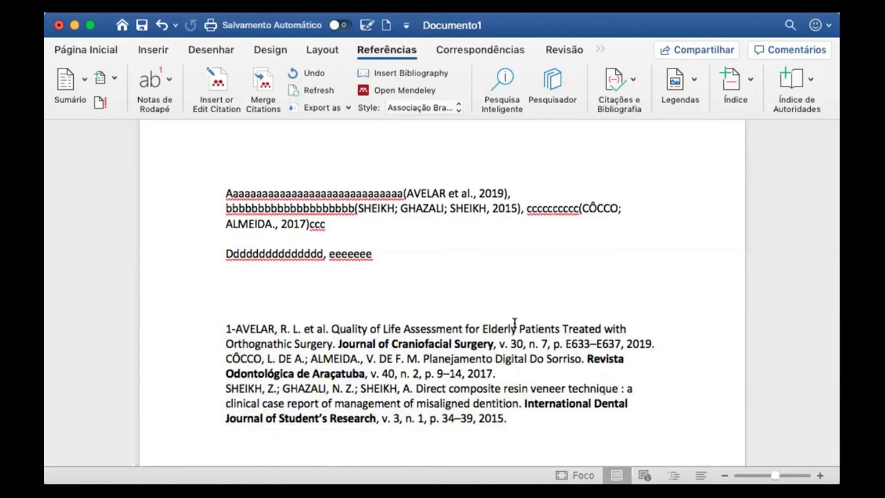
pyautogui.click(421, 353)
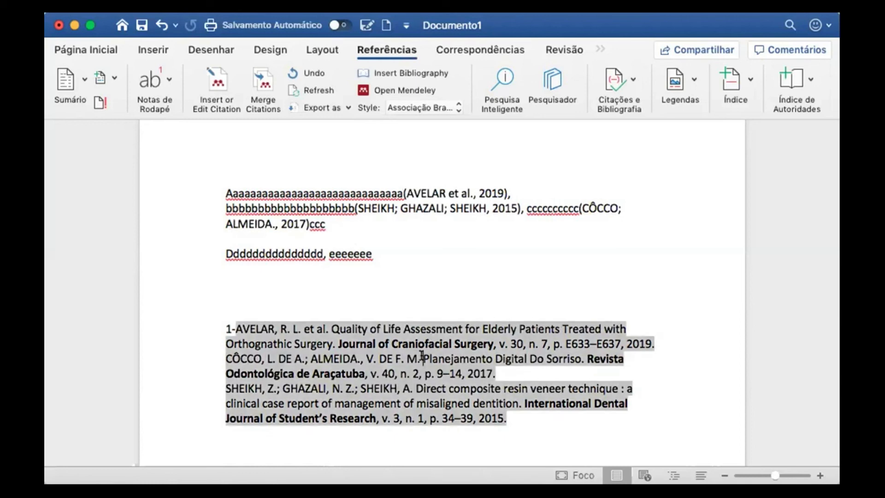
pyautogui.click(453, 107)
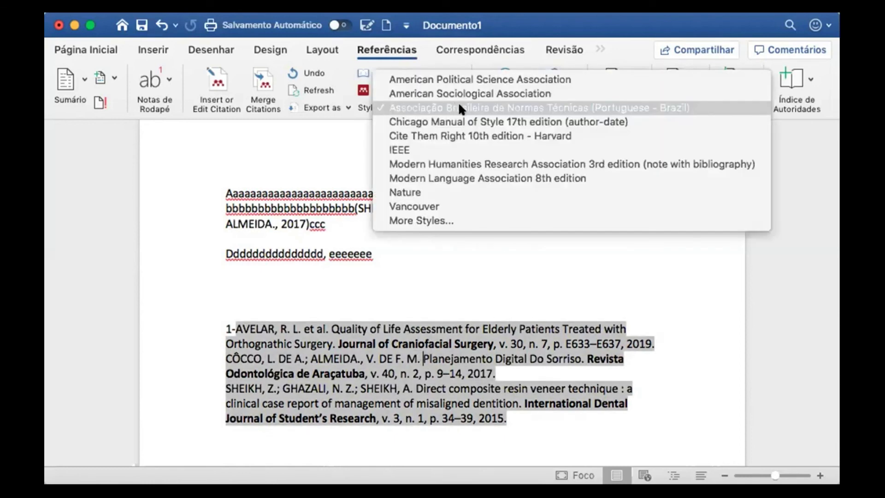
pyautogui.click(499, 79)
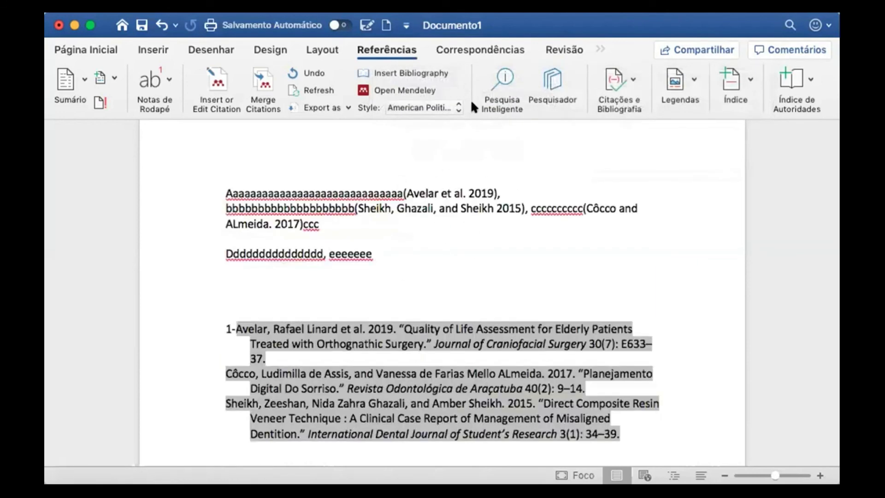
pyautogui.click(453, 107)
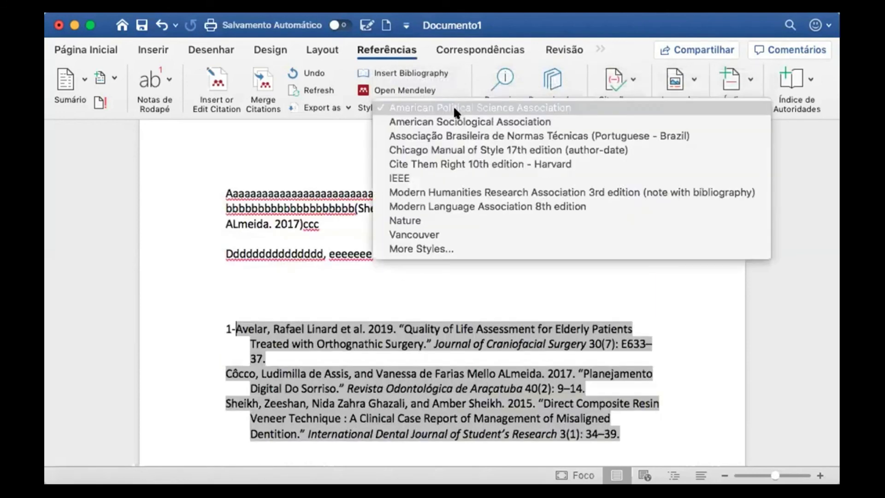
pyautogui.click(450, 233)
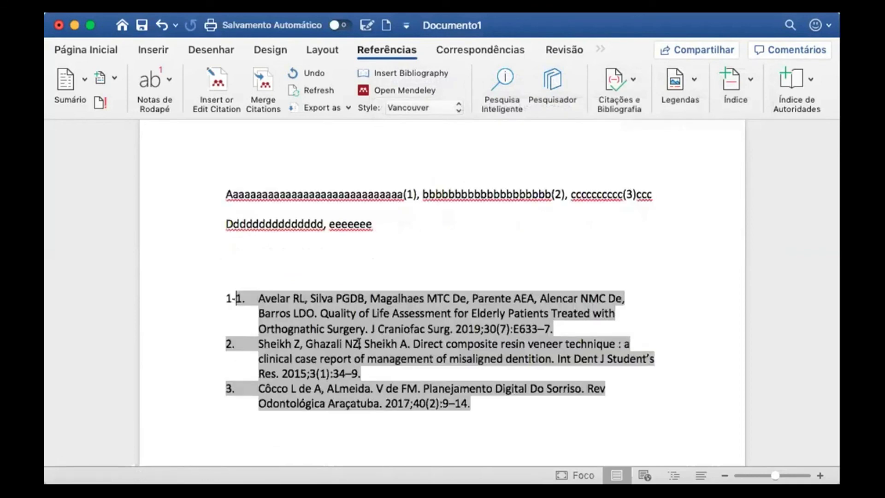
# Delete the duplicate '1.' after '1-' in the first bibliography entry
pyautogui.press('Right')
pyautogui.press('Right')
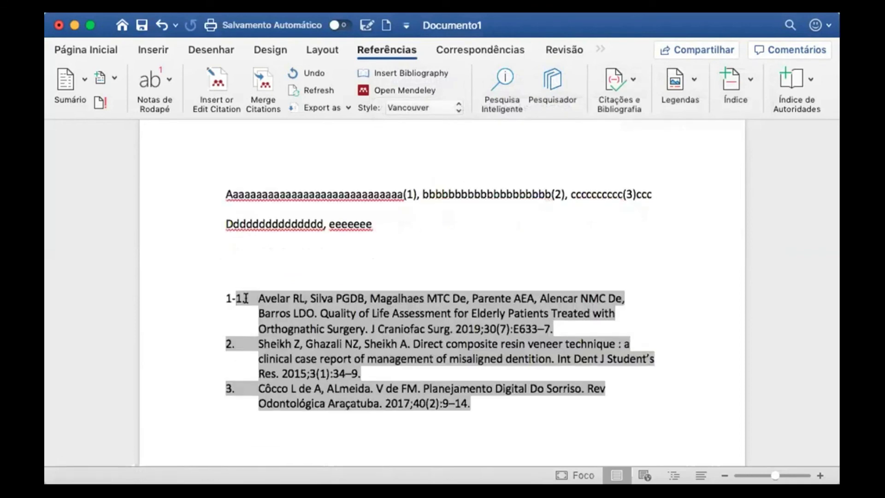
pyautogui.press('BackSpace')
pyautogui.press('BackSpace')
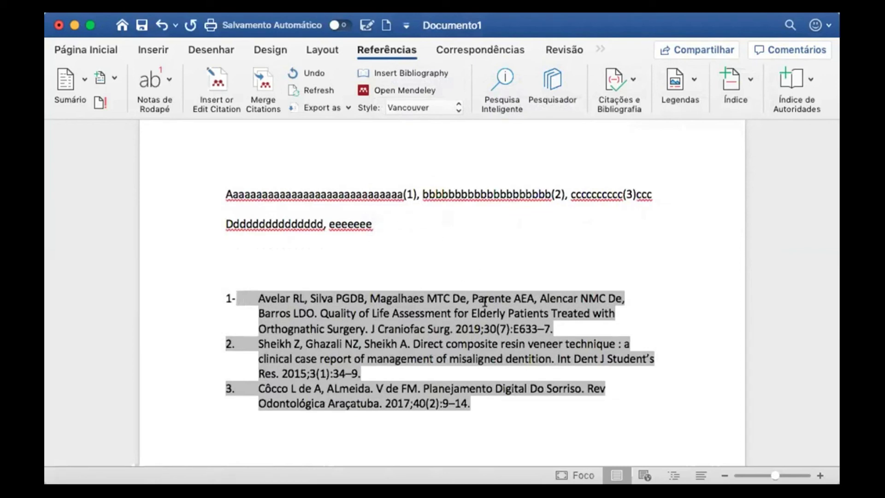
pyautogui.scroll(1, 441, 261)
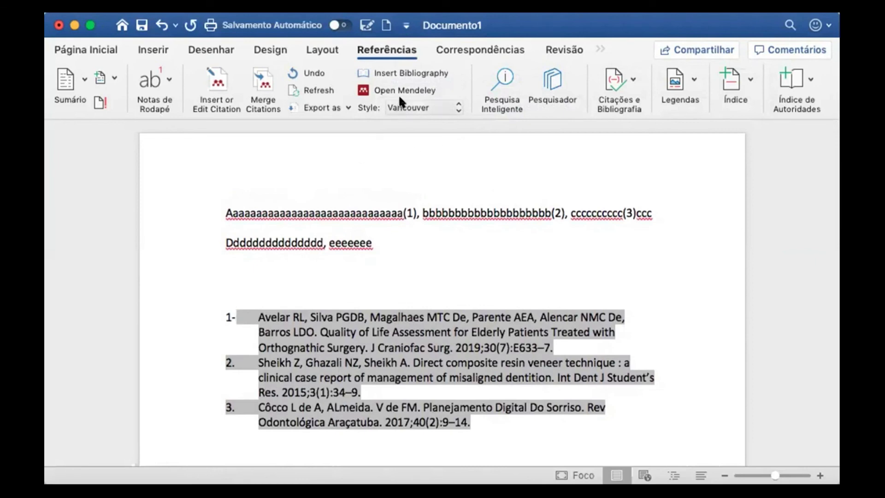
# Place the caret after 'eeeeeee', cancel the citation prompt, and insert a second Vancouver bibliography there
pyautogui.click(224, 85)
pyautogui.click(627, 224)
pyautogui.click(385, 238)
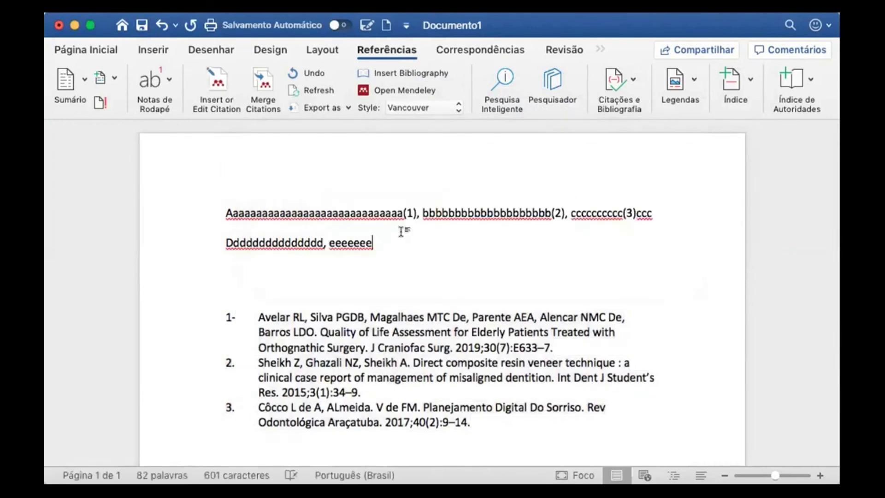
pyautogui.click(225, 80)
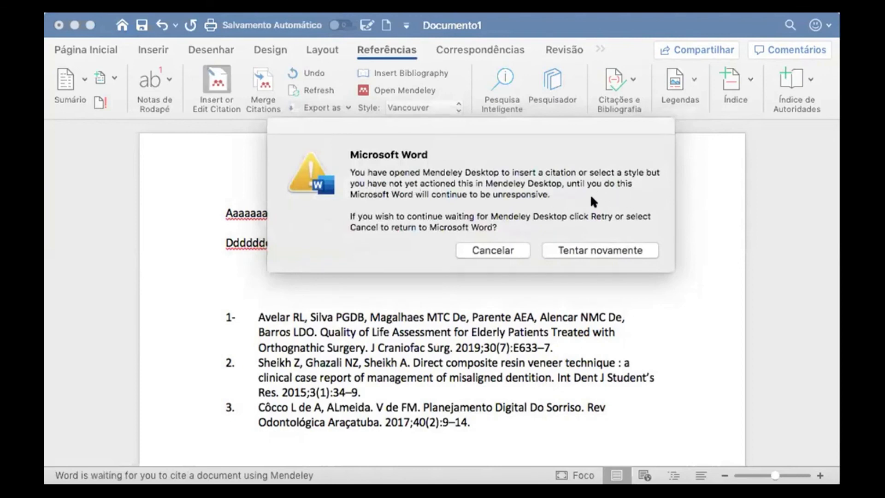
pyautogui.click(502, 250)
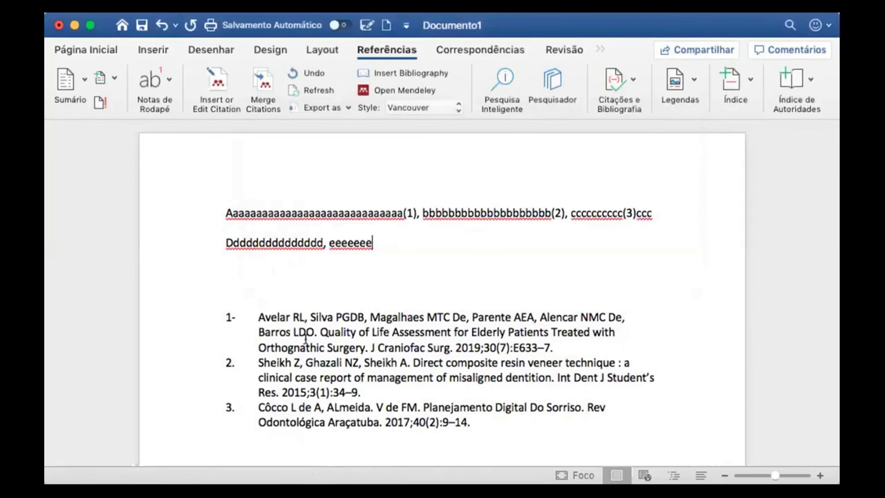
pyautogui.click(428, 73)
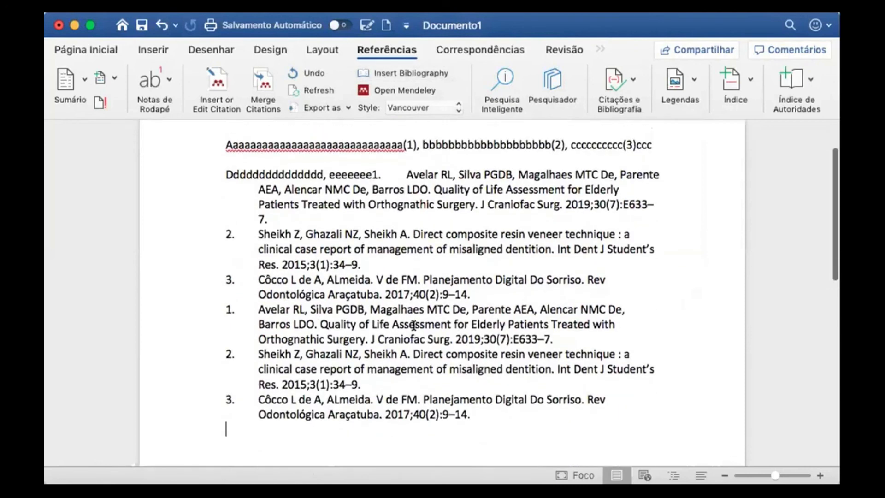
pyautogui.click(424, 75)
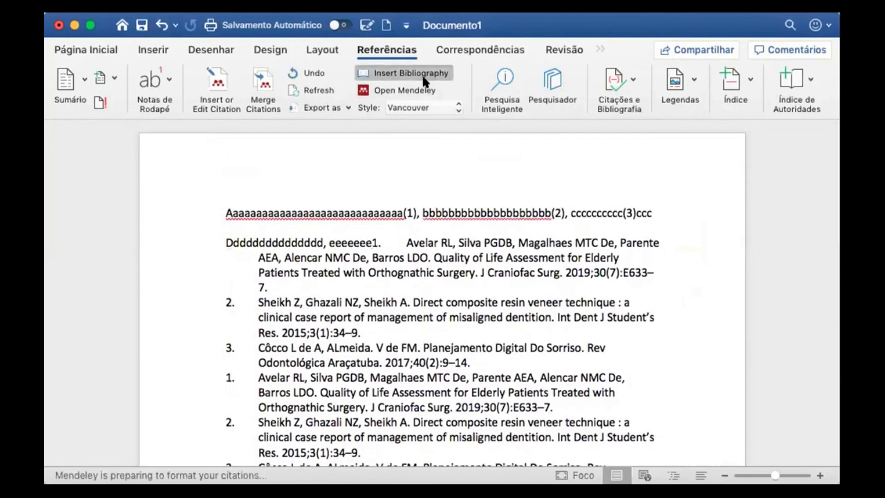